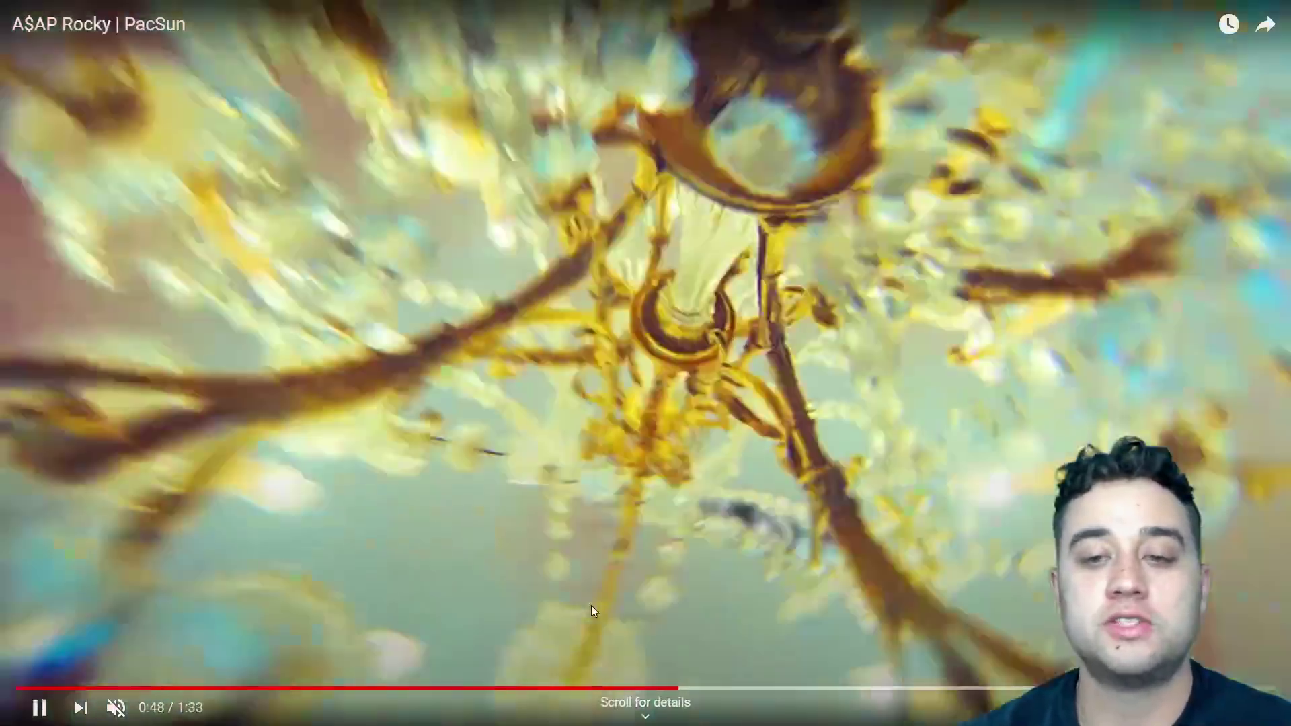
# Step: Replay the reference video's zoom into the chandelier around 0:47 to 0:49 and pause it
pyautogui.click(647, 687)
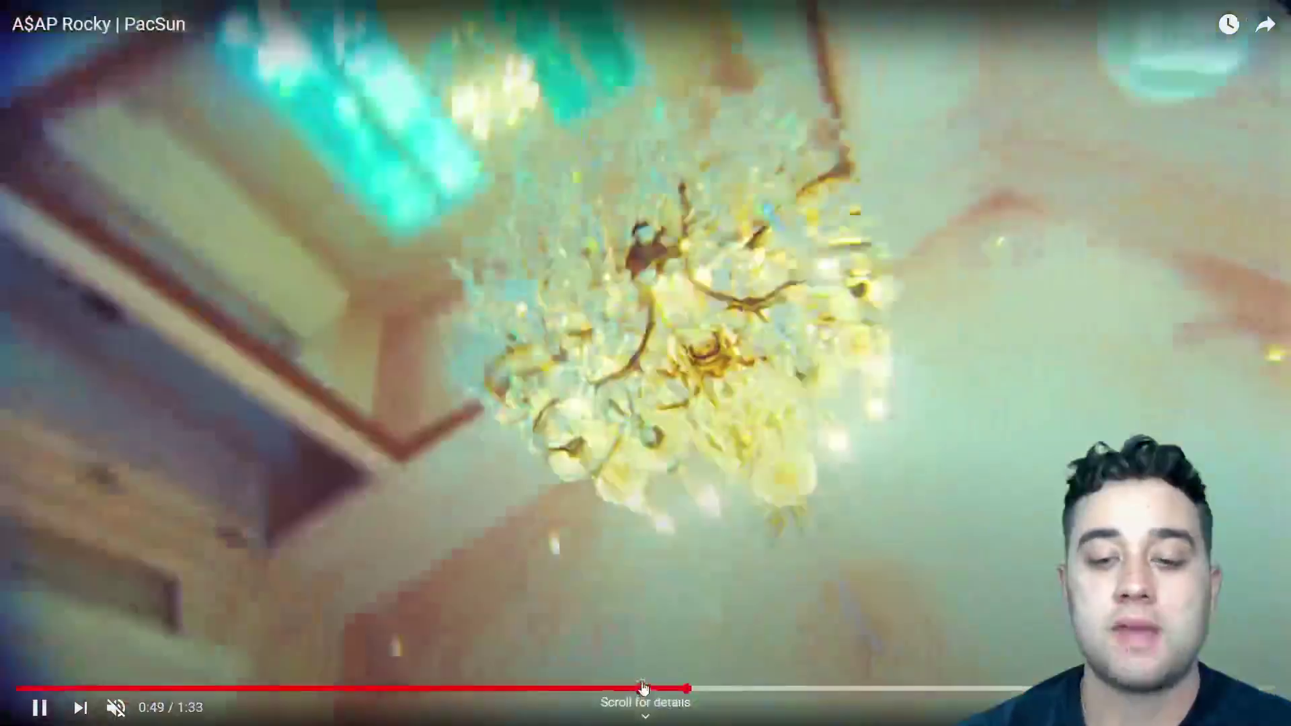
pyautogui.click(641, 687)
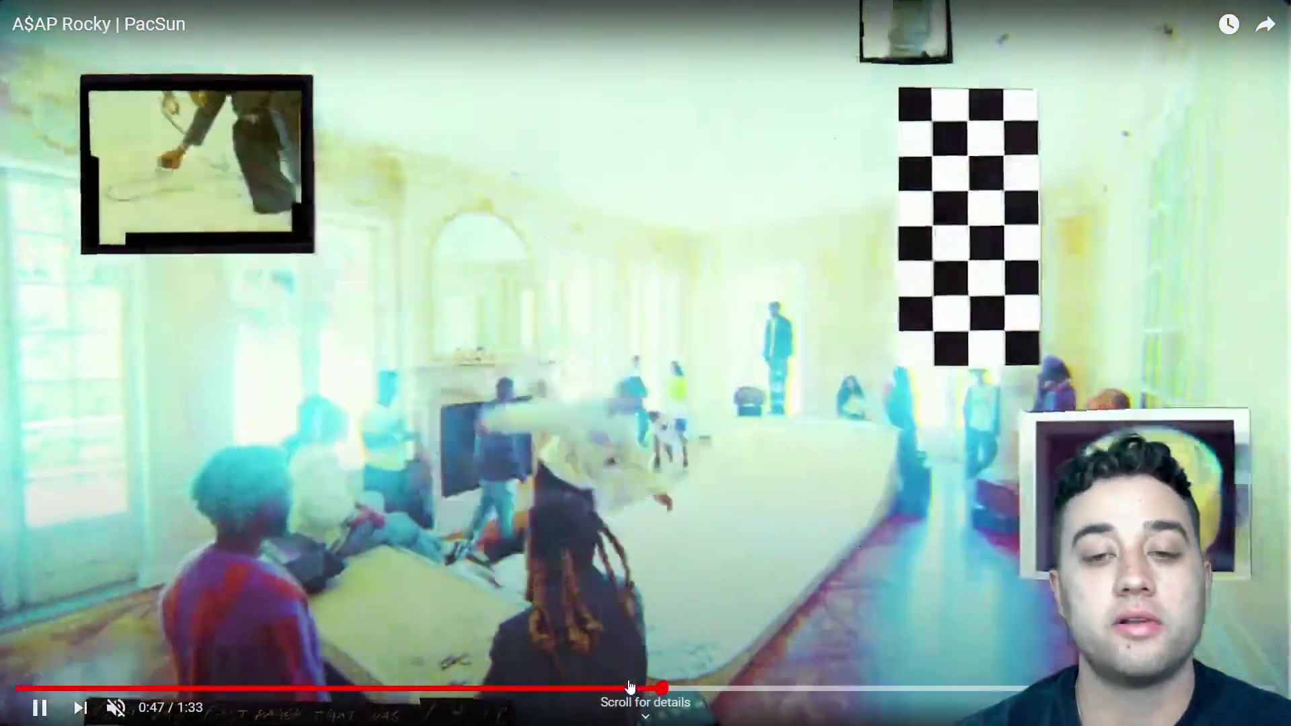
pyautogui.click(574, 592)
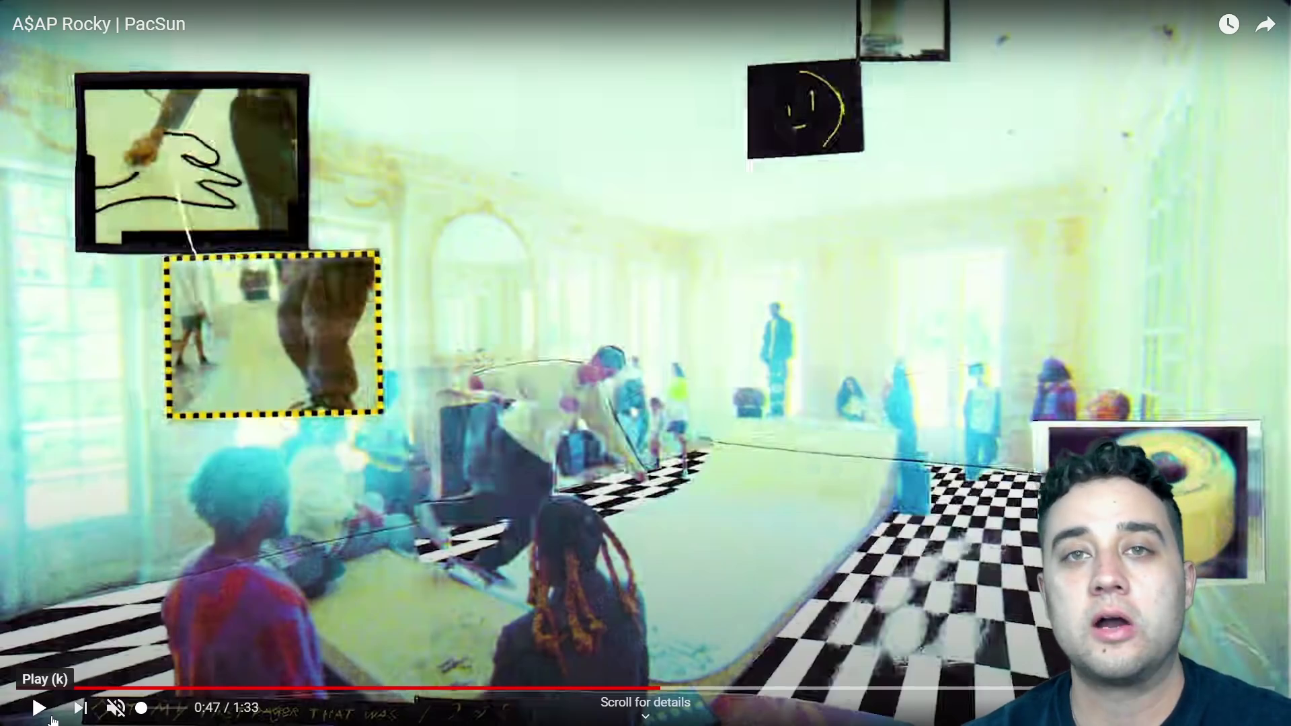
pyautogui.click(50, 718)
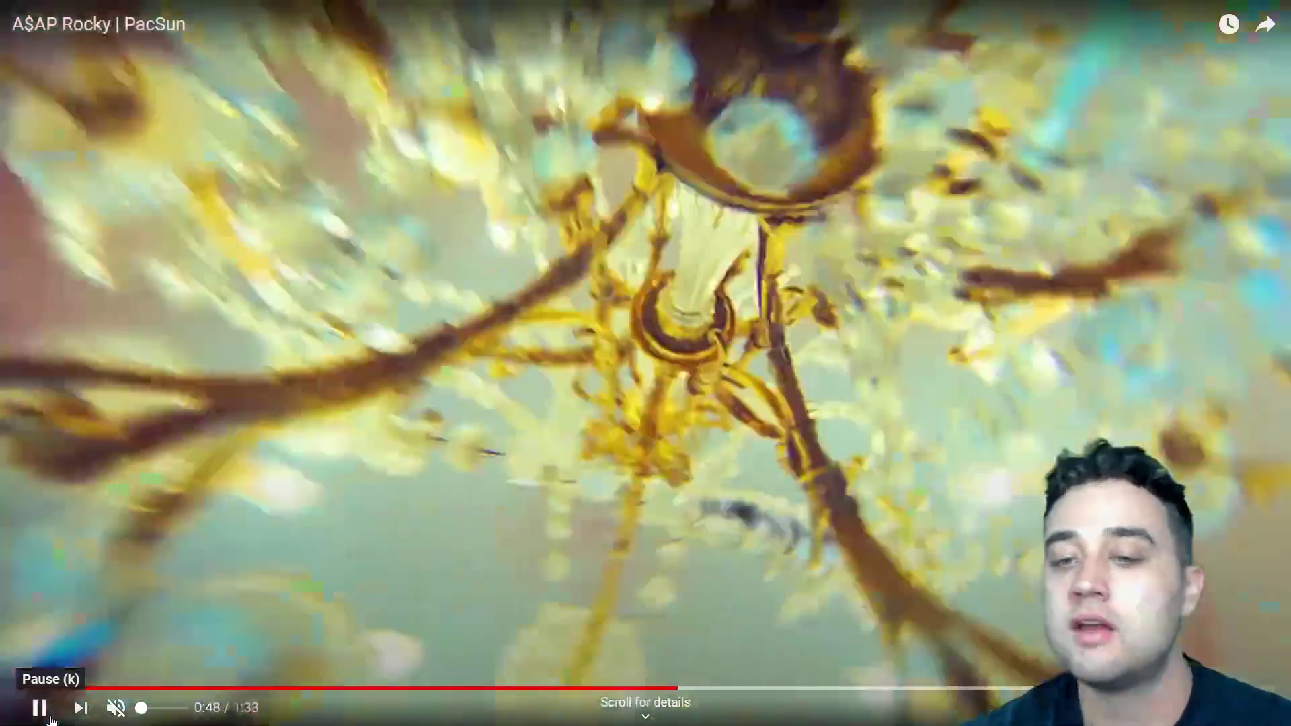
pyautogui.click(48, 718)
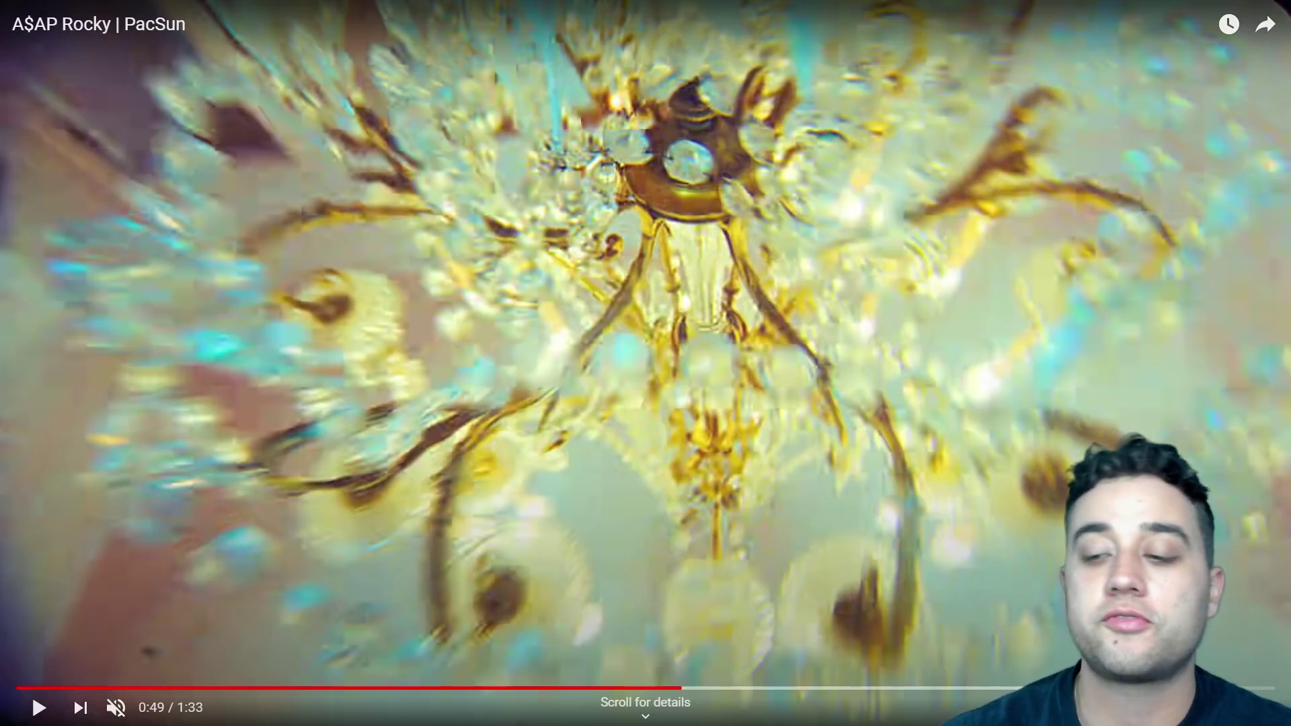
# Step: Leave the full-screen video, switch to Premiere Pro and scrub through the 1.mp4 clip
pyautogui.click(1261, 707)
pyautogui.click(479, 714)
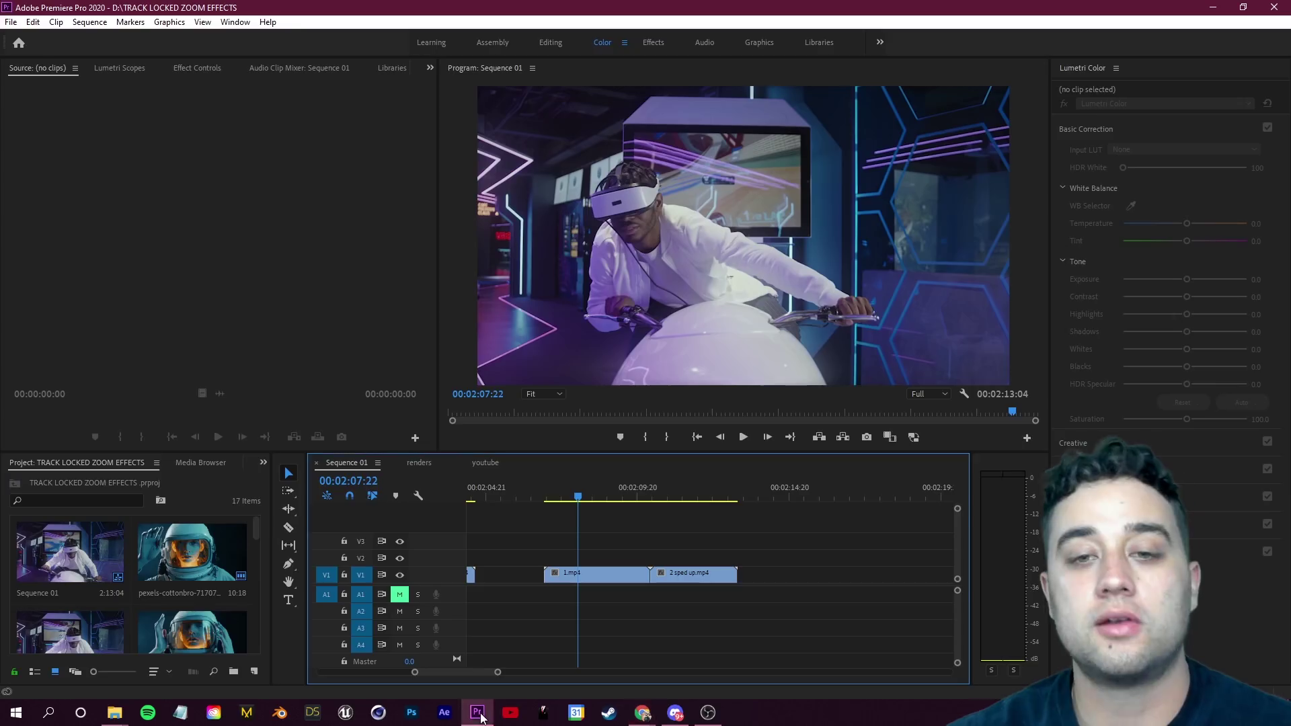
pyautogui.moveTo(577, 496); pyautogui.dragTo(631, 496)
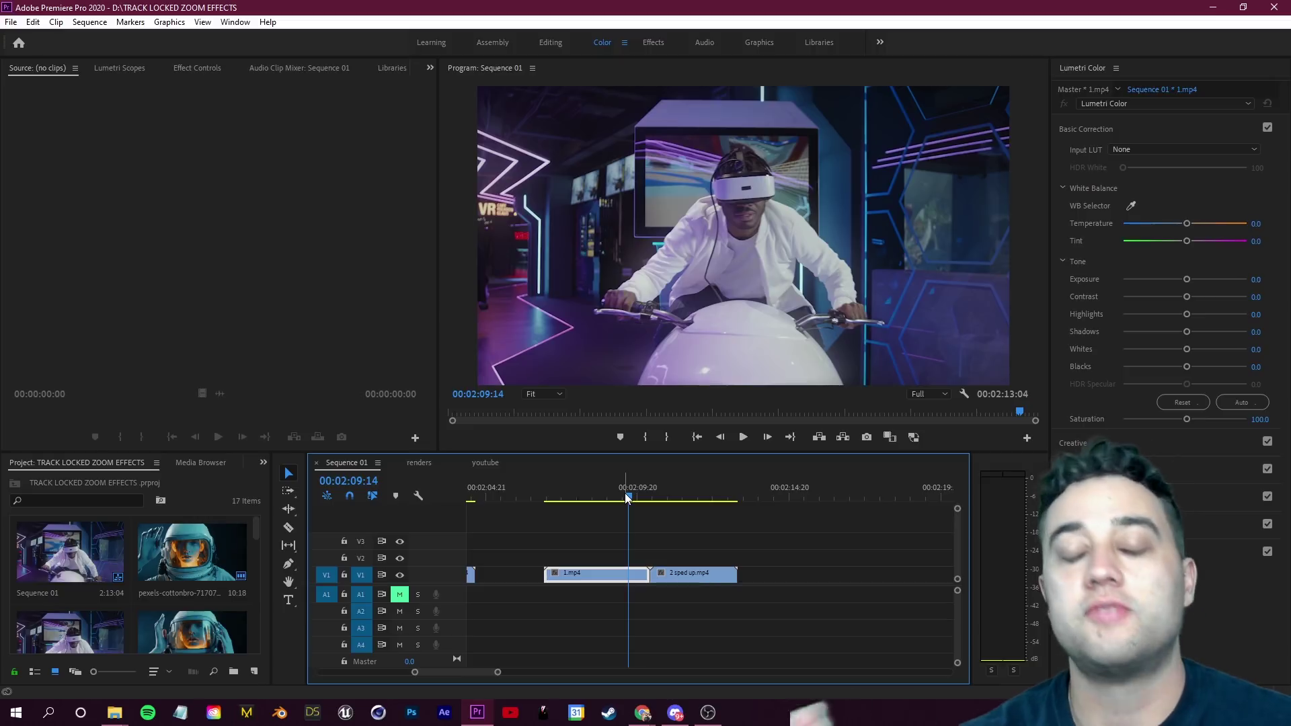
pyautogui.moveTo(627, 497)
pyautogui.mouseDown()
pyautogui.moveTo(696, 498)
pyautogui.moveTo(612, 498)
pyautogui.mouseUp()
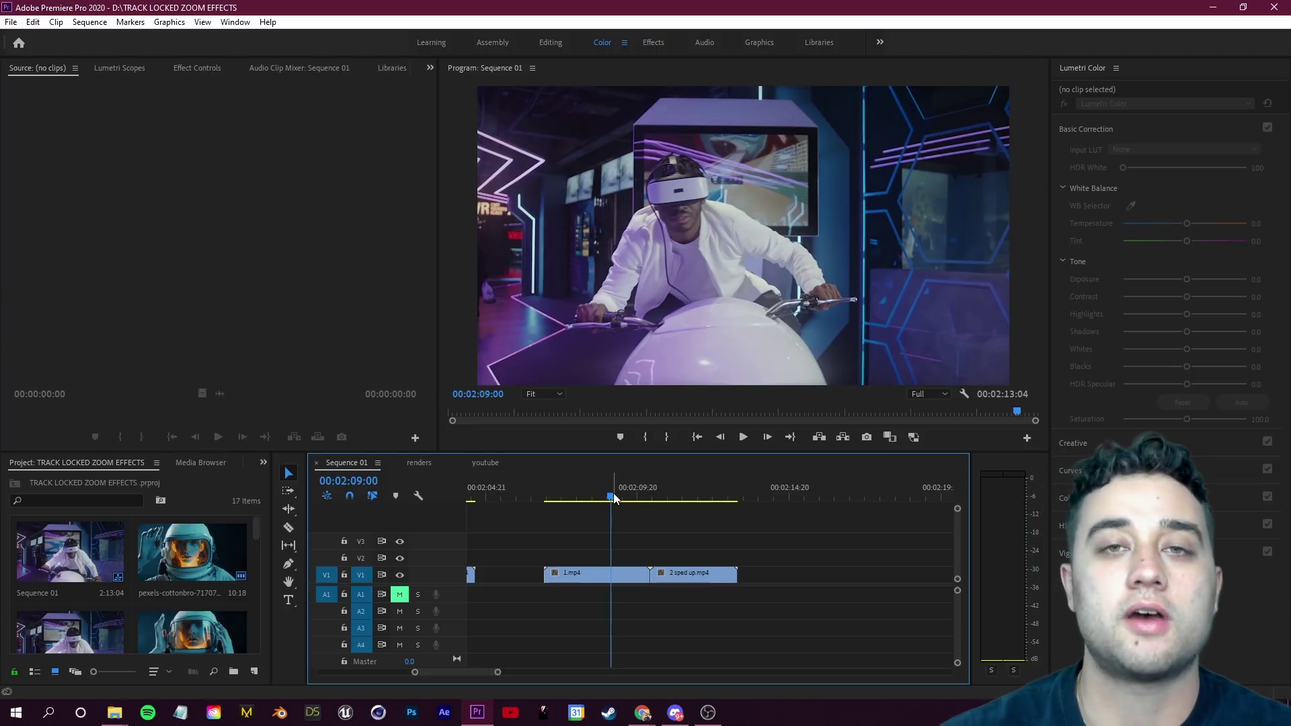
# Step: Return to the YouTube video in full screen and examine the transition frame by frame, stepping backward from 0:49
pyautogui.click(647, 718)
pyautogui.click(787, 662)
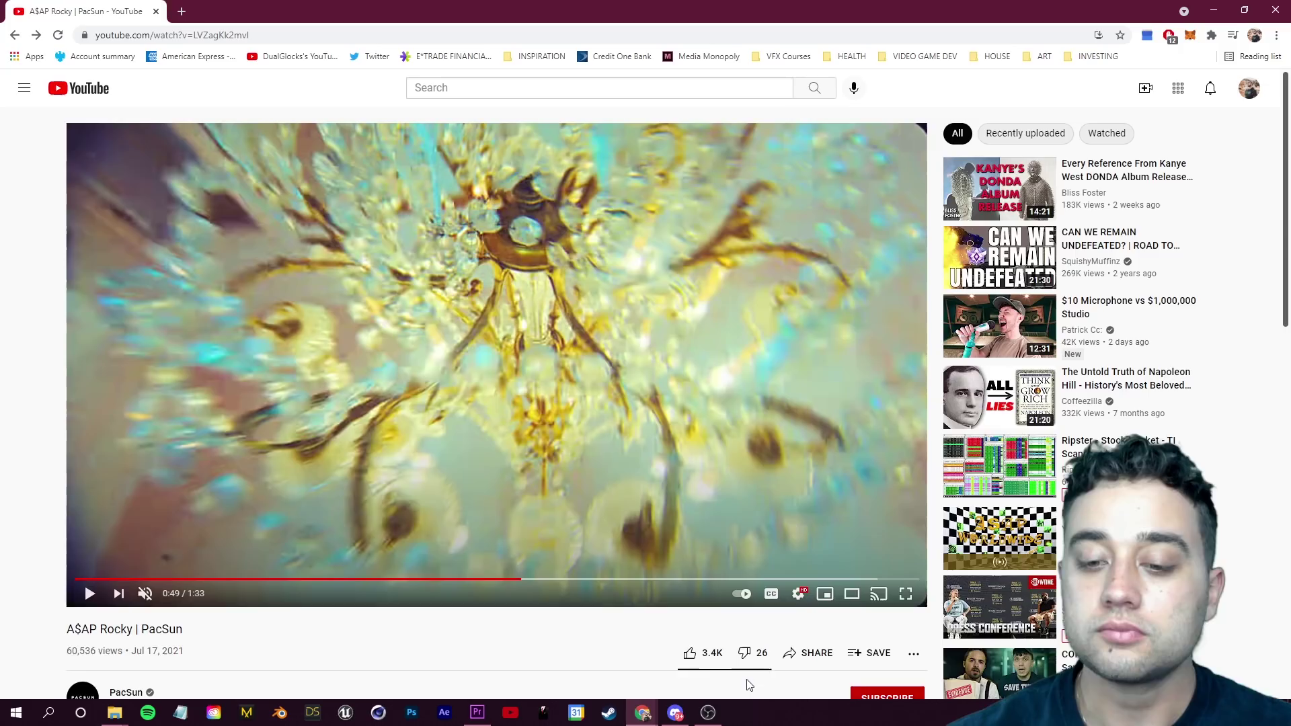
pyautogui.click(848, 555)
pyautogui.press(',')
pyautogui.press(',')
pyautogui.press(',')
pyautogui.press(',')
pyautogui.press(',')
pyautogui.press(',')
pyautogui.press(',')
pyautogui.press(',')
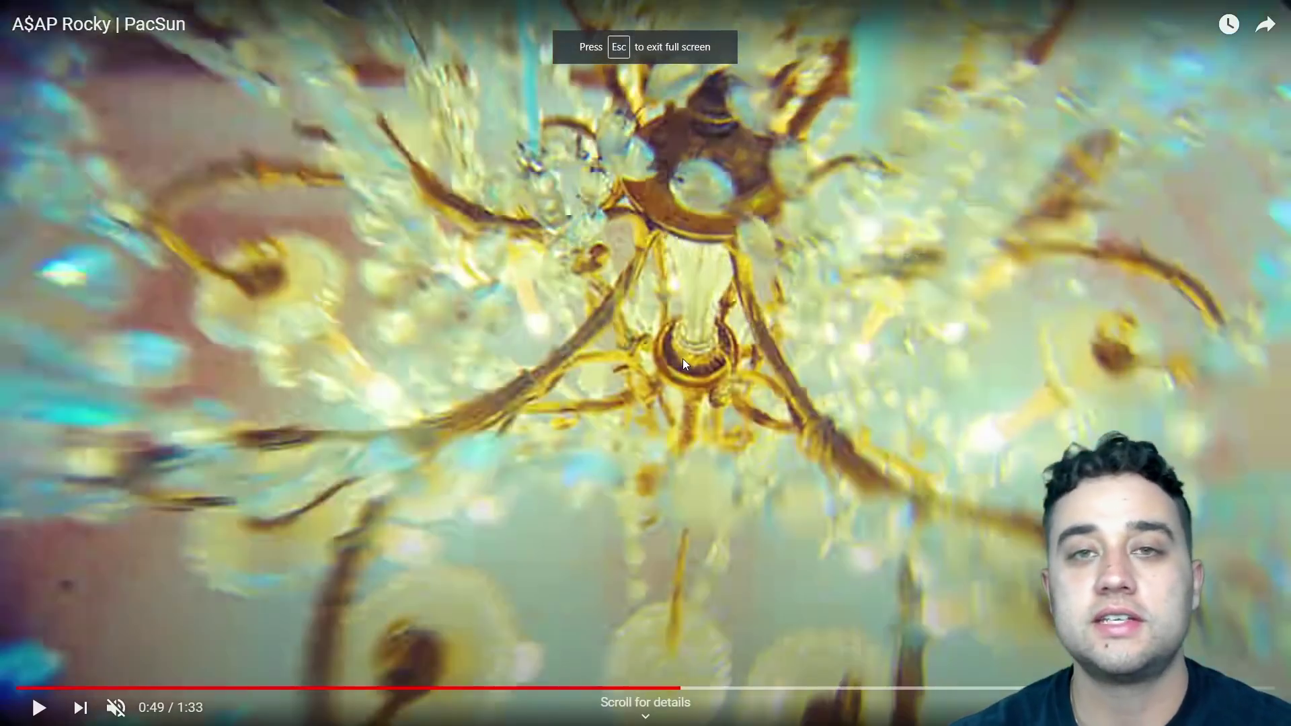
pyautogui.press(',')
pyautogui.press(',')
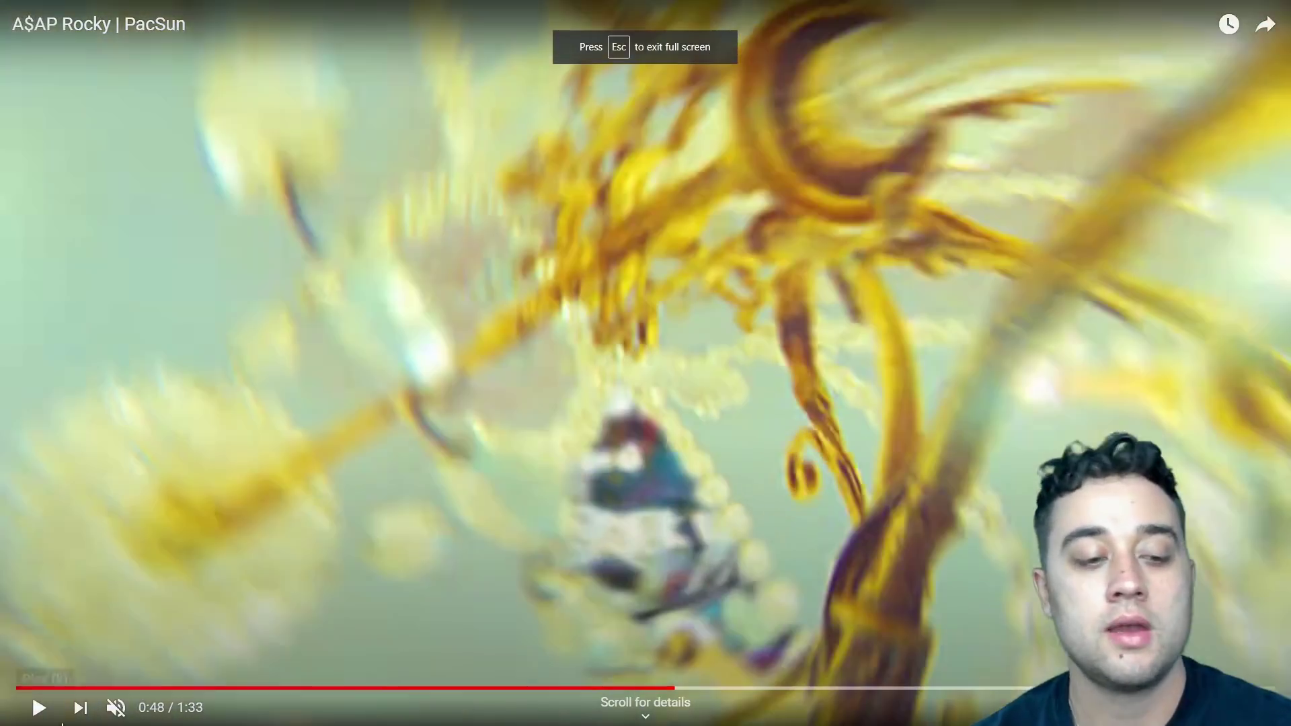
# Step: Replay the transition from about 0:48, pause on the chandelier shot and leave full screen
pyautogui.click(40, 710)
pyautogui.click(672, 688)
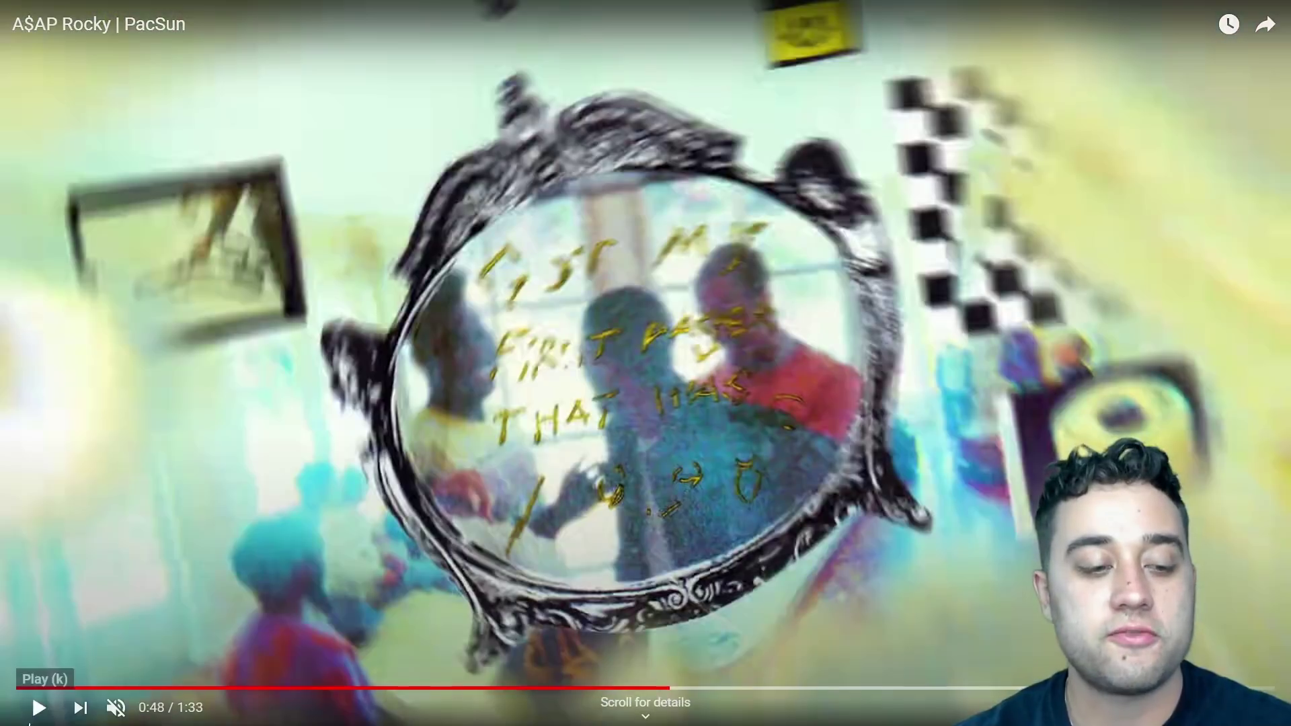
pyautogui.click(39, 707)
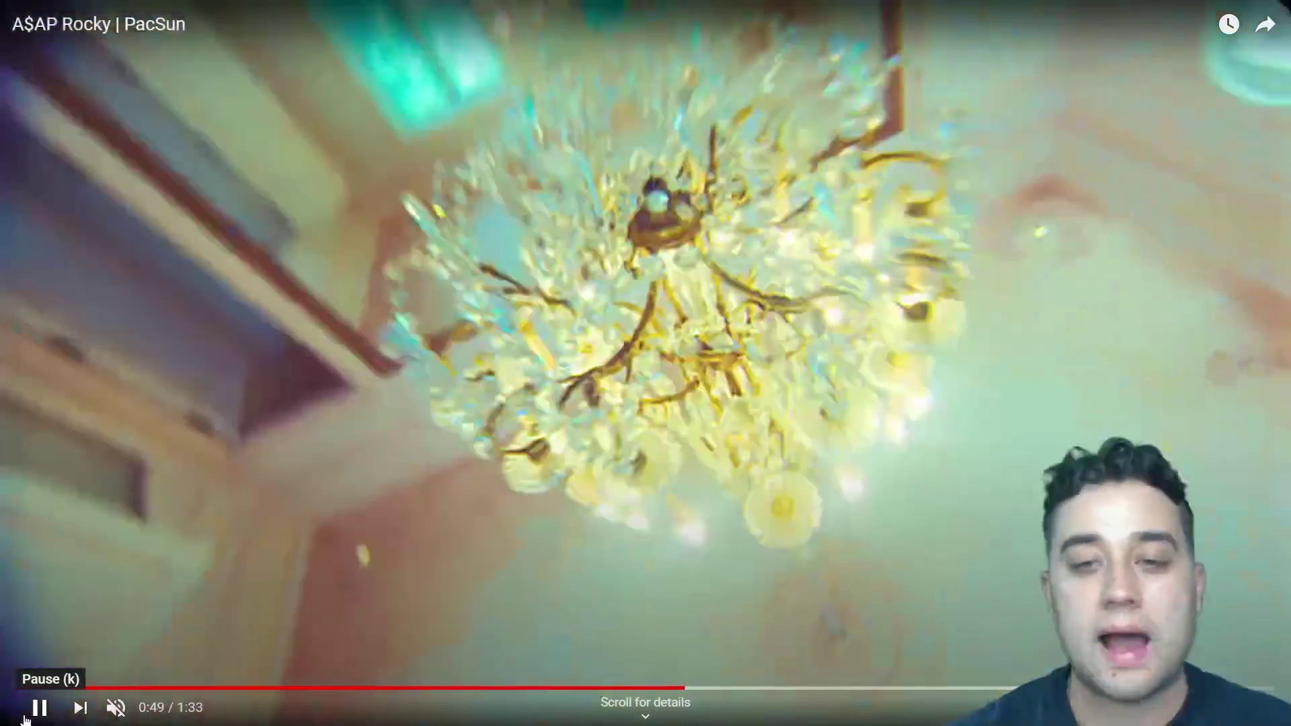
pyautogui.click(25, 718)
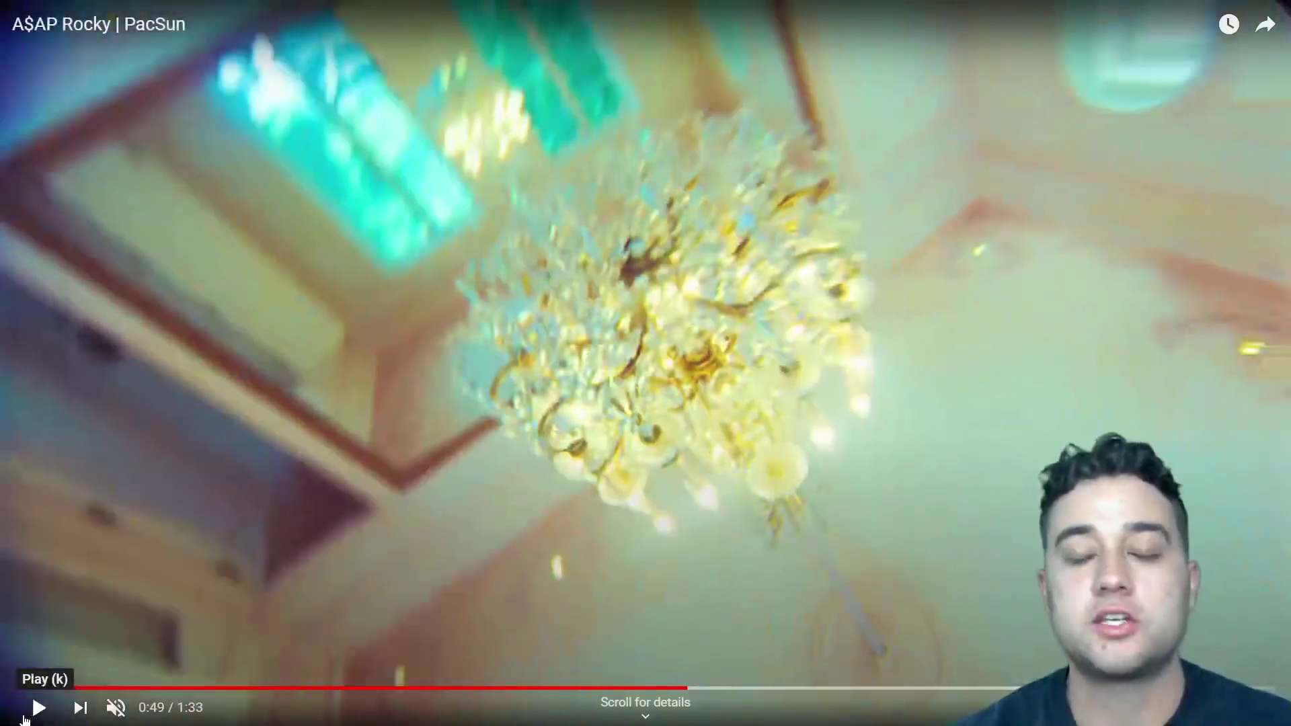
pyautogui.press('Escape')
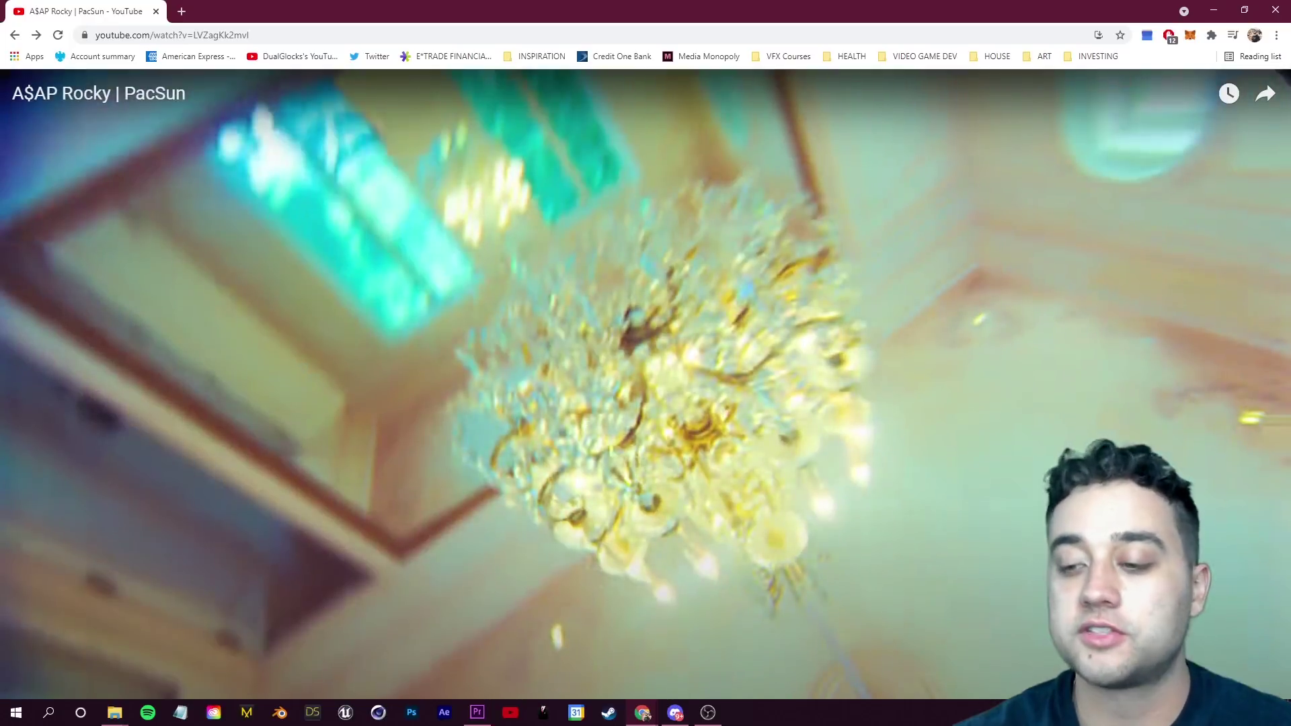
# Step: Switch to Premiere Pro and preview the cut from 1.mp4 to 2 sped up.mp4
pyautogui.click(477, 712)
pyautogui.press('space')
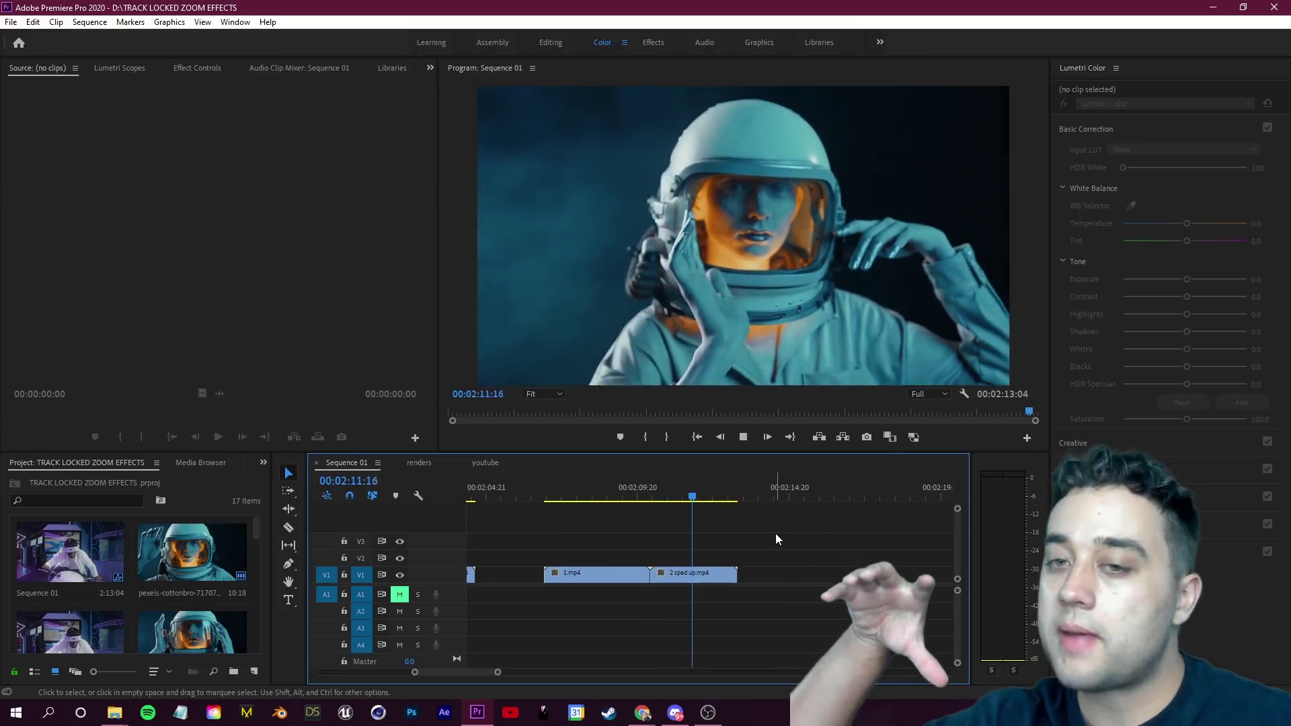
pyautogui.press('space')
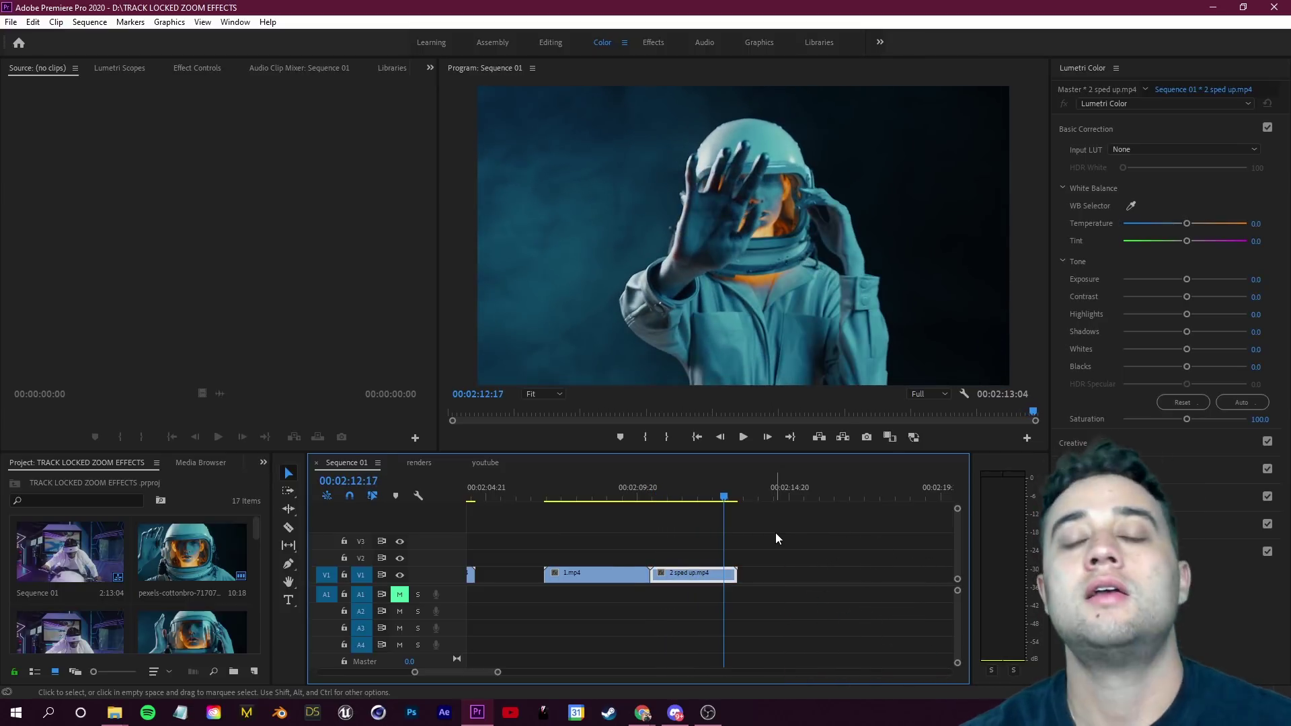
pyautogui.click(618, 511)
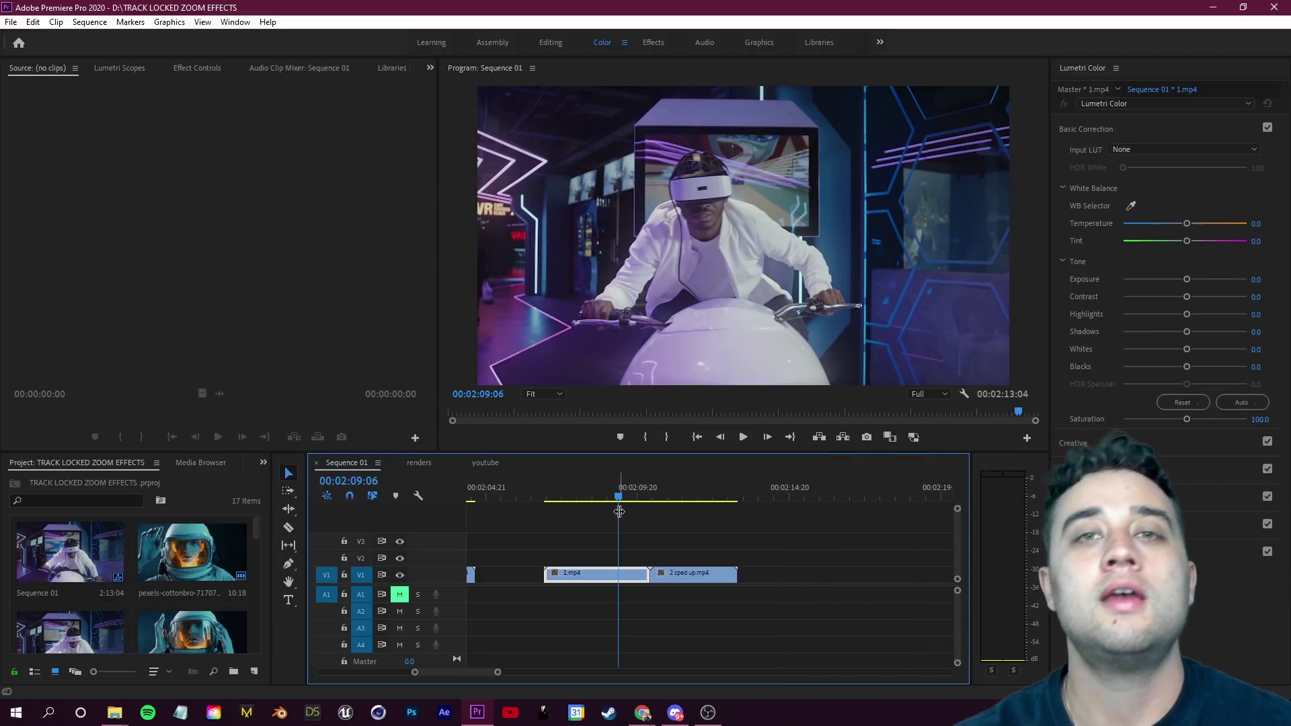
pyautogui.moveTo(619, 511); pyautogui.dragTo(677, 520)
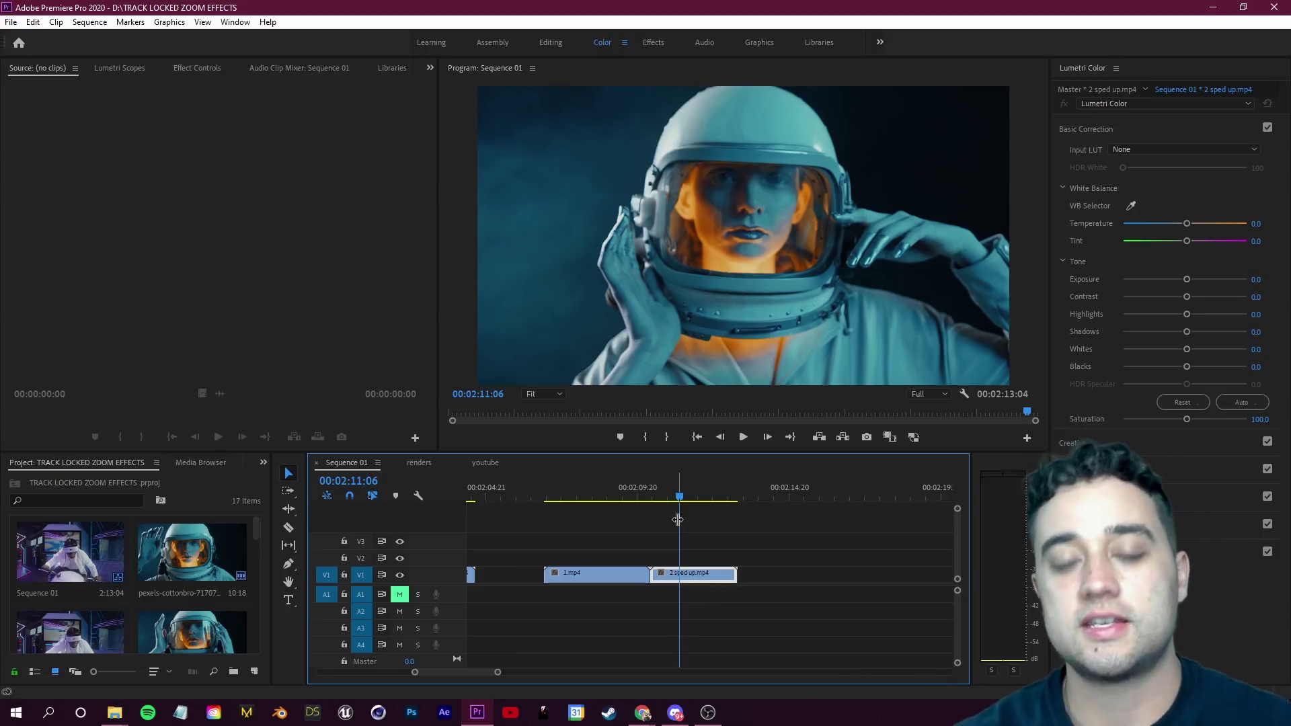
pyautogui.moveTo(678, 520); pyautogui.dragTo(668, 520)
pyautogui.click(748, 522)
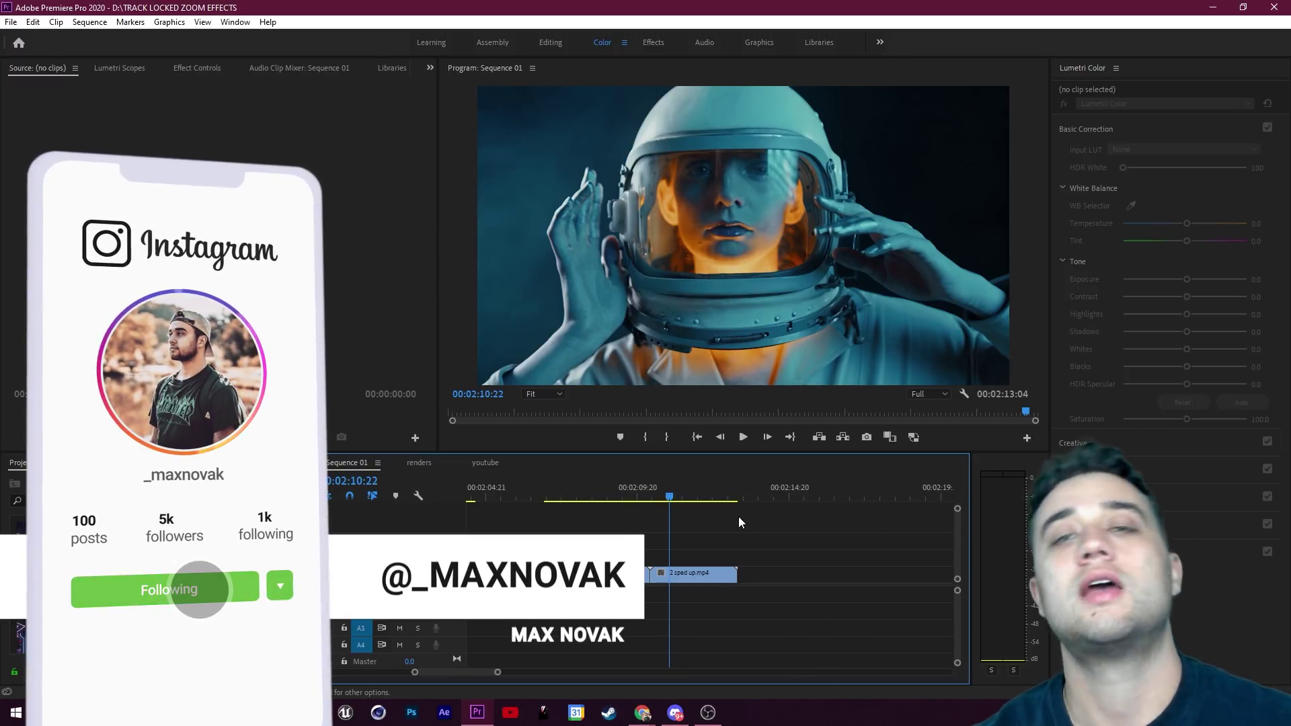
# Step: Duplicate the 1.mp4 and 2 sped up.mp4 clips further along V1 and replace the copies with an After Effects composition
pyautogui.scroll(-3, 609, 570)
pyautogui.moveTo(764, 623); pyautogui.dragTo(767, 573)
pyautogui.moveTo(667, 499); pyautogui.dragTo(770, 499)
pyautogui.scroll(-2, 672, 551)
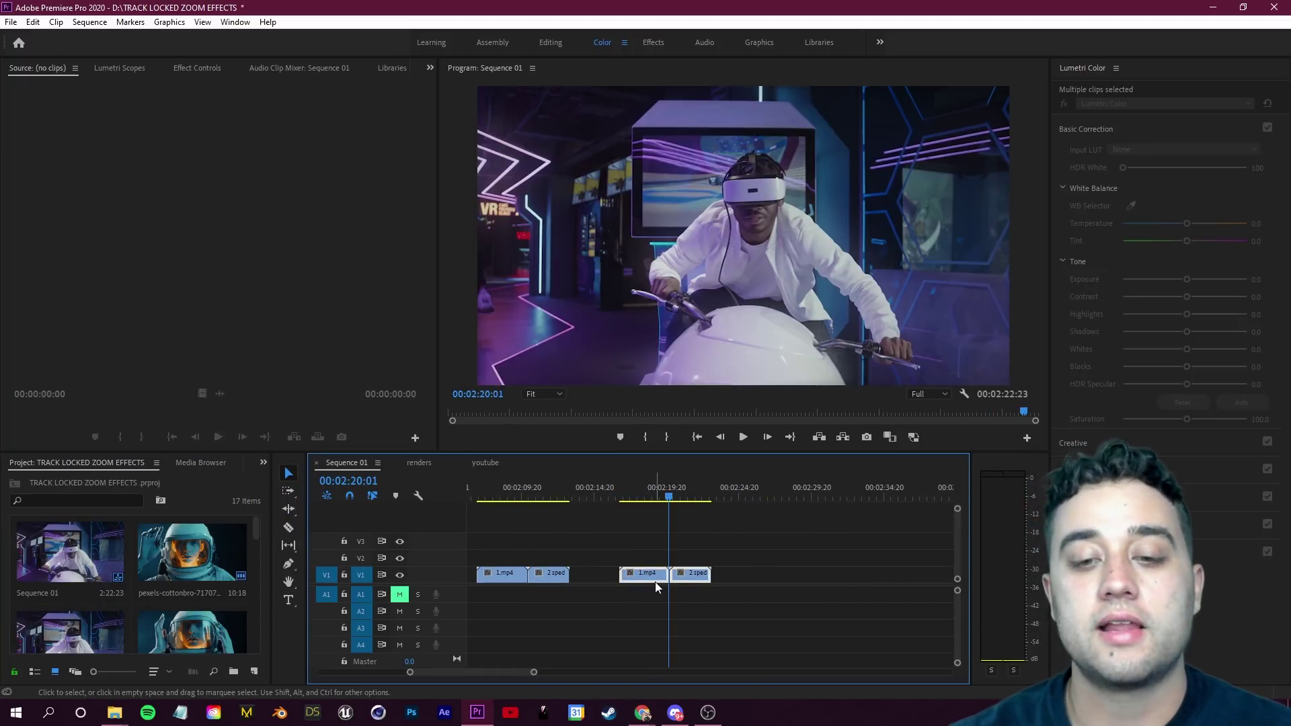
pyautogui.rightClick(655, 582)
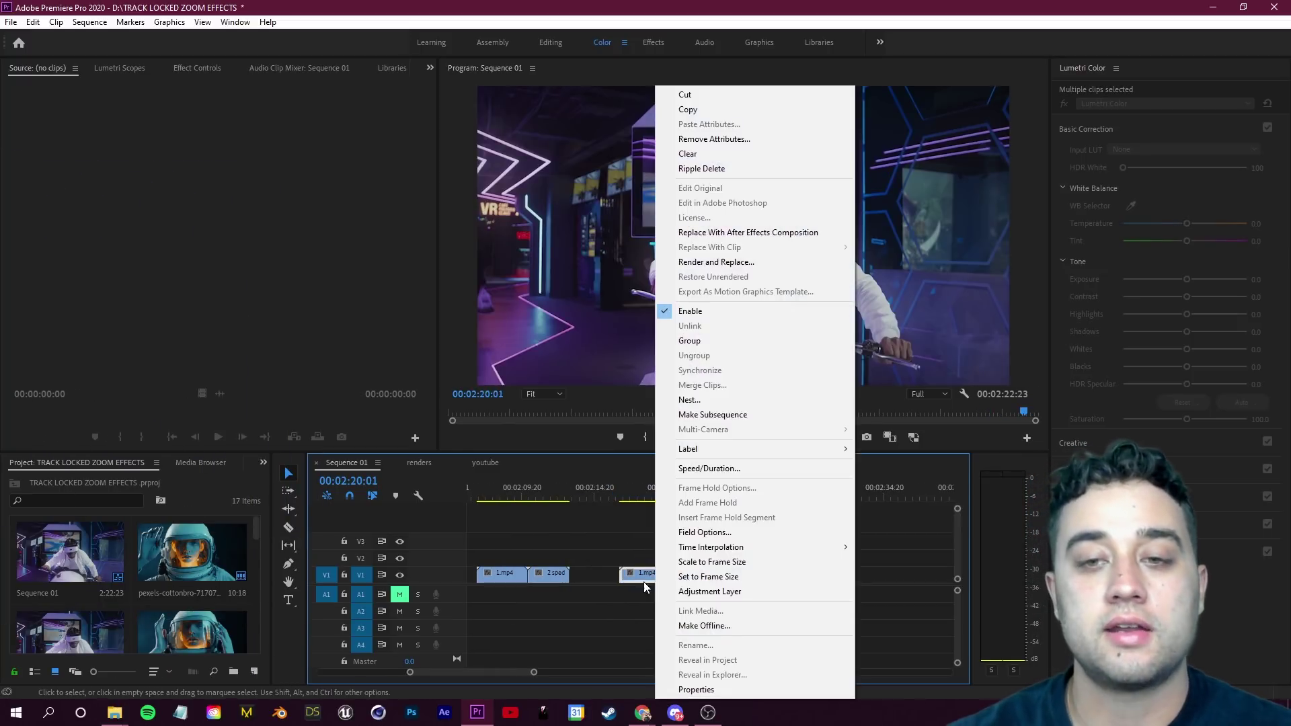
pyautogui.click(753, 235)
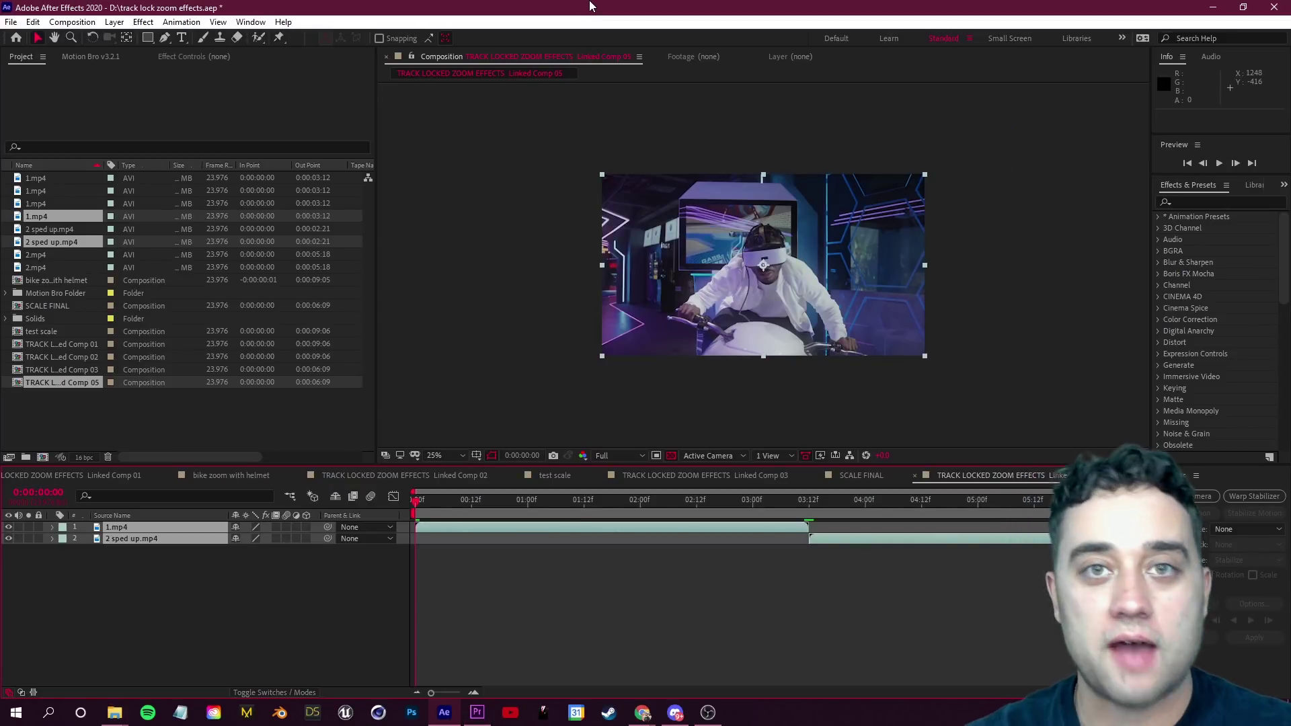
# Step: Split the 2 sped up.mp4 layer at 0:00:04:20
pyautogui.moveTo(763, 501); pyautogui.dragTo(878, 518)
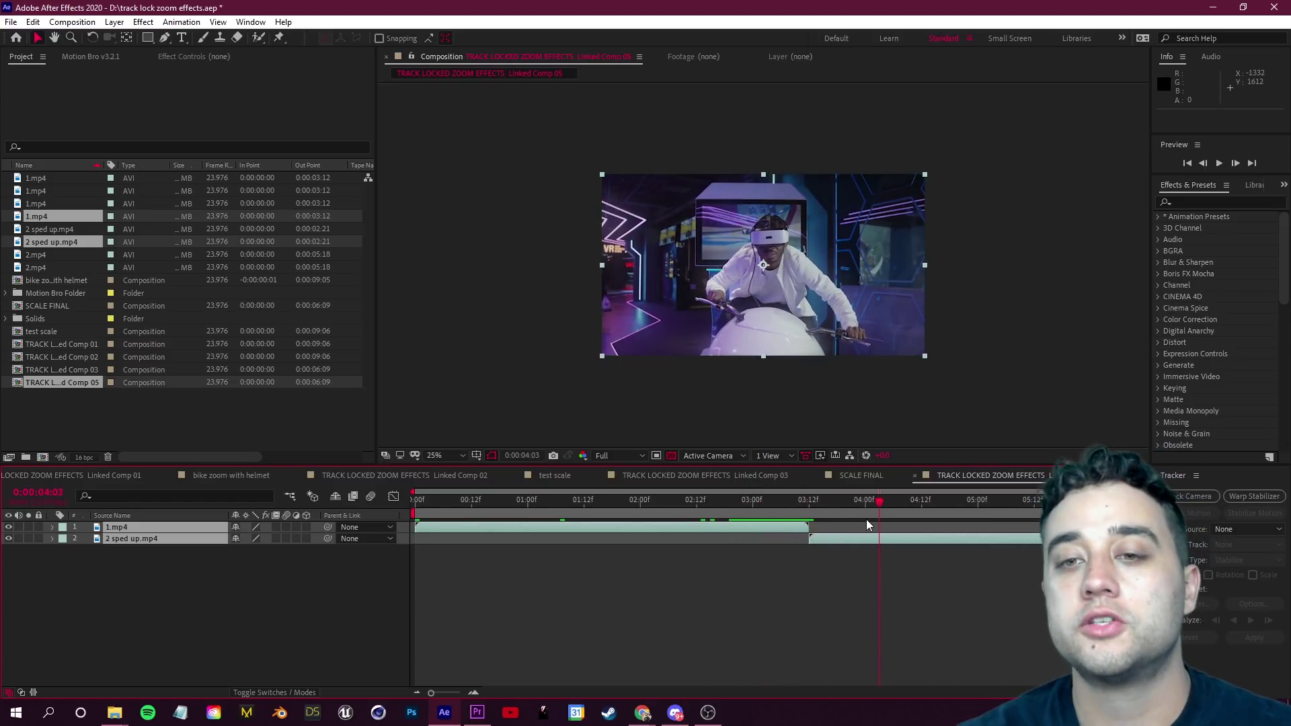
pyautogui.moveTo(877, 501); pyautogui.dragTo(803, 517)
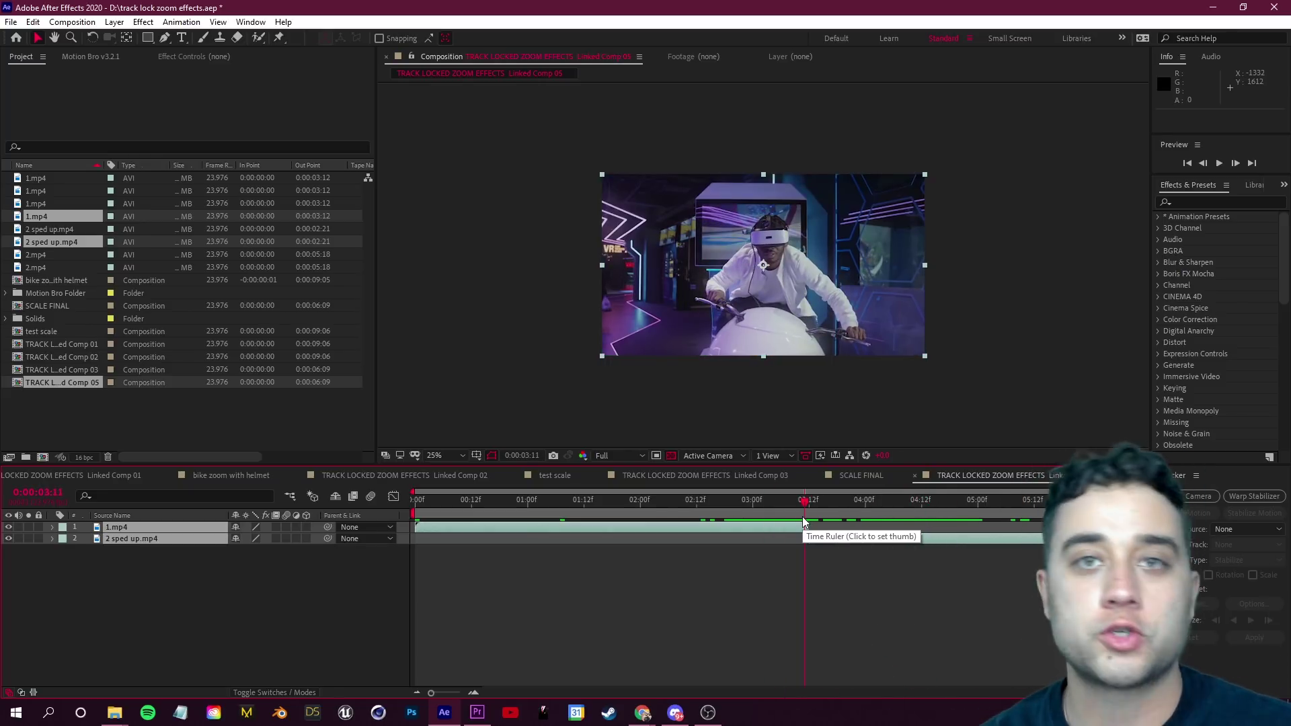
pyautogui.hotkey('alt', ']')
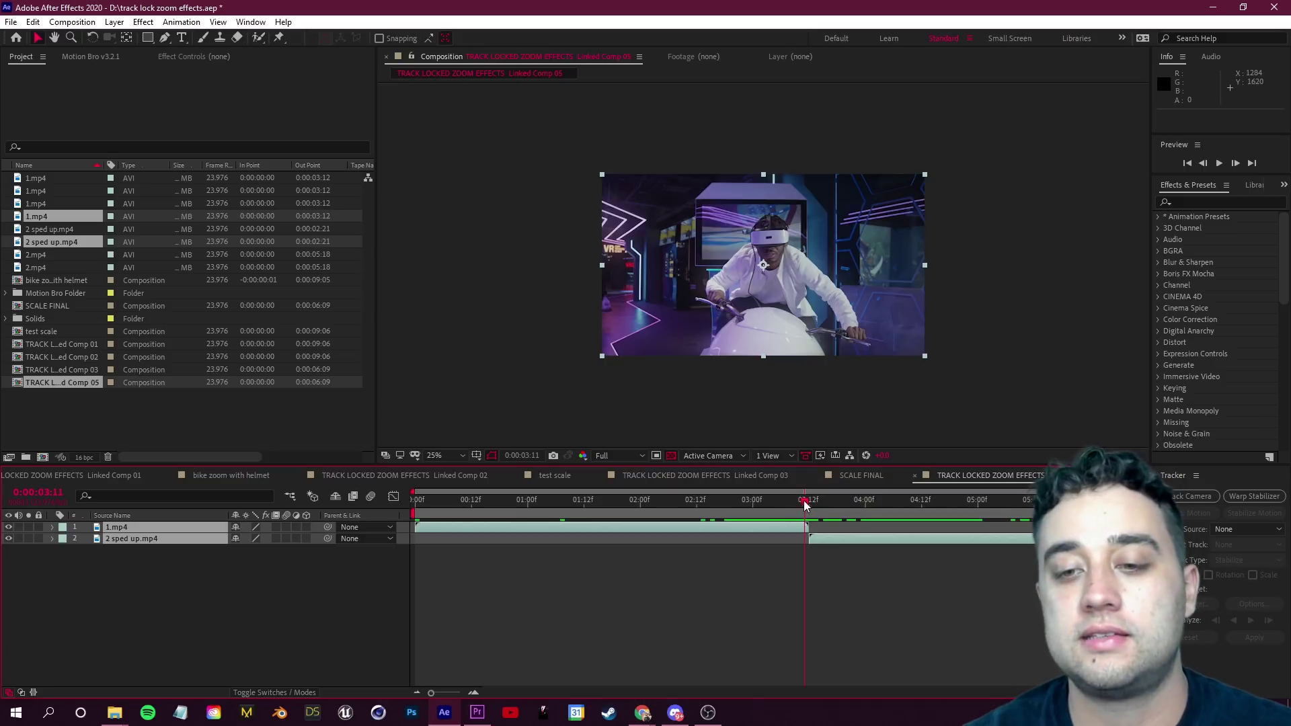
pyautogui.moveTo(804, 504); pyautogui.dragTo(958, 506)
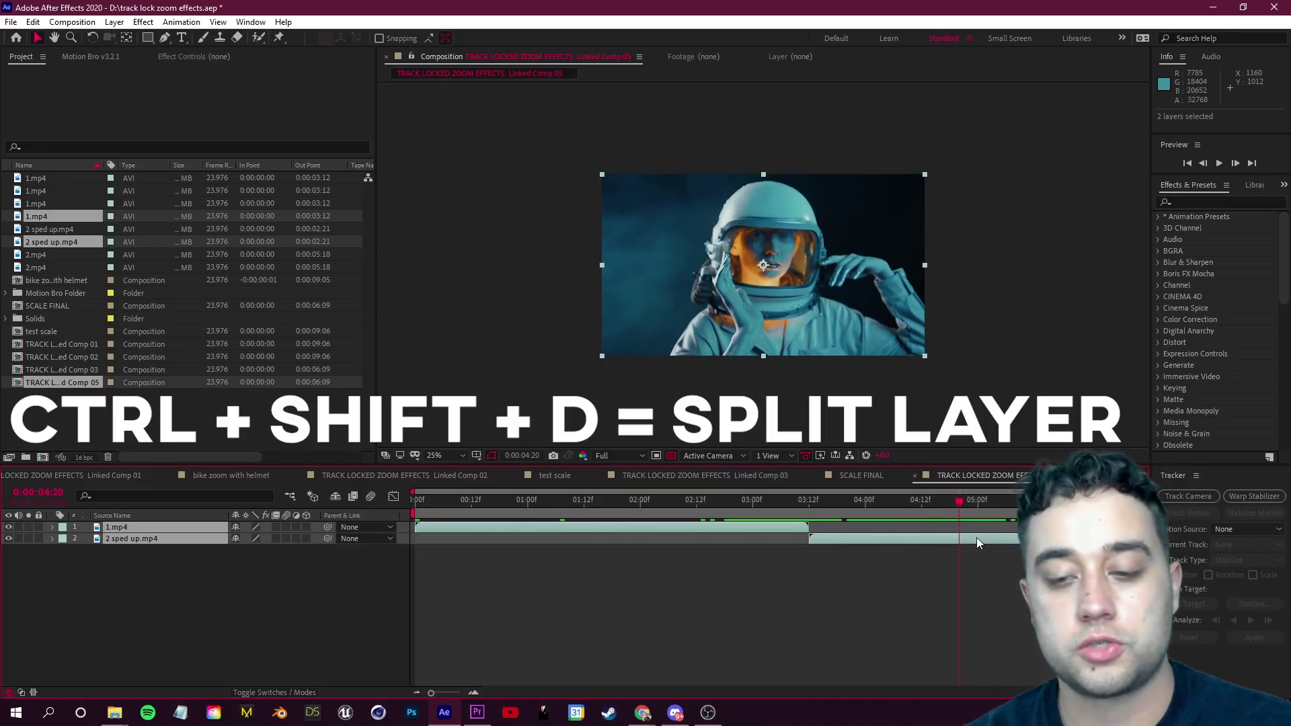
pyautogui.hotkey('ctrl', 'shift', 'd')
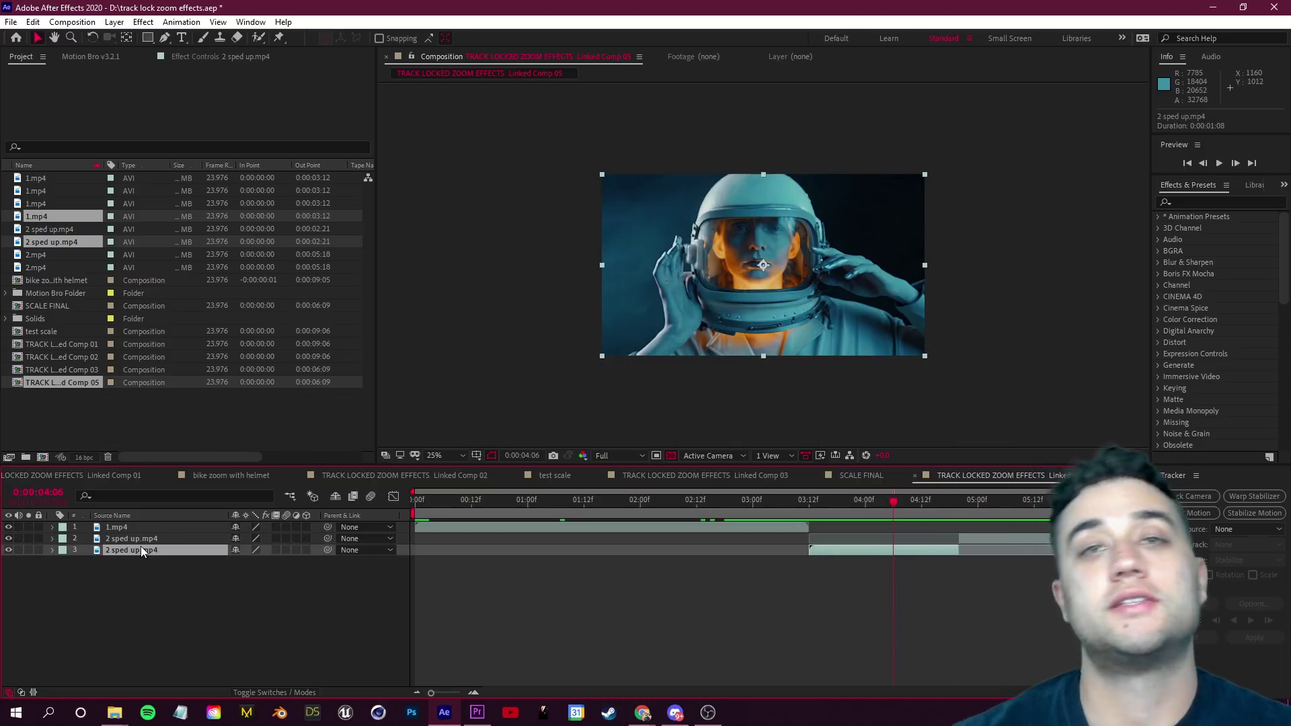
# Step: Rename the first part of the split clip helmet transition, its second part astronaut, and the 1.mp4 layer bike
pyautogui.rightClick(147, 550)
pyautogui.click(220, 532)
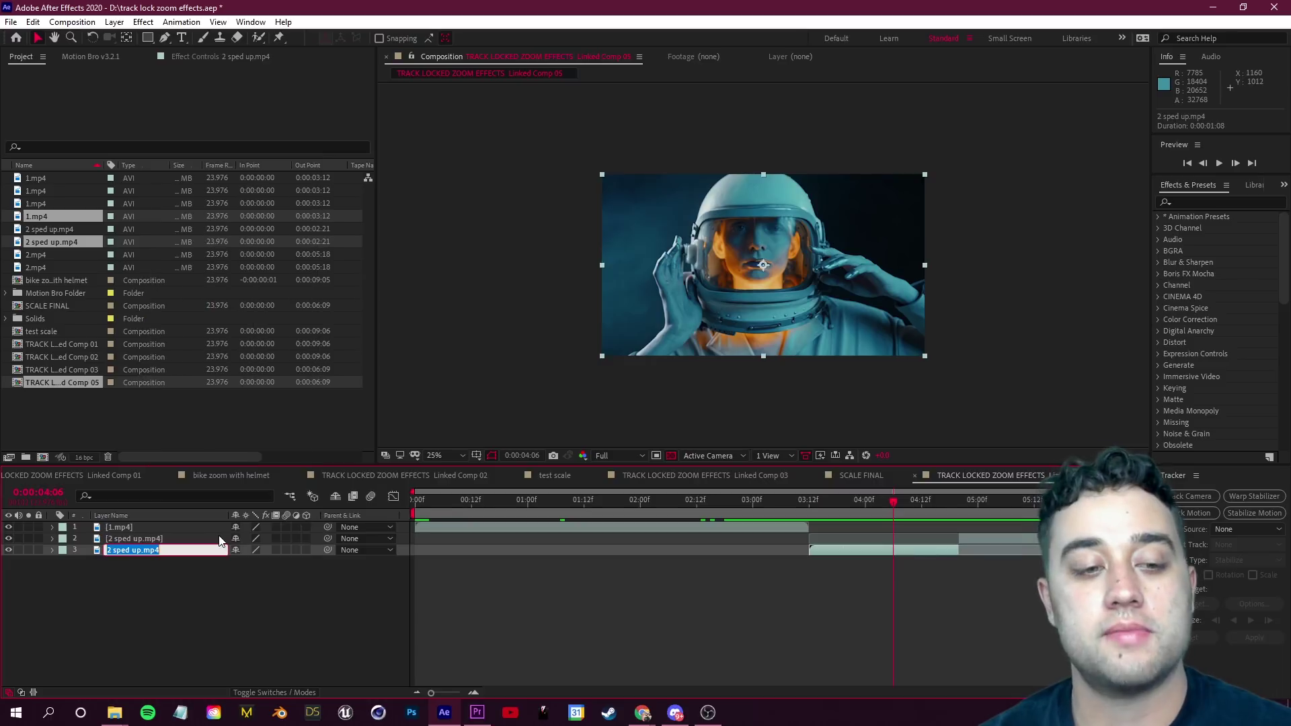
pyautogui.press('Return')
pyautogui.write('helmet transition')
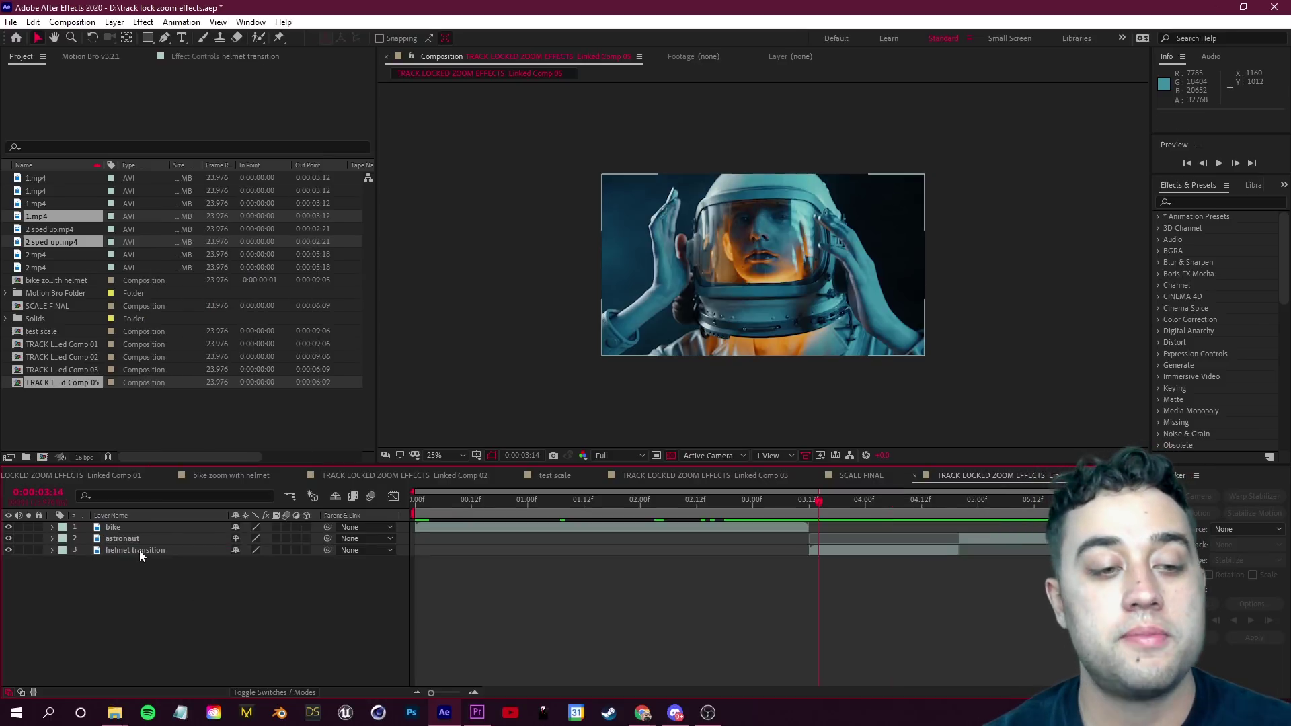
# Step: Place the helmet transition layer topmost, starting at 0:00:02:04 and ending with bike, and shift astronaut to start right after bike
pyautogui.click(139, 550)
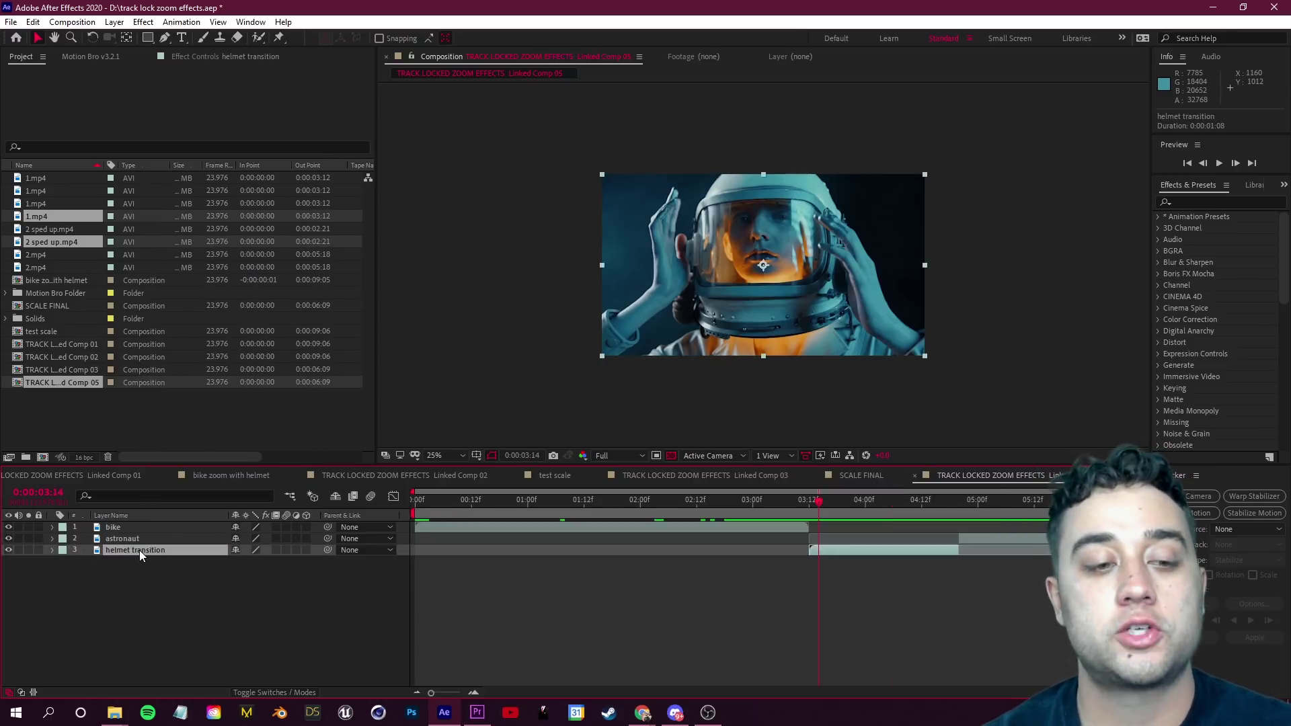
pyautogui.moveTo(135, 552); pyautogui.dragTo(127, 524)
pyautogui.moveTo(824, 506); pyautogui.dragTo(745, 529)
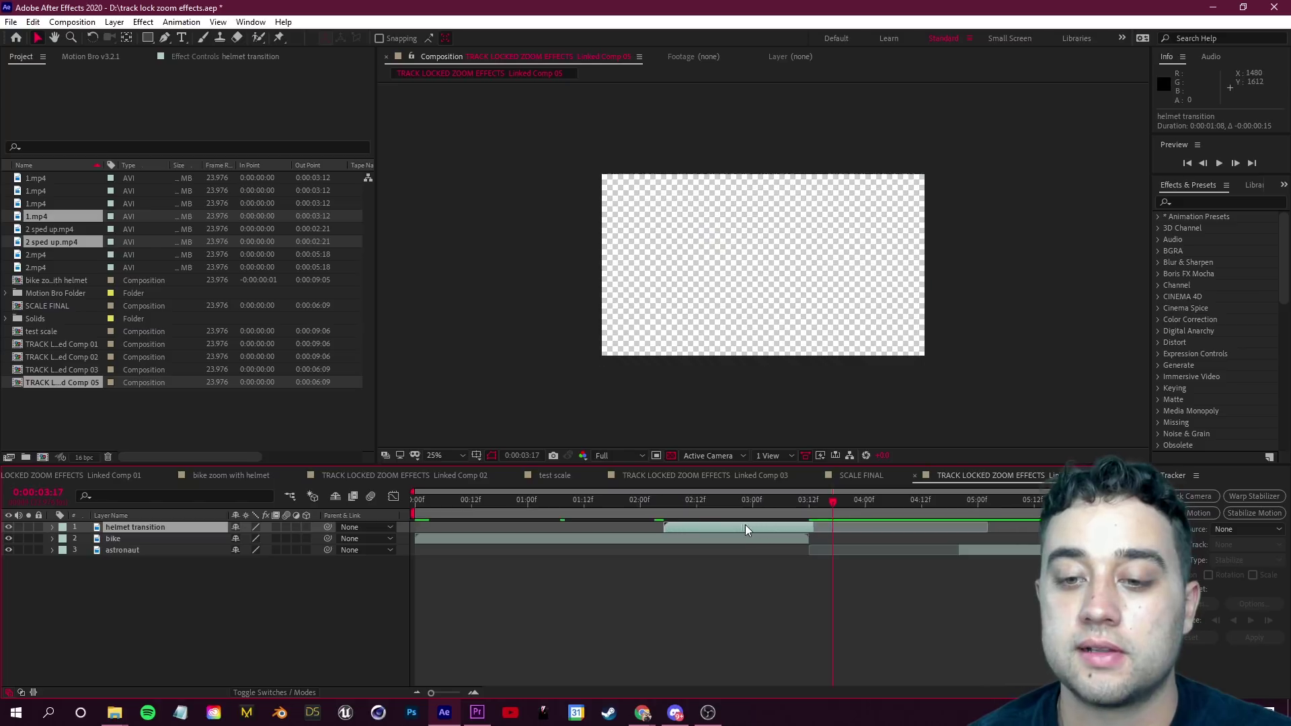
pyautogui.moveTo(999, 555); pyautogui.dragTo(849, 550)
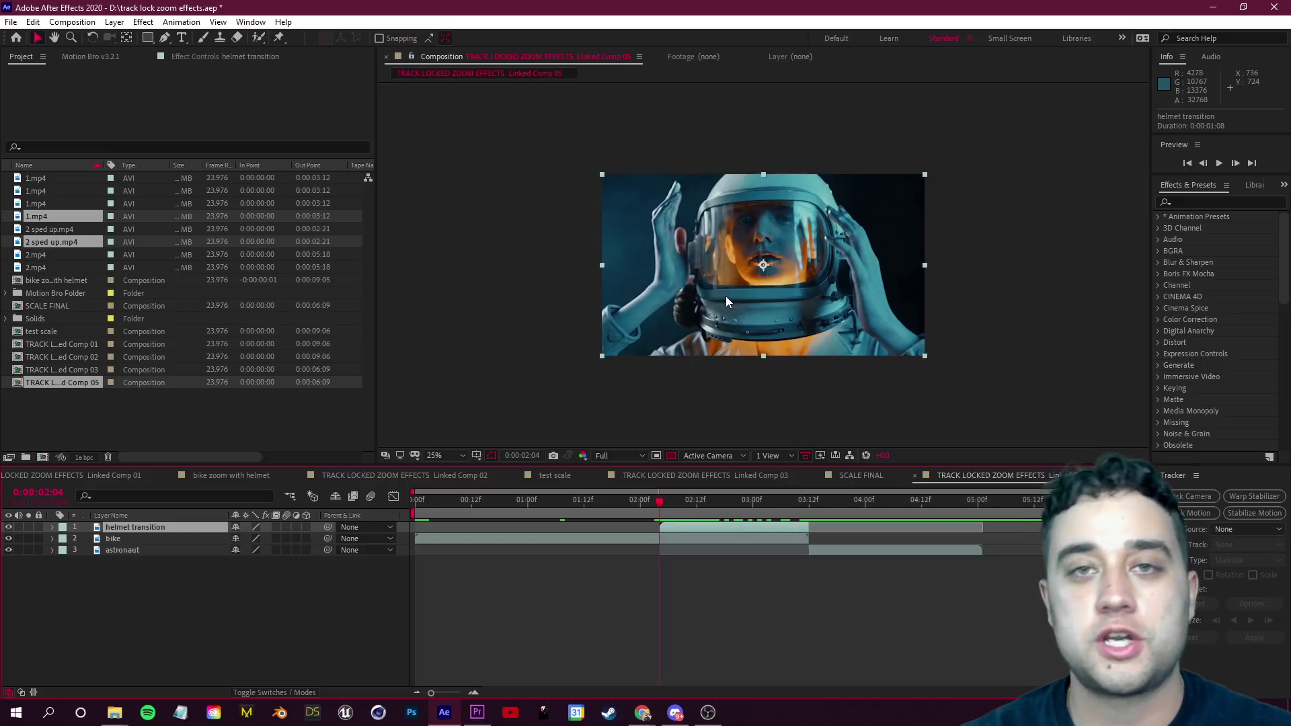
# Step: Draw a closed Pen tool mask around the helmet's visor on the helmet transition layer at 0:00:02:04
pyautogui.press('g')
pyautogui.press('.')
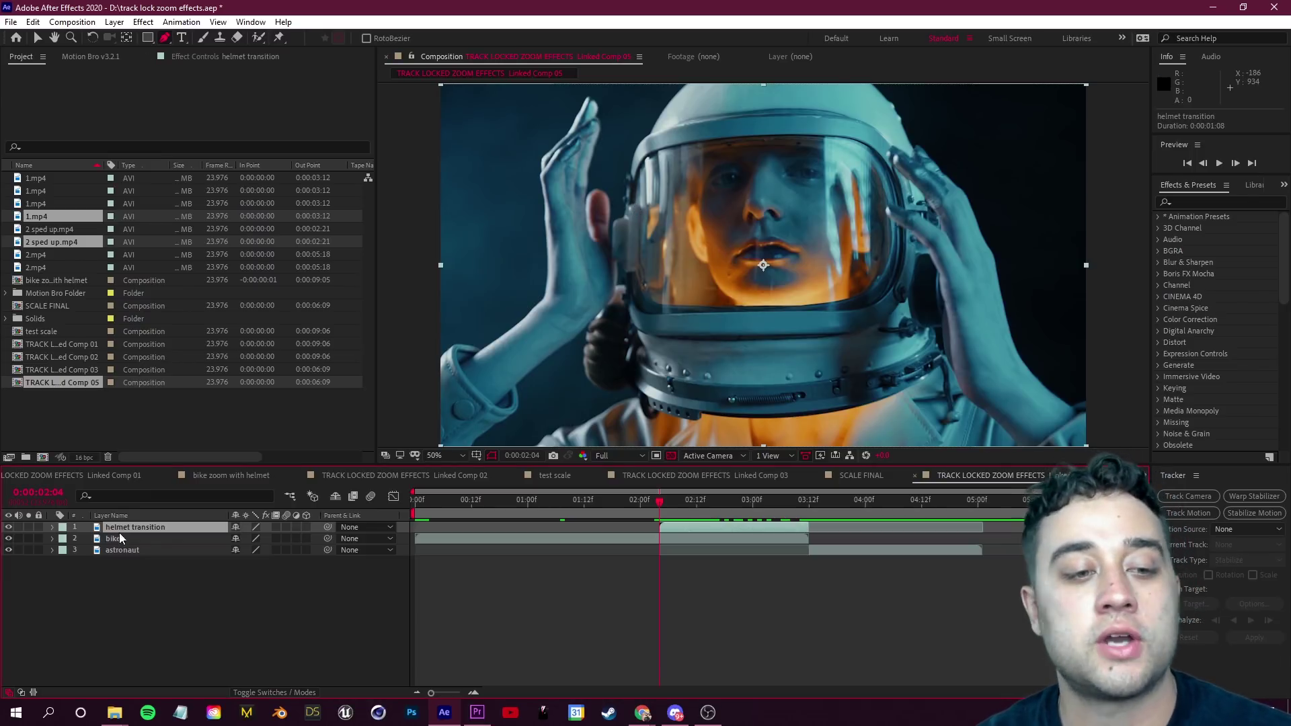
pyautogui.click(630, 201)
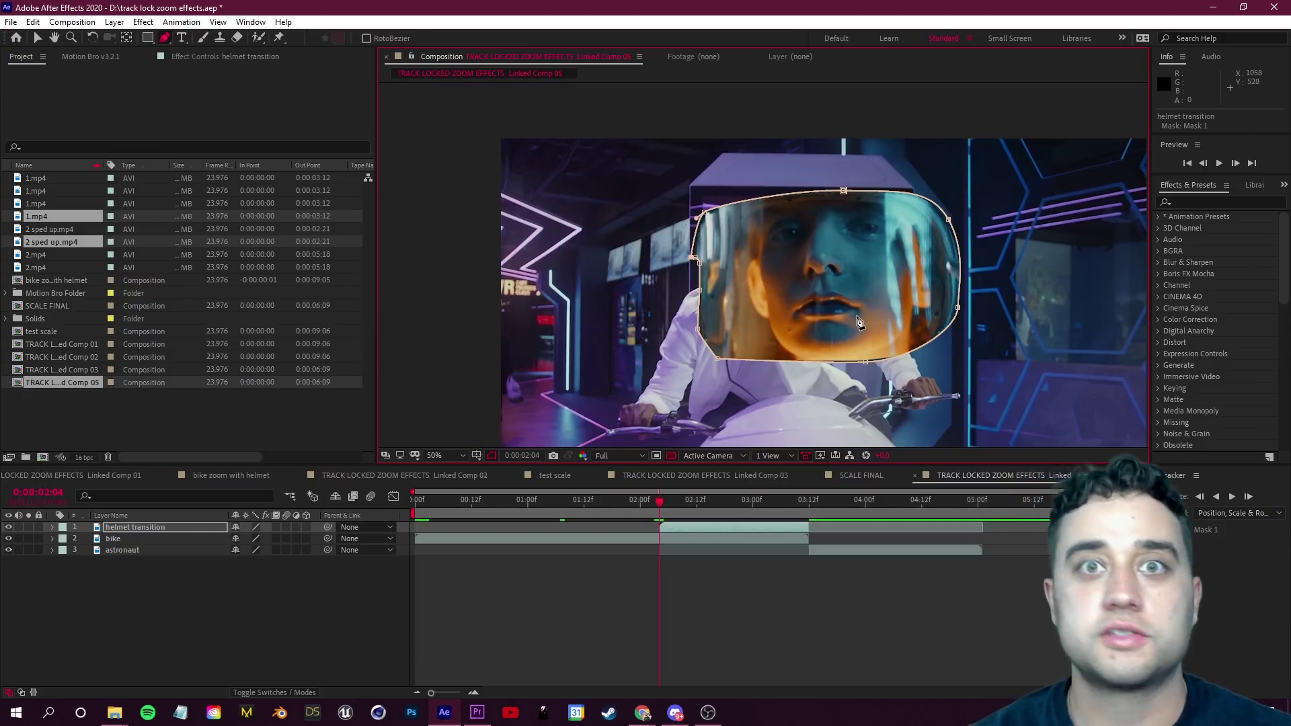
# Step: Reveal Mask 1 on the helmet transition layer and set its mask mode to None
pyautogui.click(138, 531)
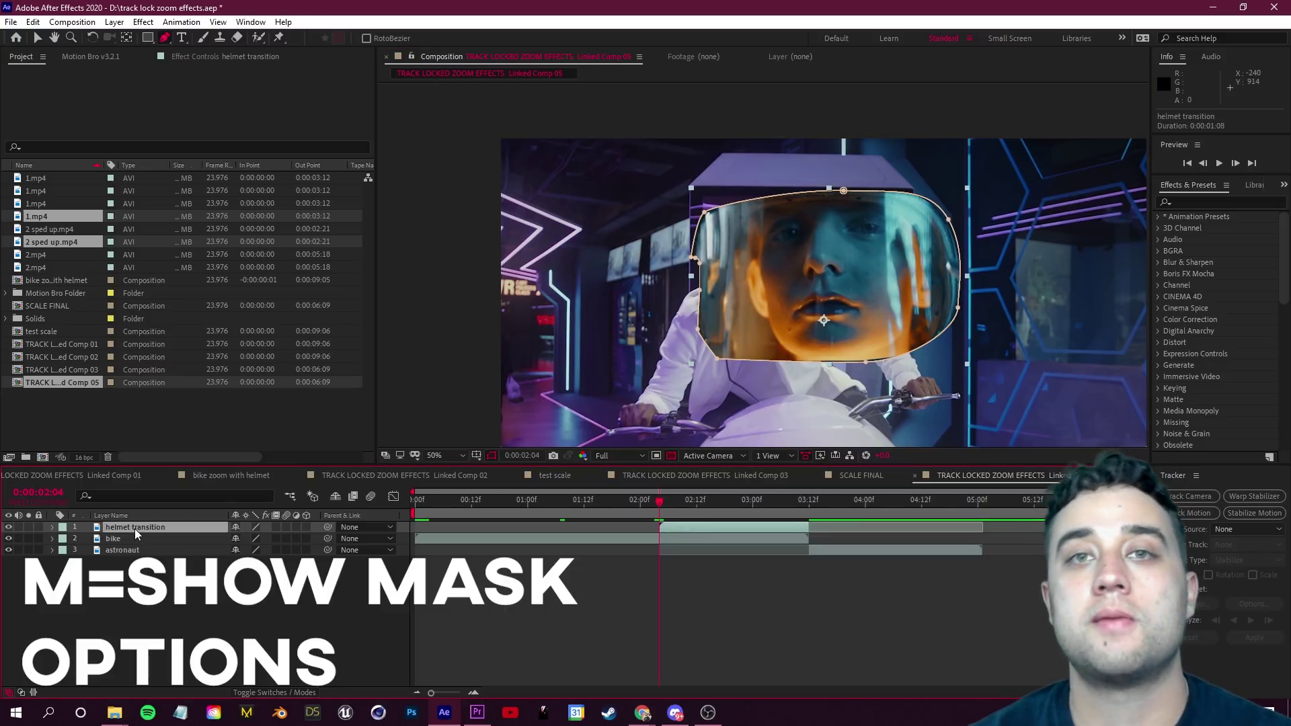
pyautogui.press('m')
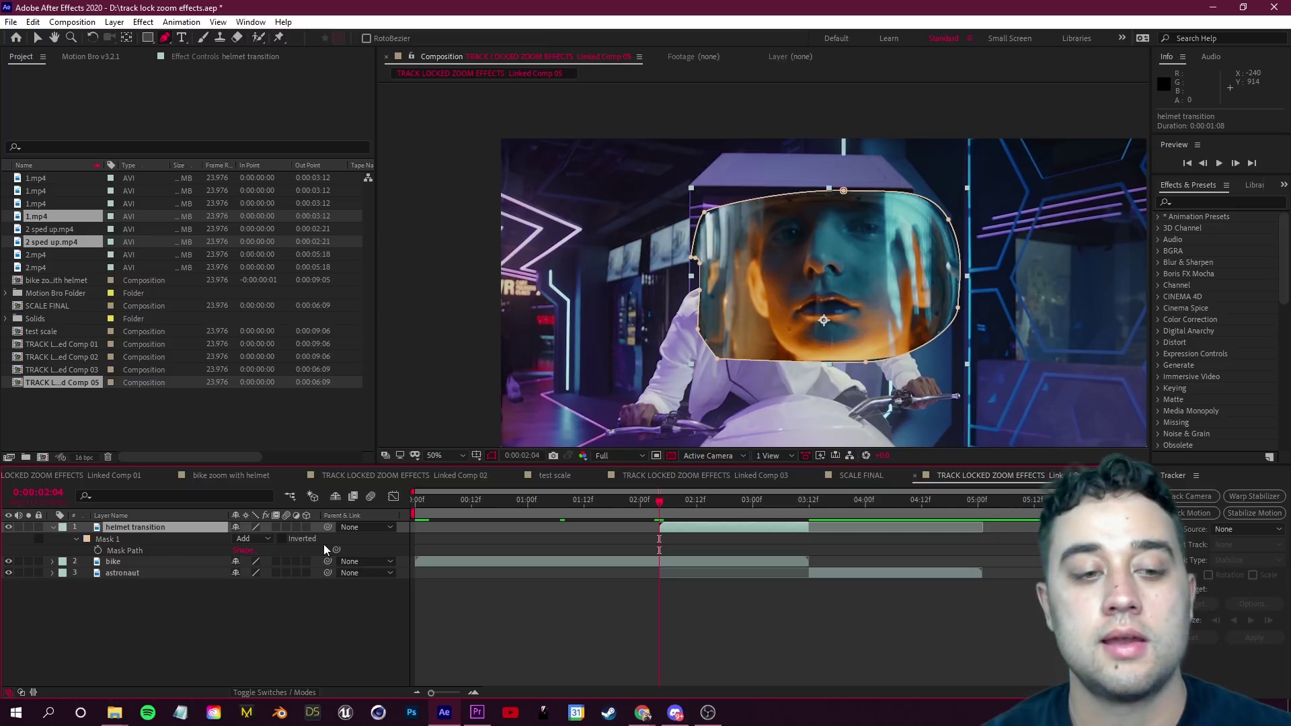
pyautogui.click(262, 539)
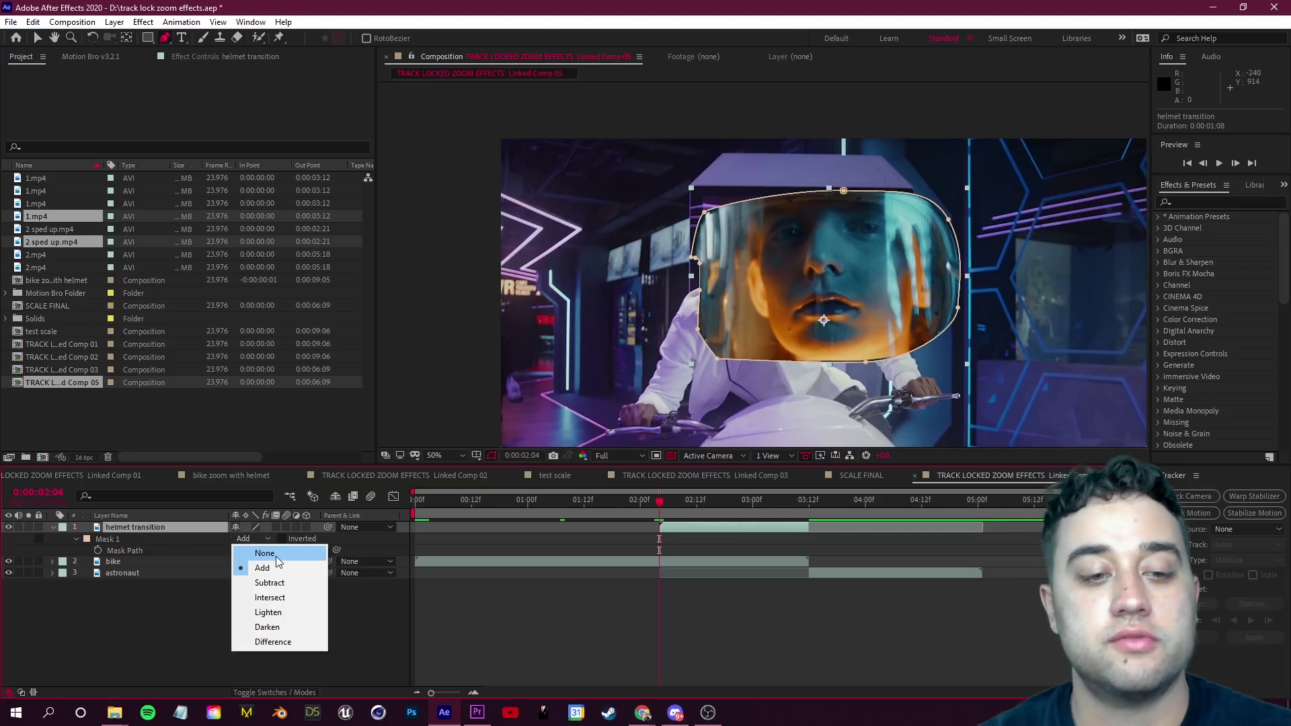
pyautogui.click(276, 555)
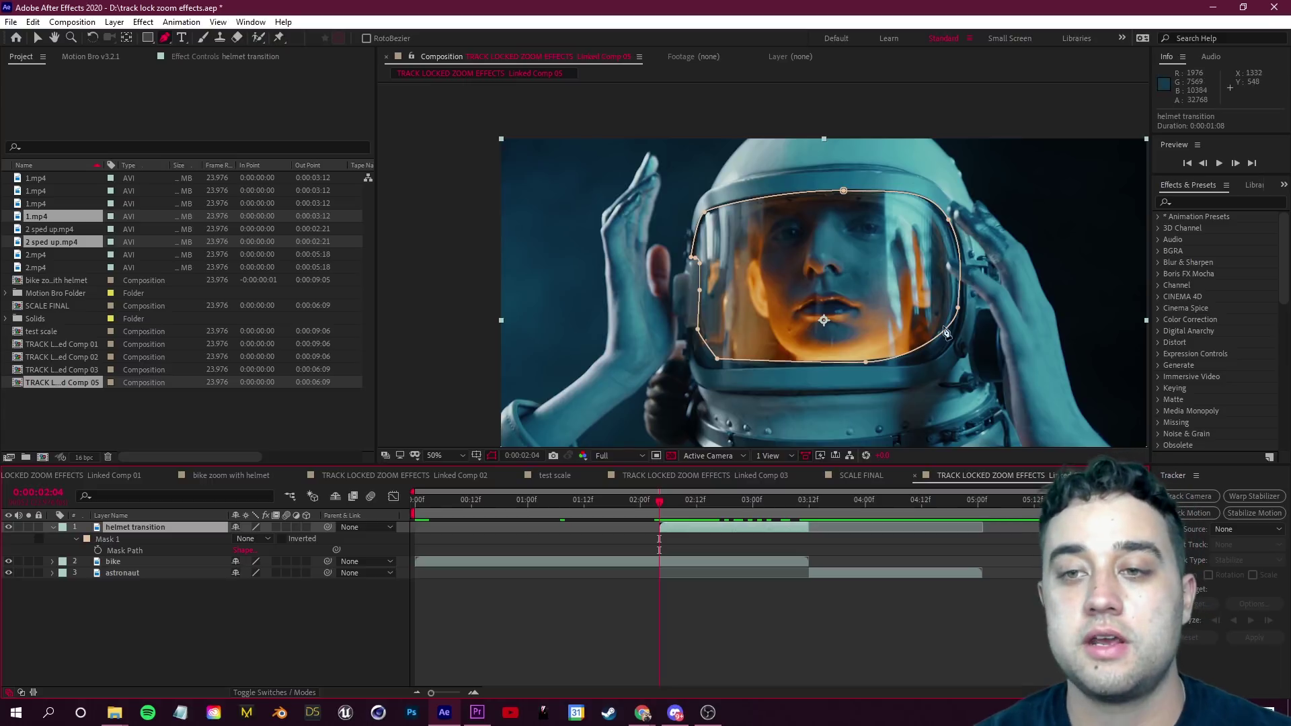
# Step: Track Mask 1 forward from 0:00:02:04 with the mask tracker using position, scale and rotation
pyautogui.rightClick(103, 540)
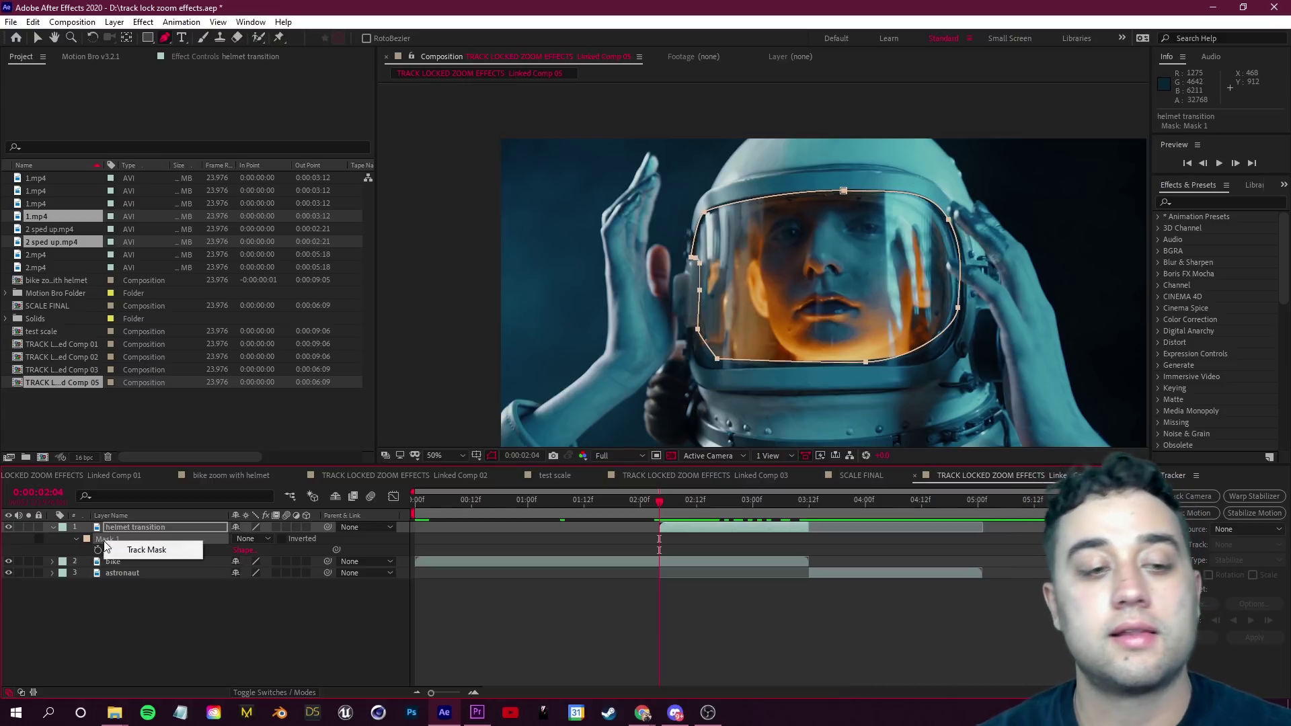
pyautogui.click(138, 552)
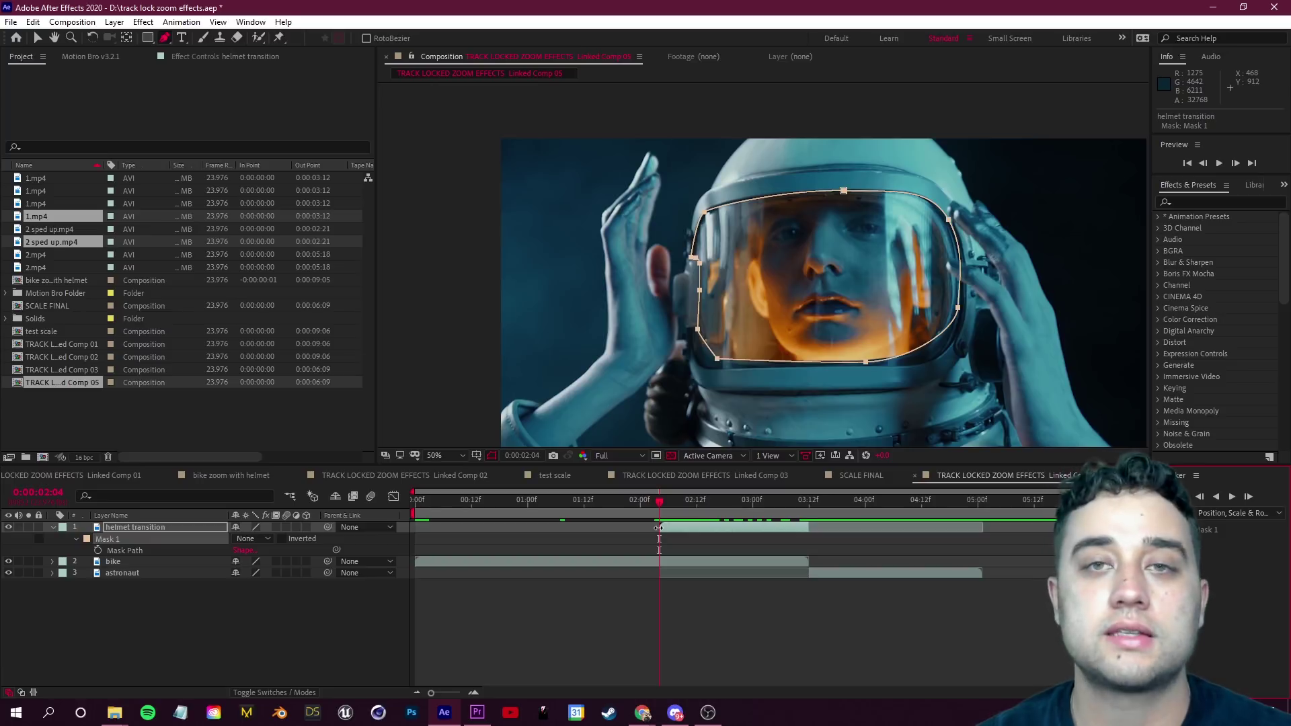
pyautogui.moveTo(1173, 476); pyautogui.dragTo(1259, 235)
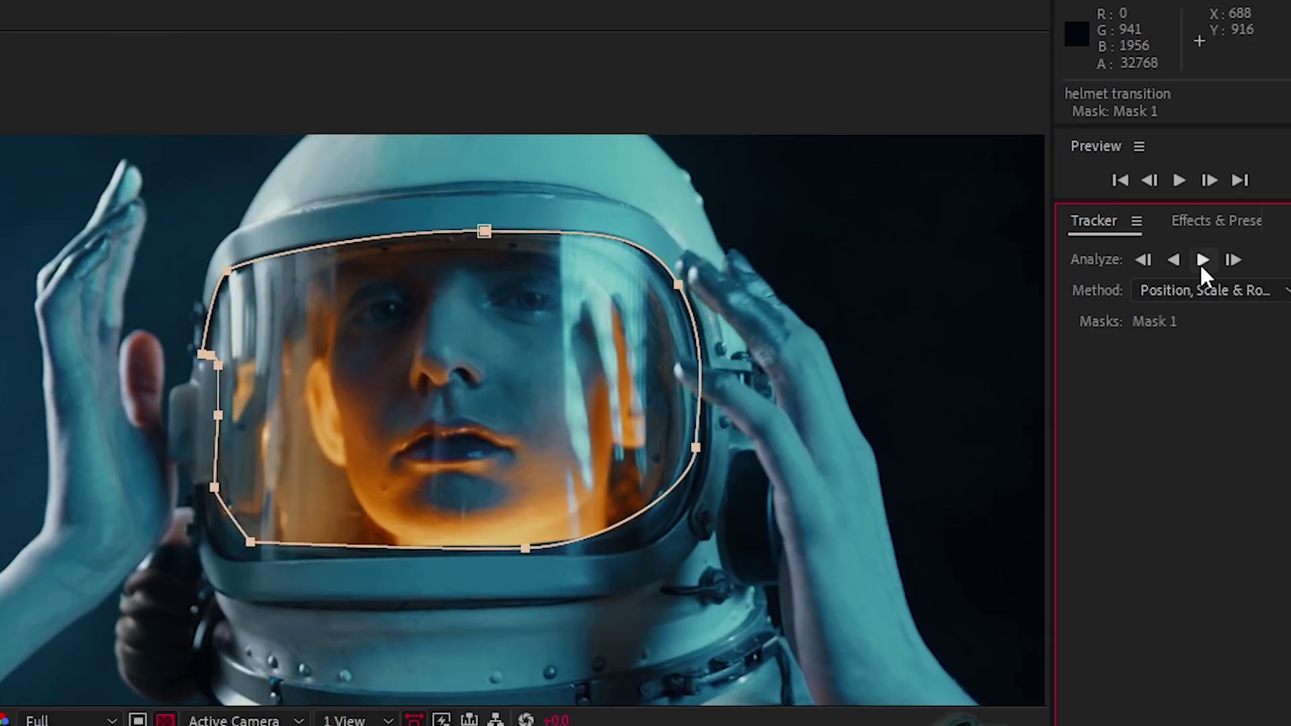
pyautogui.click(1202, 261)
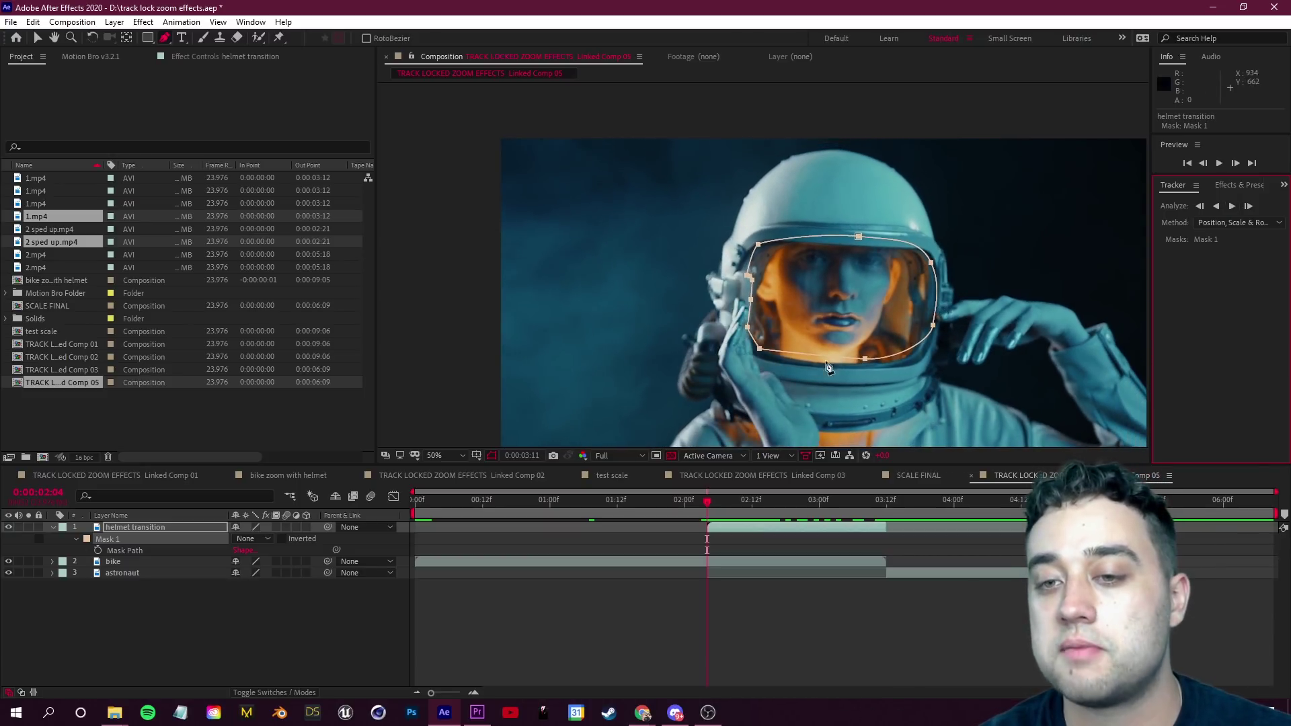
# Step: Return to 0:00:02:04 and set Mask 1's mode to Subtract so the bike clip shows through the visor
pyautogui.moveTo(884, 502); pyautogui.dragTo(711, 537)
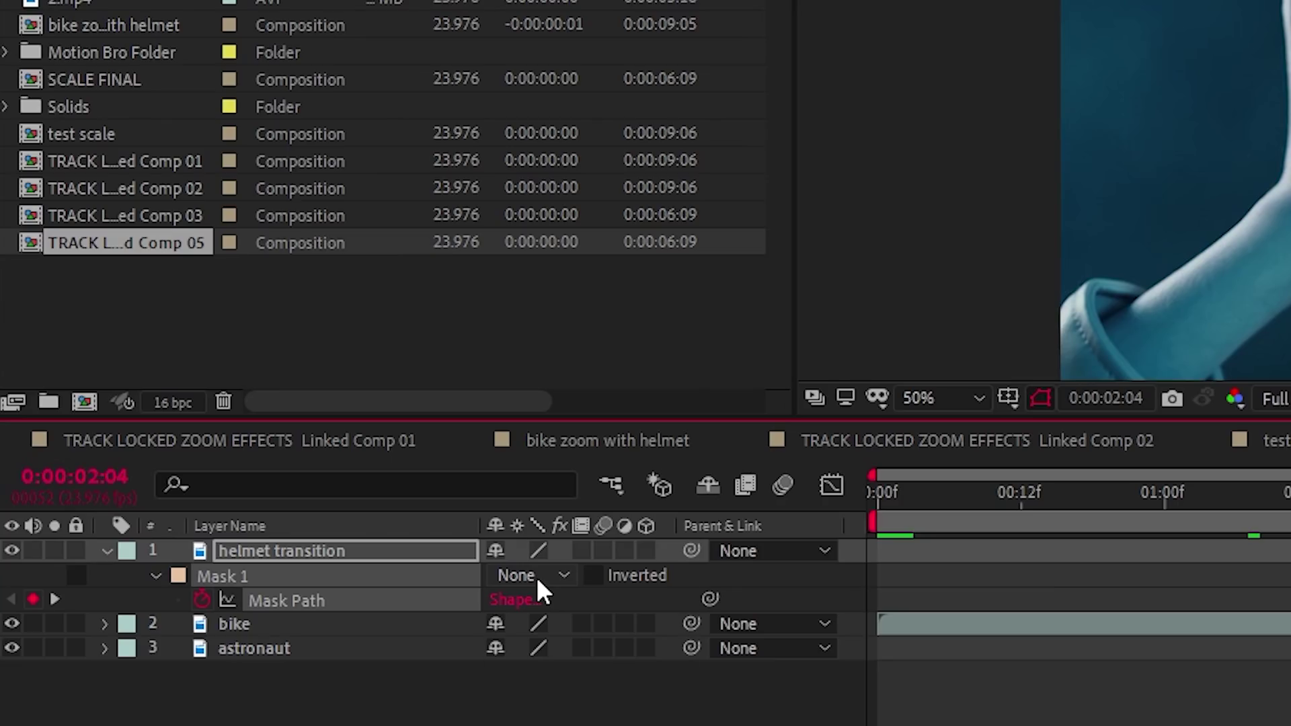
pyautogui.click(254, 539)
pyautogui.click(266, 582)
pyautogui.click(264, 616)
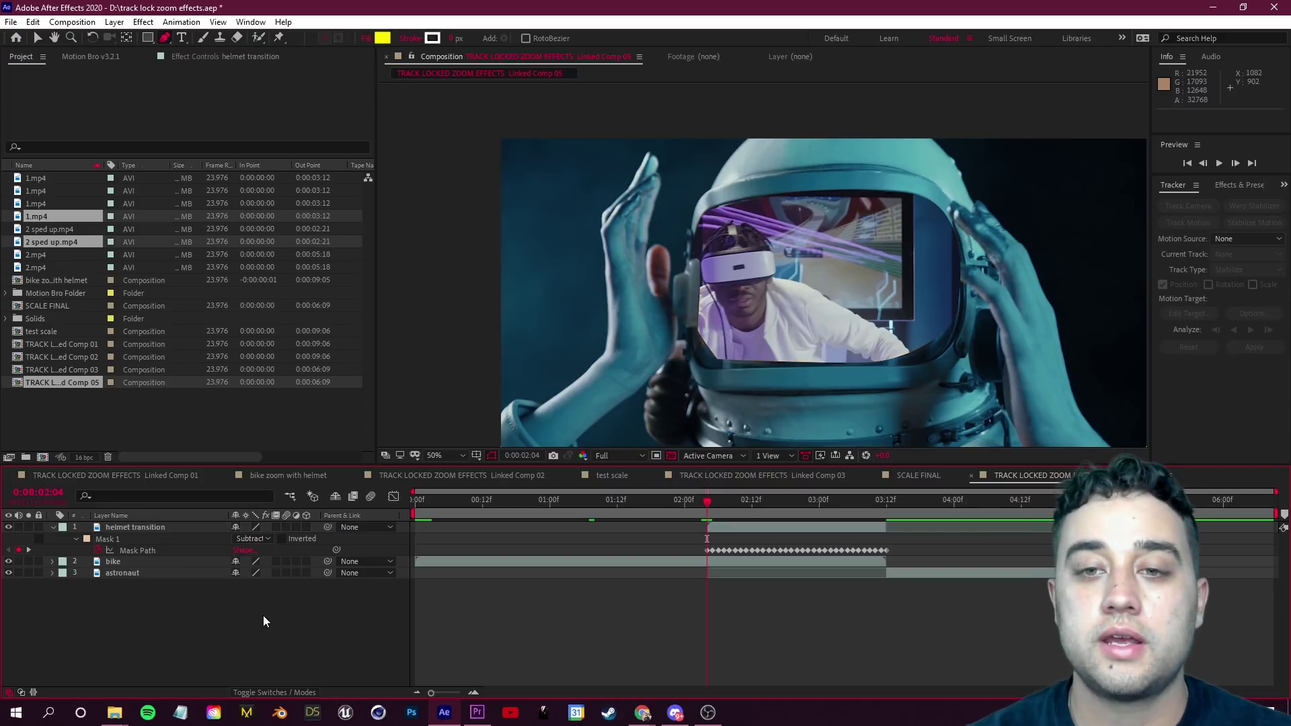
# Step: Check the visor cutout's edges along the clip and set Mask 1's feather to 7 pixels
pyautogui.moveTo(709, 507)
pyautogui.mouseDown()
pyautogui.moveTo(830, 518)
pyautogui.moveTo(772, 527)
pyautogui.moveTo(802, 470)
pyautogui.mouseUp()
pyautogui.scroll(2, 622, 429)
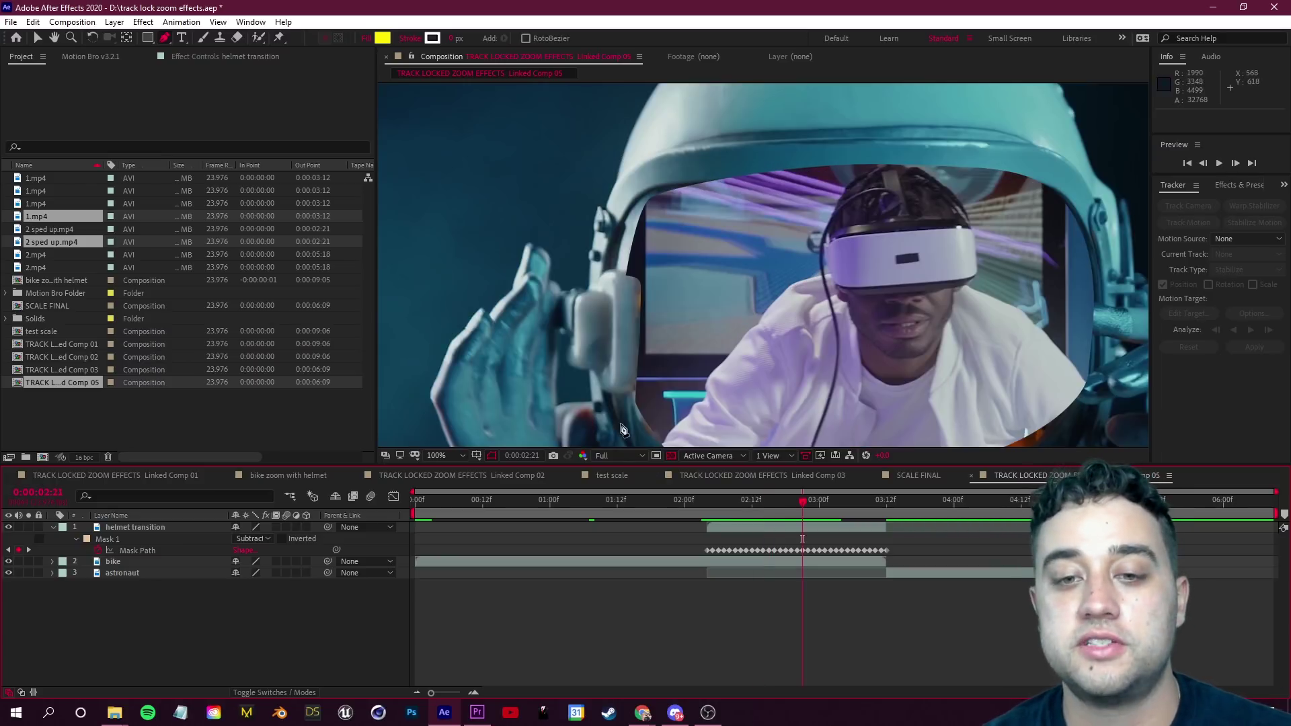
pyautogui.scroll(-2, 760, 356)
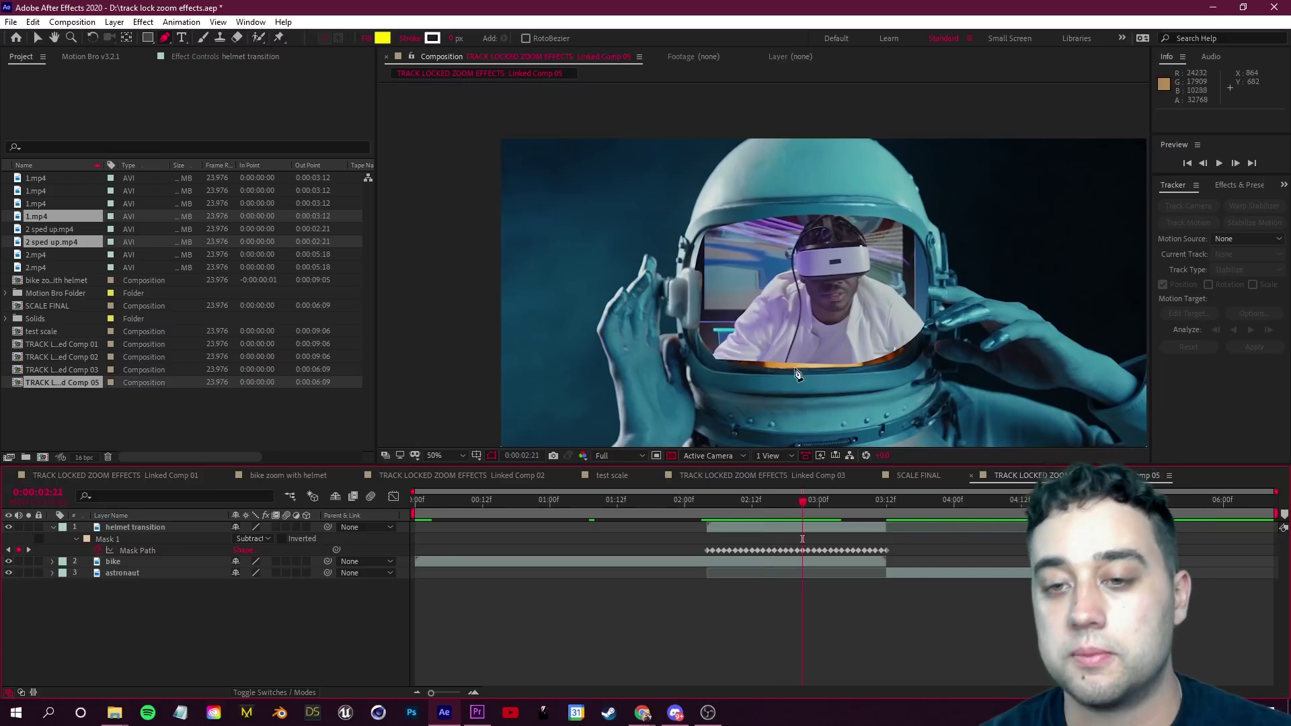
pyautogui.click(740, 501)
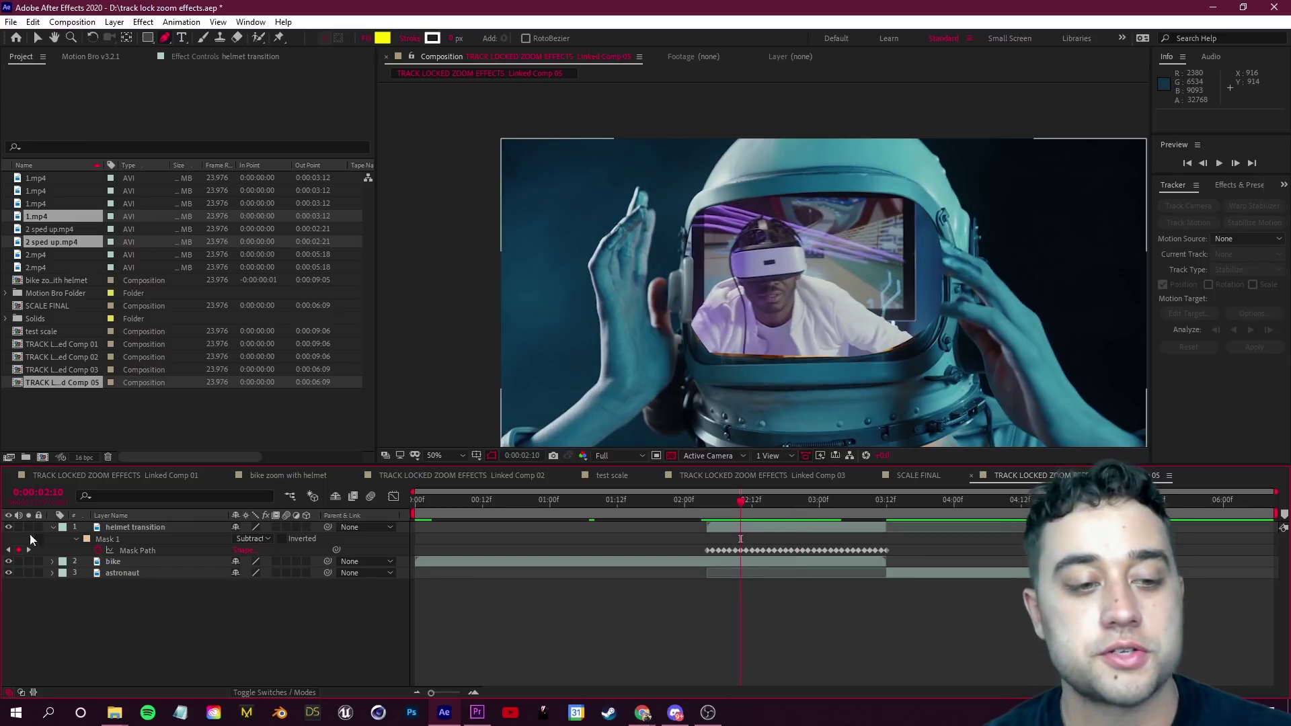
pyautogui.click(76, 539)
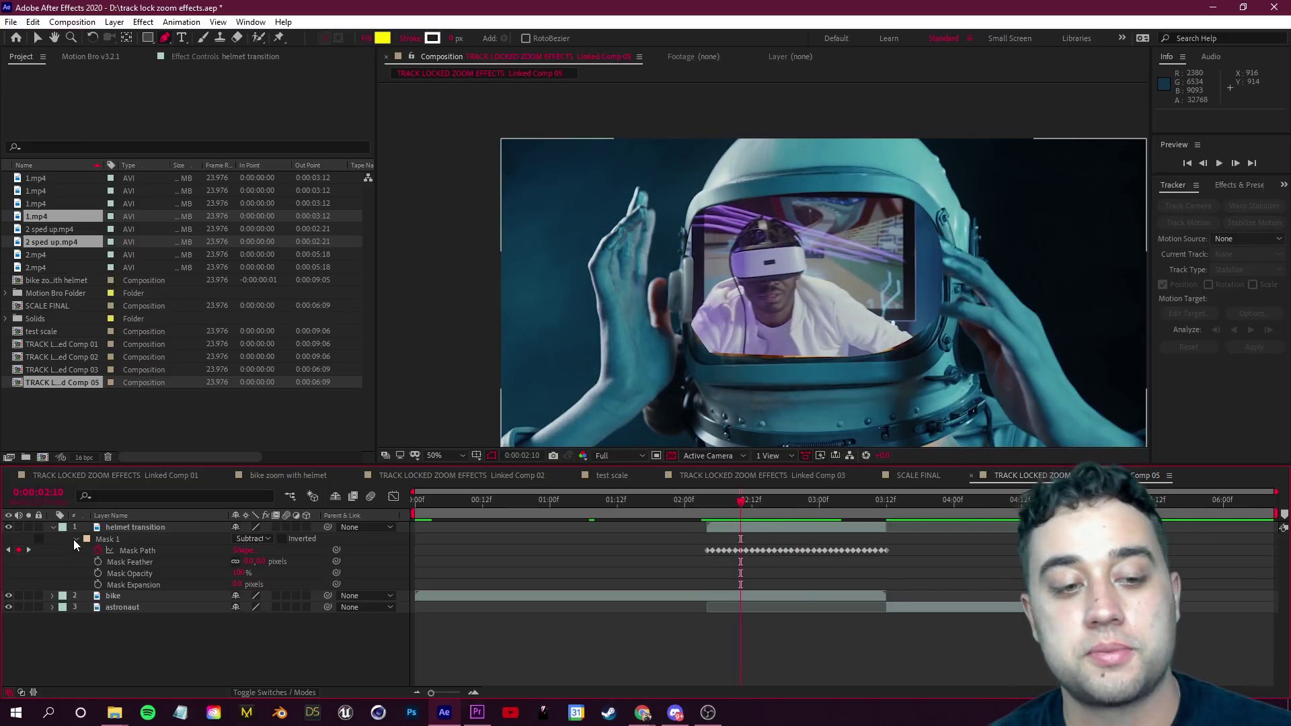
pyautogui.click(261, 562)
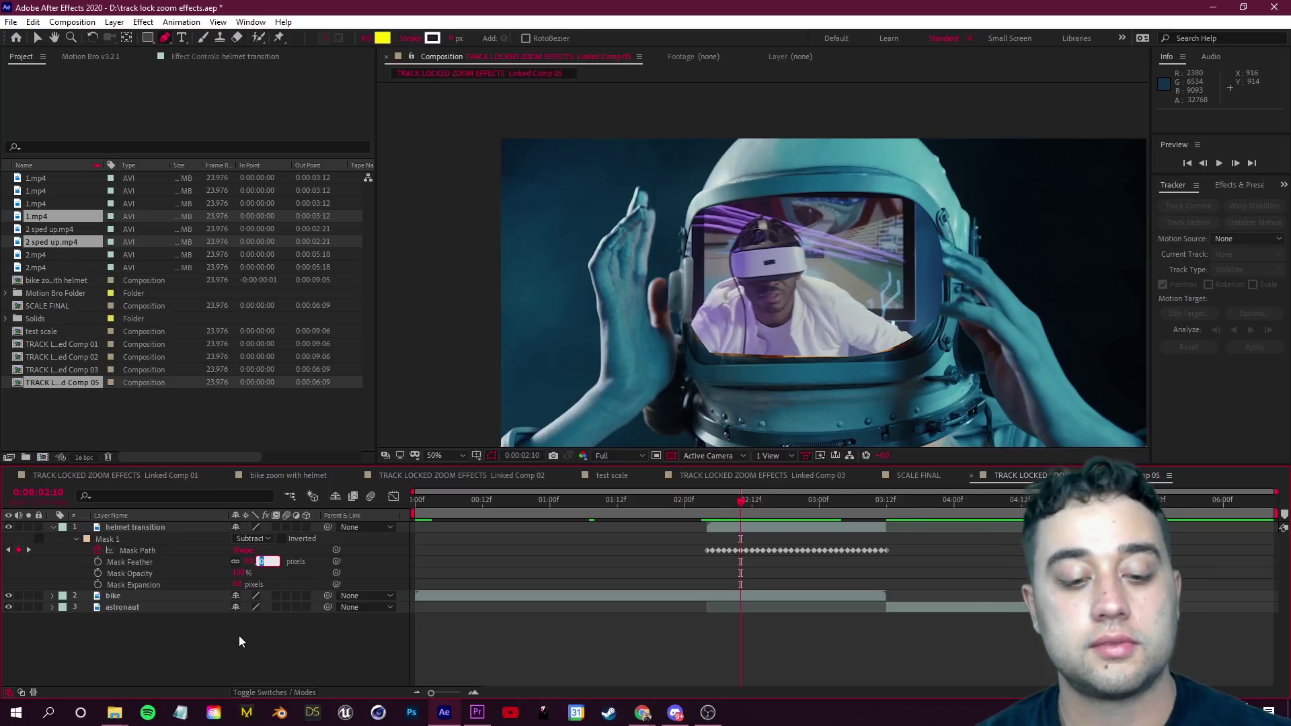
pyautogui.write('7')
pyautogui.press('Return')
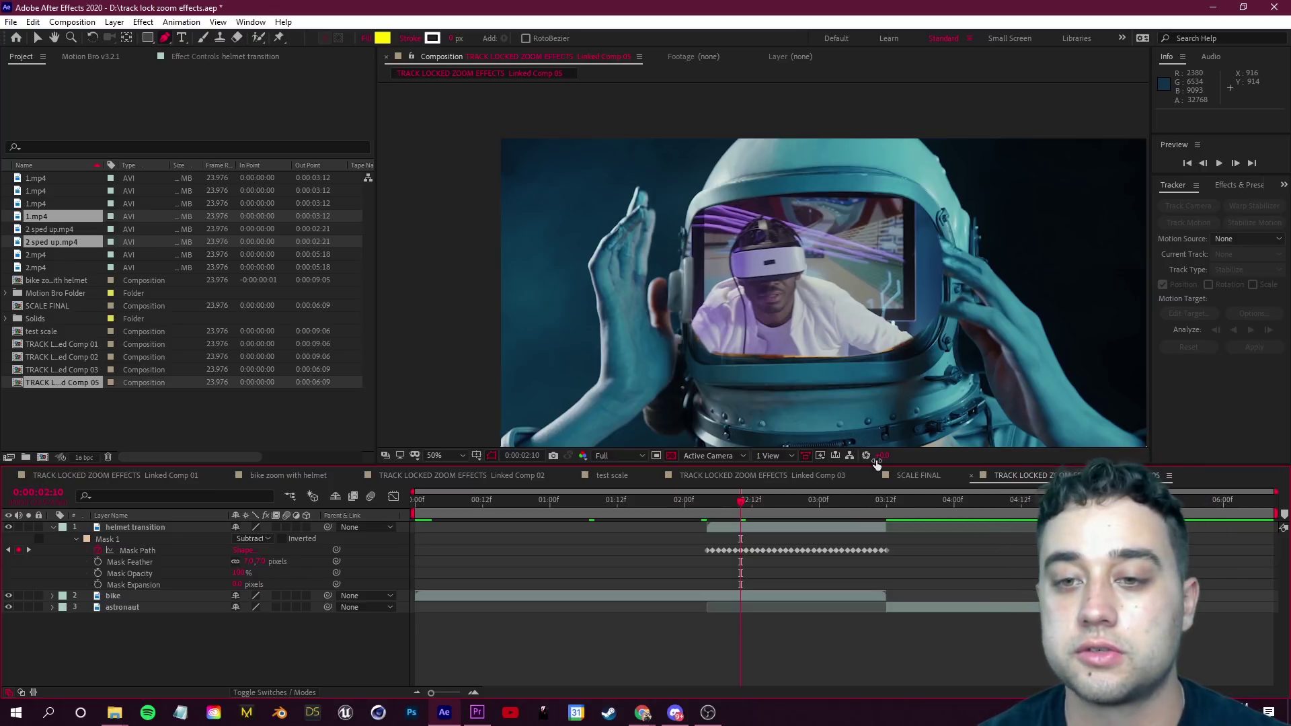
# Step: Keyframe Mask 1's expansion at 0:00:02:04, and increase it at 0:00:03:09 to cover the visor's lower edge
pyautogui.scroll(4, 906, 427)
pyautogui.scroll(-2, 906, 428)
pyautogui.scroll(1, 1005, 390)
pyautogui.moveTo(1004, 386); pyautogui.dragTo(865, 288)
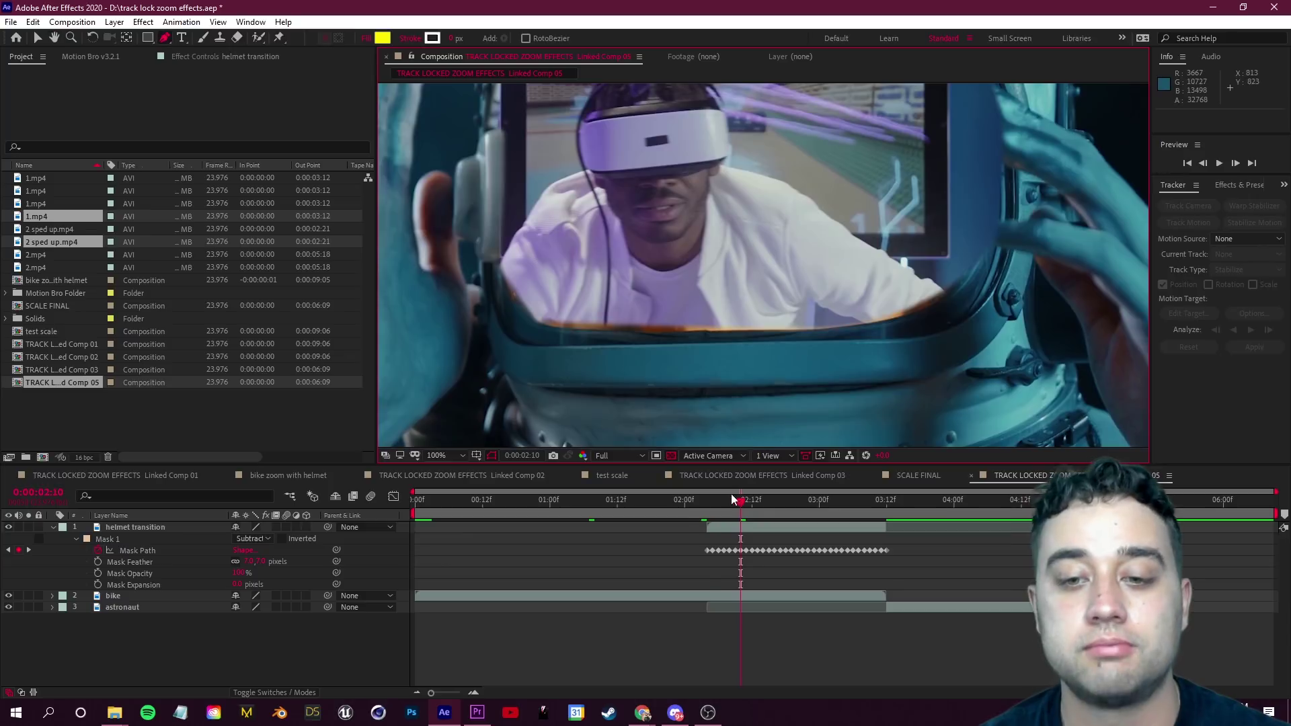
pyautogui.moveTo(738, 501); pyautogui.dragTo(707, 500)
pyautogui.moveTo(236, 585); pyautogui.dragTo(242, 584)
pyautogui.scroll(-2, 622, 326)
pyautogui.scroll(2, 623, 326)
pyautogui.click(98, 584)
pyautogui.moveTo(711, 504); pyautogui.dragTo(871, 523)
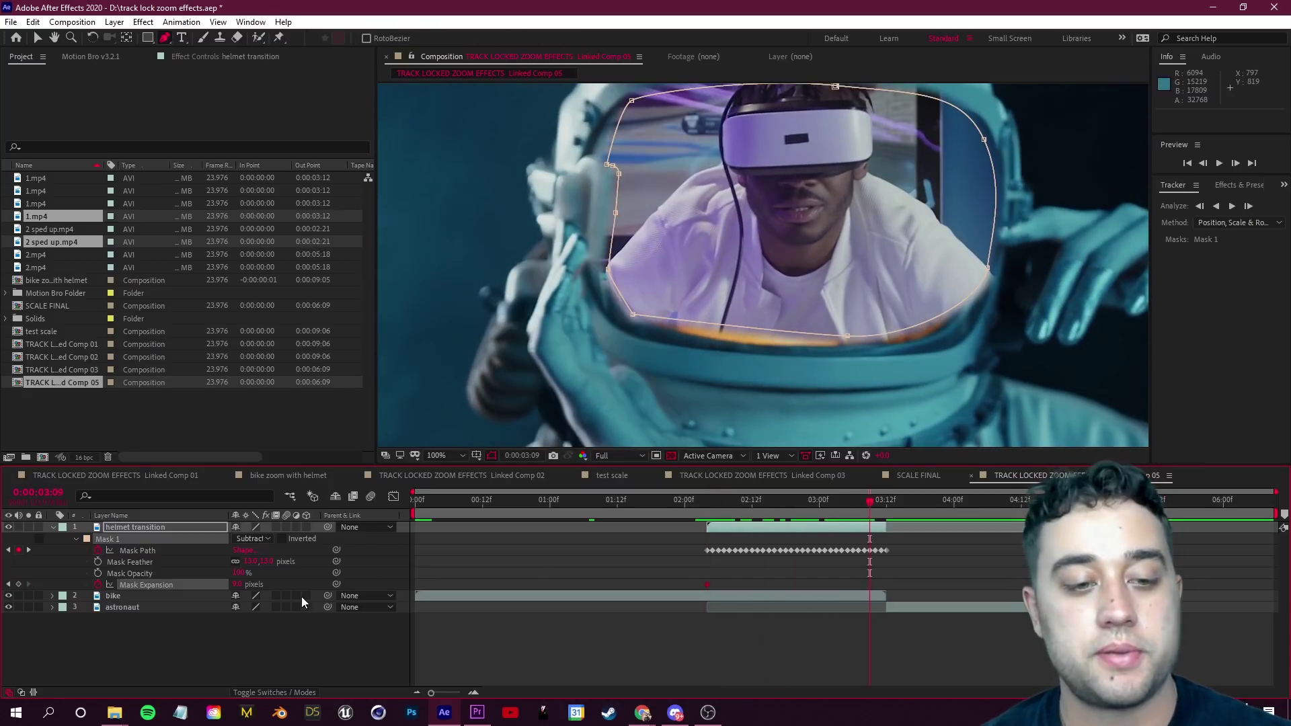
pyautogui.moveTo(237, 584); pyautogui.dragTo(255, 584)
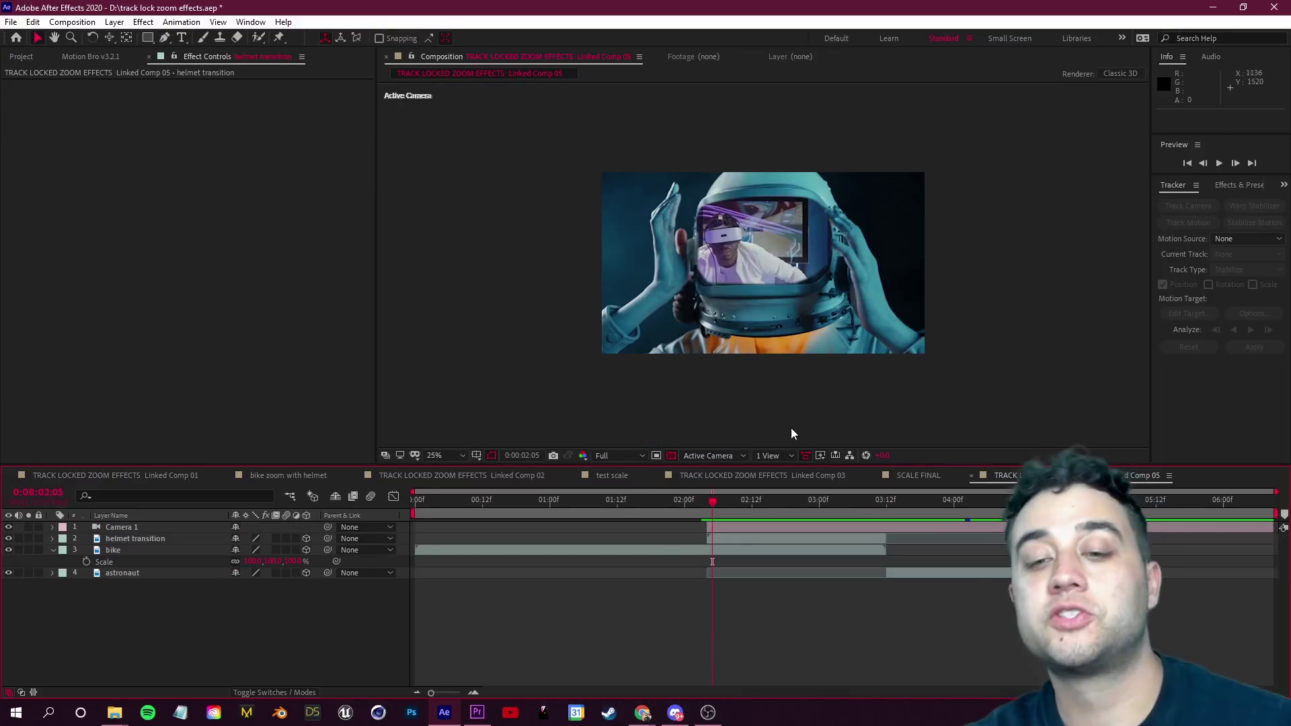
# Step: At 0:00:02:04, scale up the helmet transition layer and set its anchor point Y to about 436 until bike fills the frame
pyautogui.moveTo(713, 501); pyautogui.dragTo(763, 506)
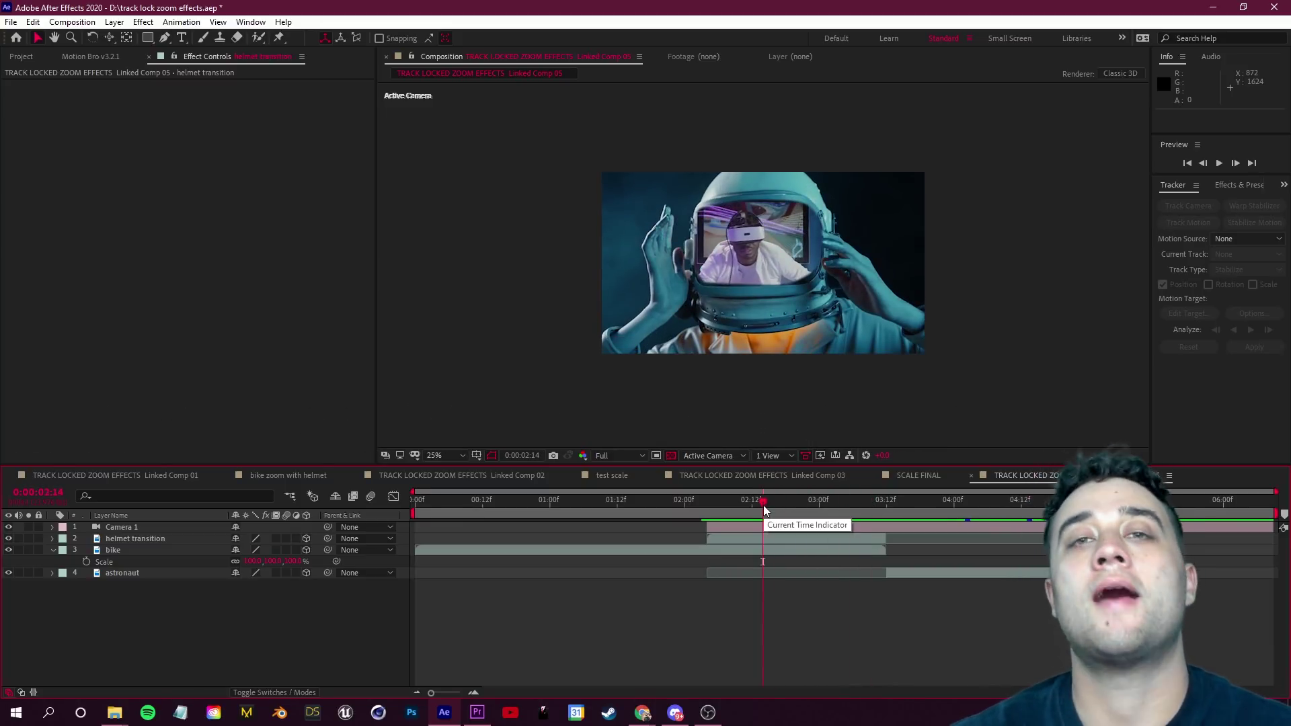
pyautogui.moveTo(753, 506); pyautogui.dragTo(708, 532)
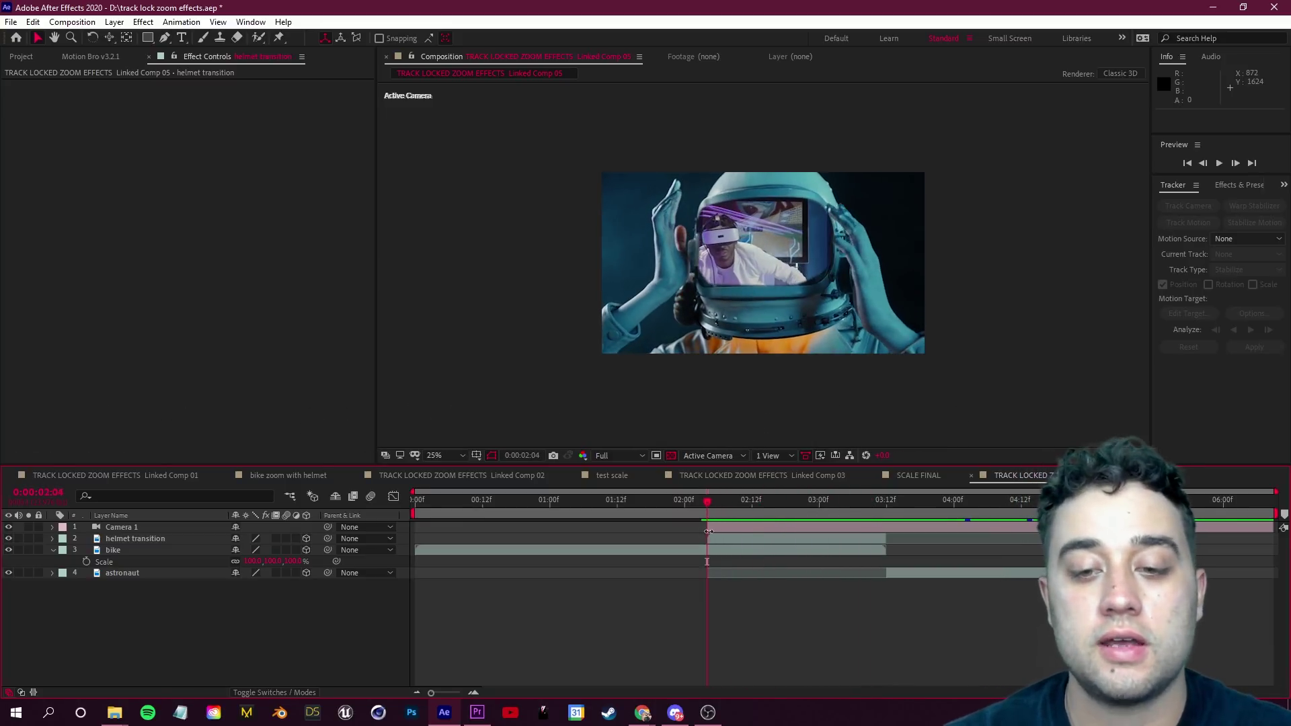
pyautogui.click(140, 538)
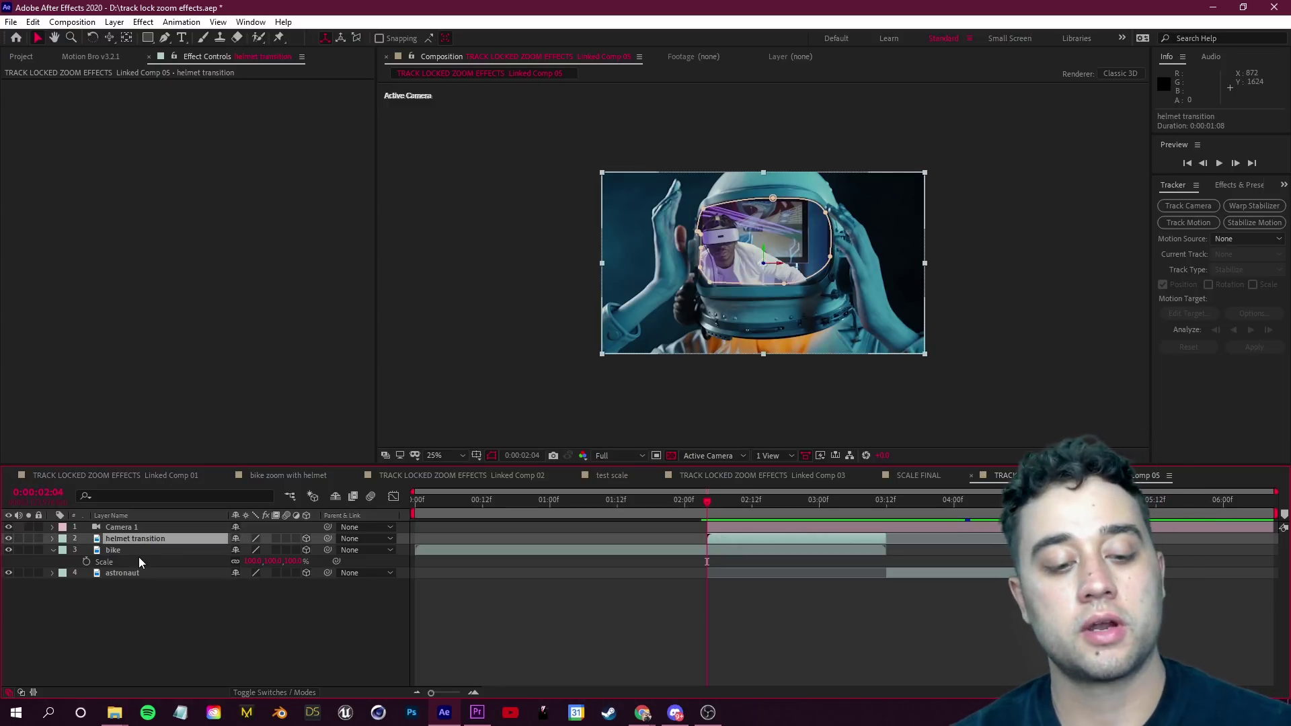
pyautogui.click(51, 538)
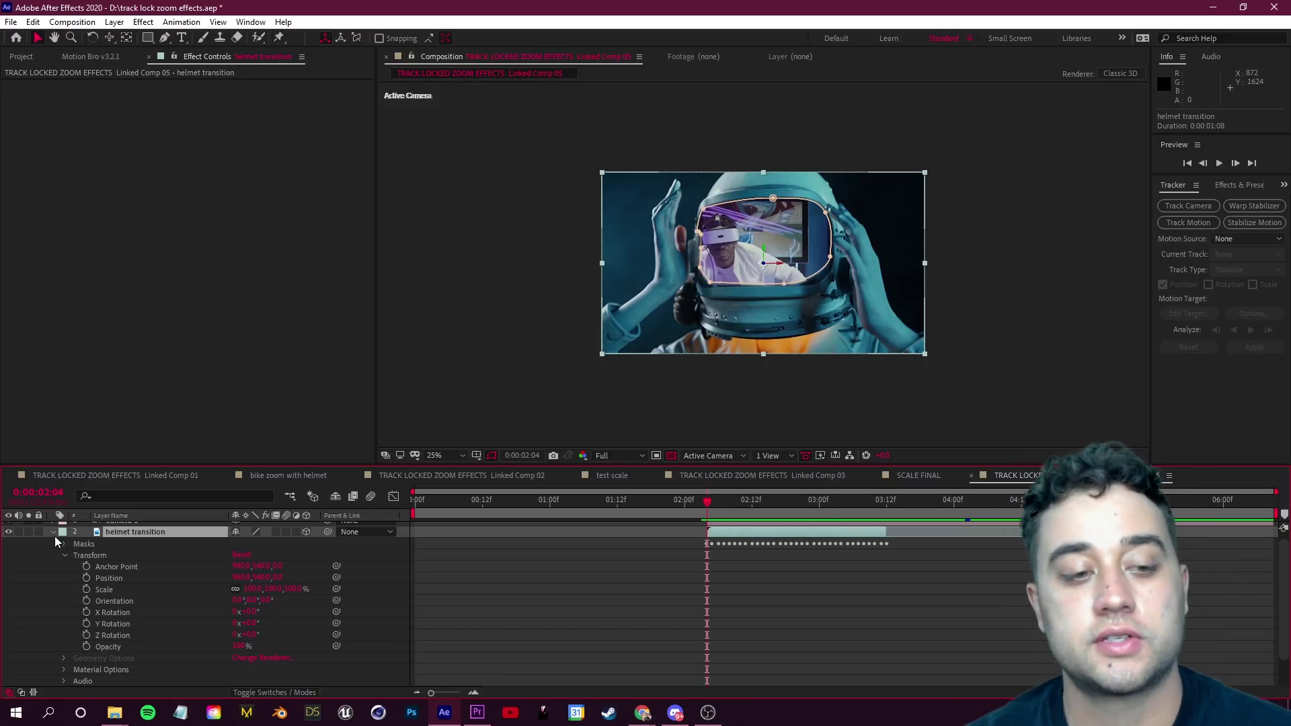
pyautogui.click(114, 567)
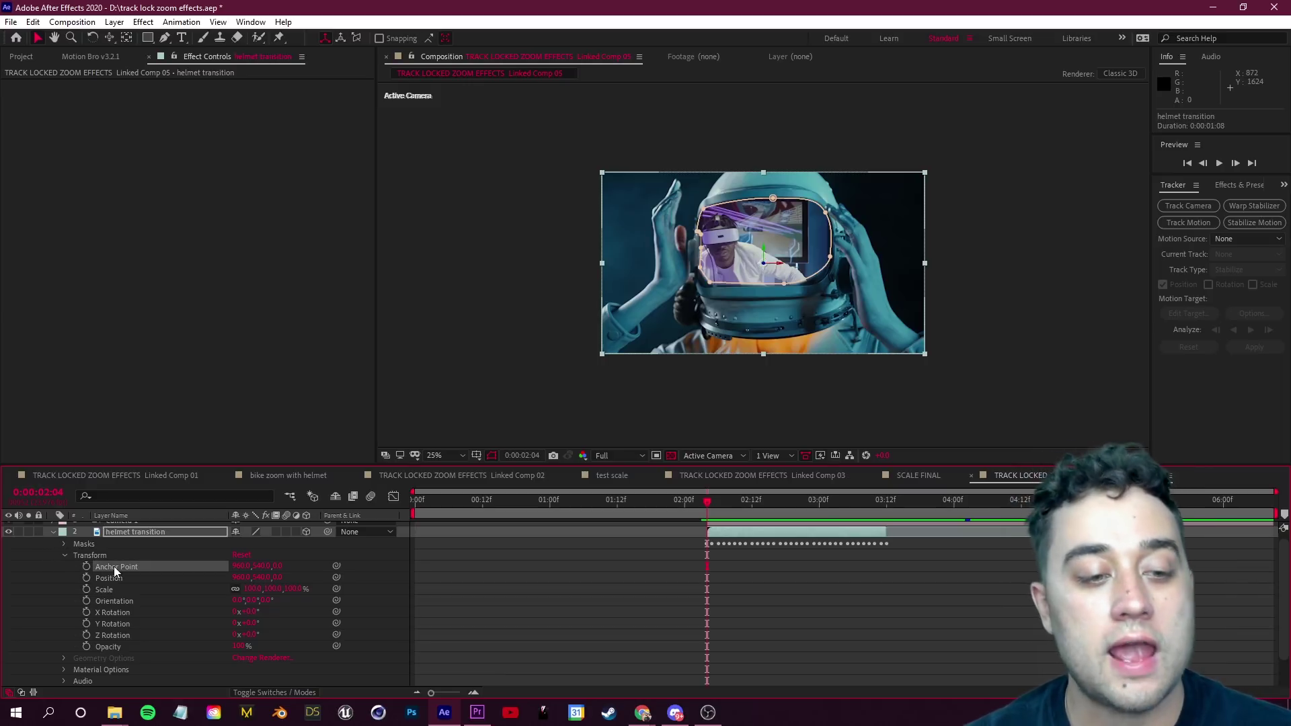
pyautogui.click(107, 590)
pyautogui.moveTo(276, 589); pyautogui.dragTo(337, 593)
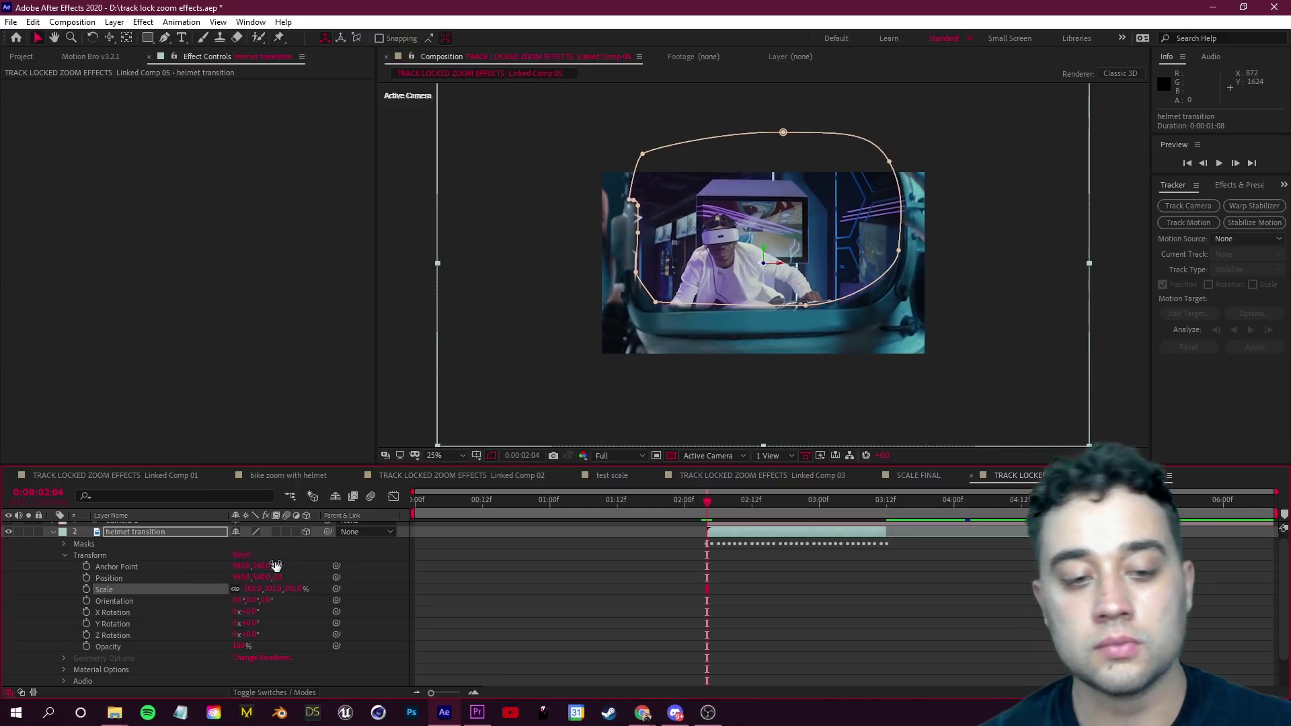
pyautogui.moveTo(261, 568); pyautogui.dragTo(173, 600)
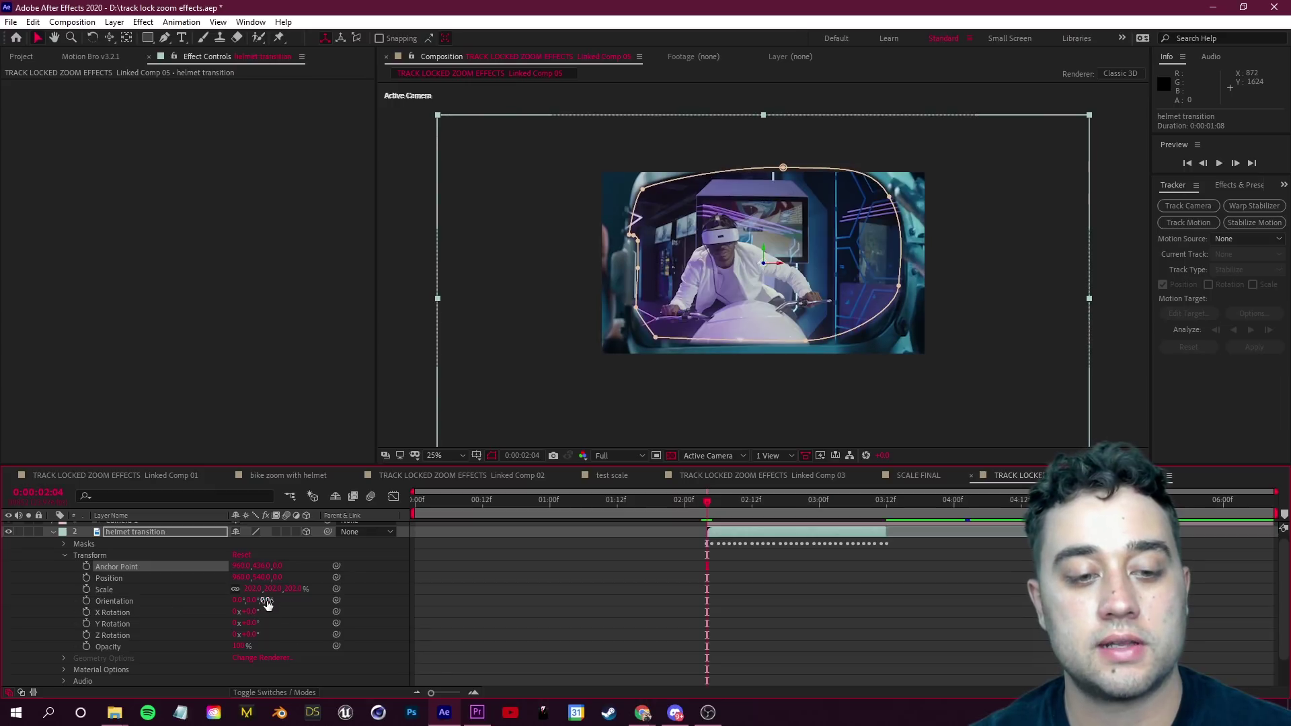
pyautogui.moveTo(269, 591); pyautogui.dragTo(330, 592)
pyautogui.scroll(1, 728, 539)
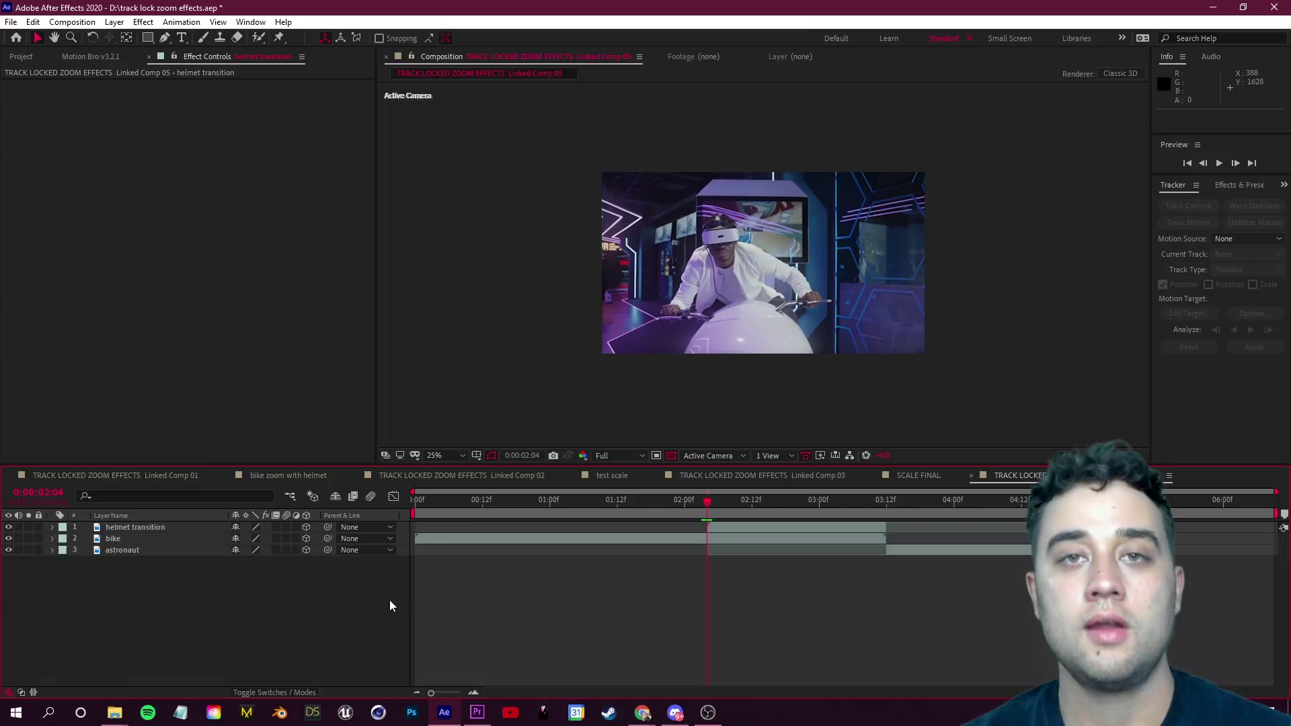
# Step: Add a two-node camera named Camera 1 with the 35mm preset to the composition
pyautogui.rightClick(174, 602)
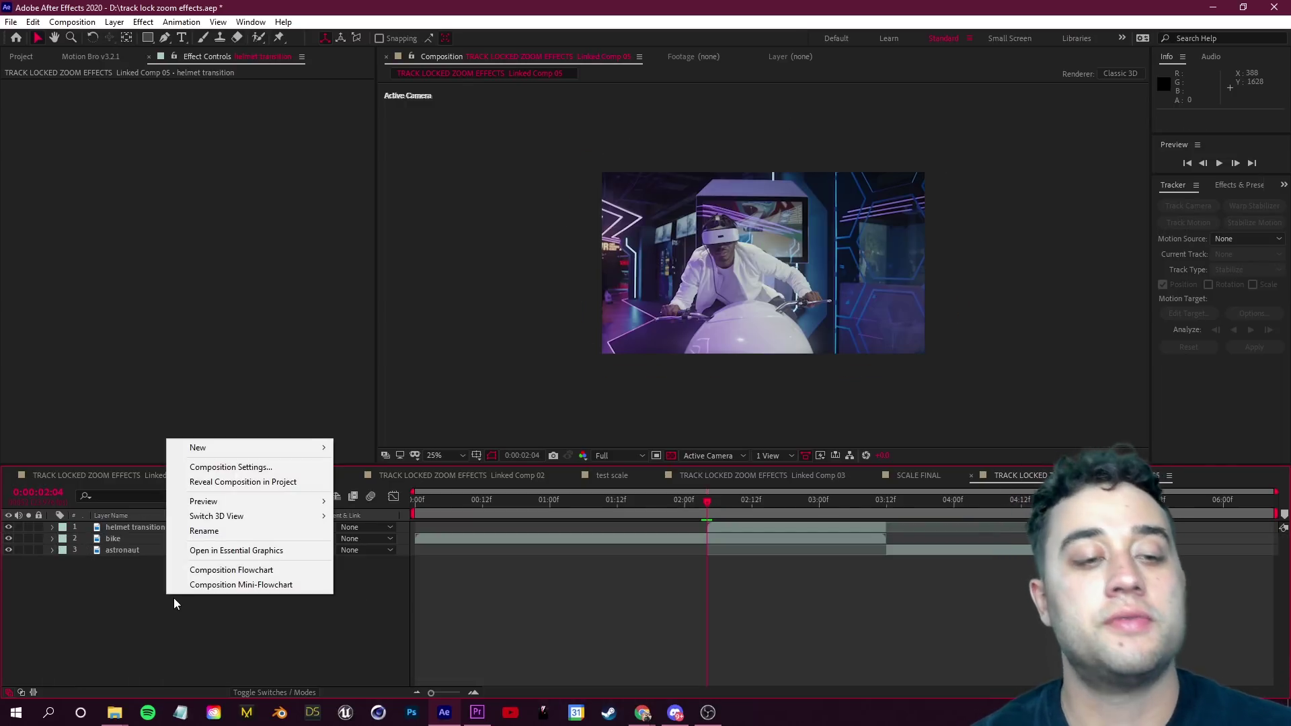
pyautogui.moveTo(200, 451)
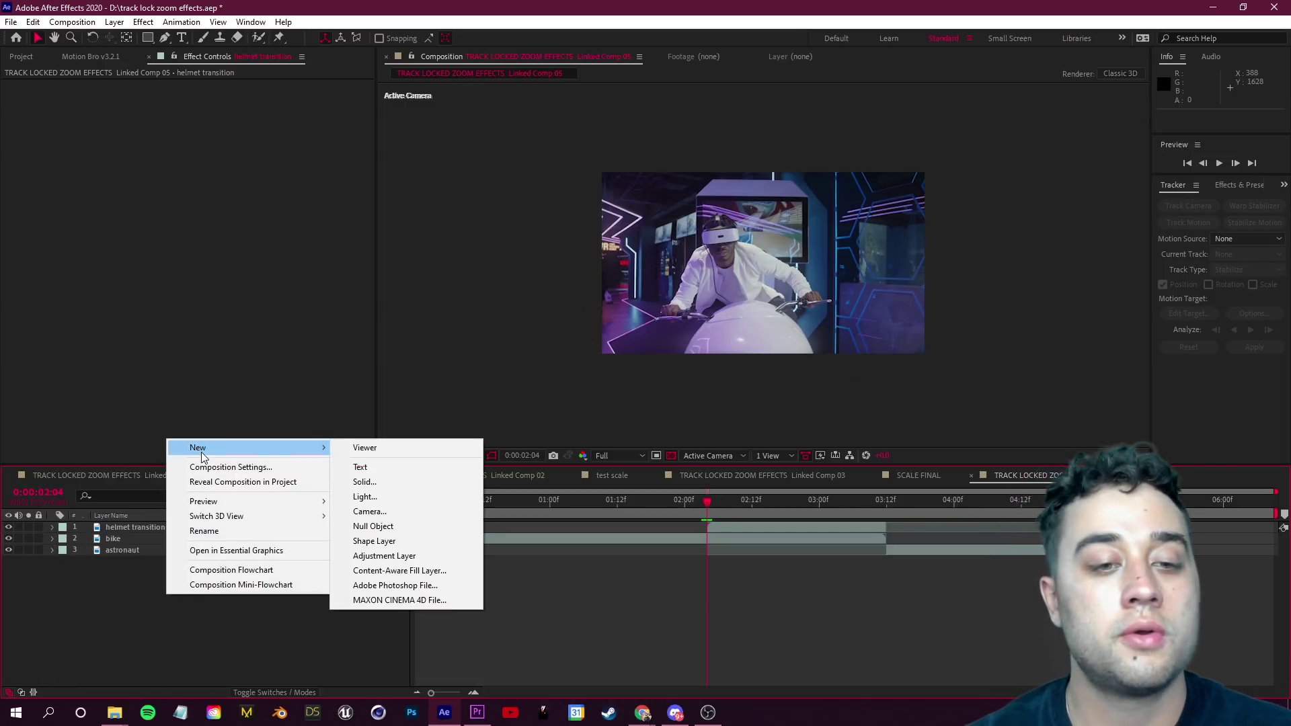
pyautogui.click(405, 511)
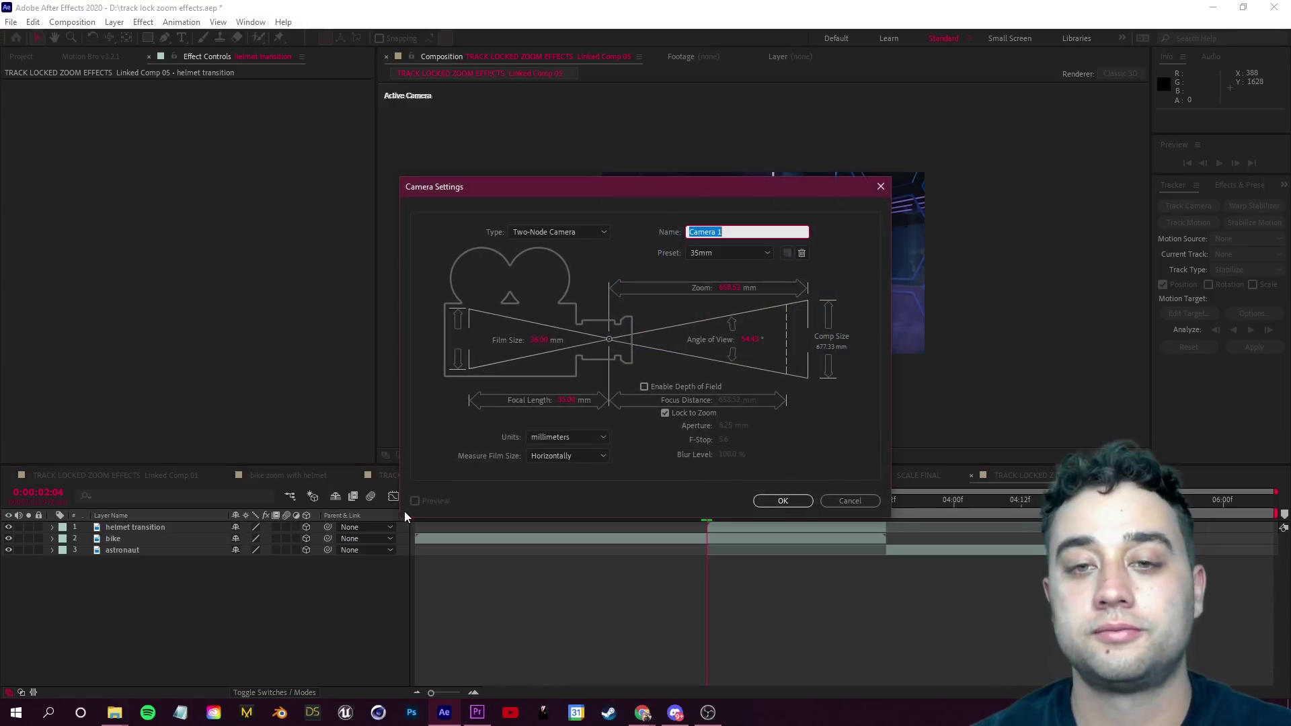
pyautogui.click(784, 501)
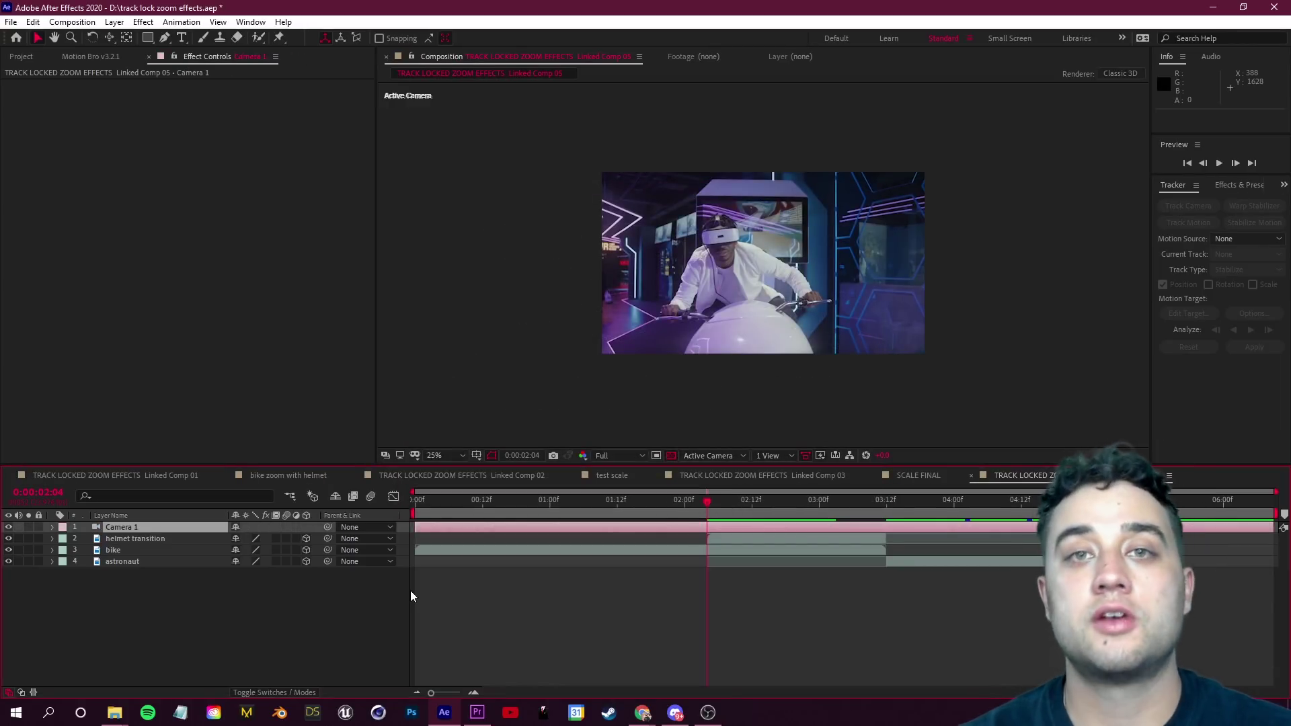
pyautogui.click(270, 691)
pyautogui.click(268, 691)
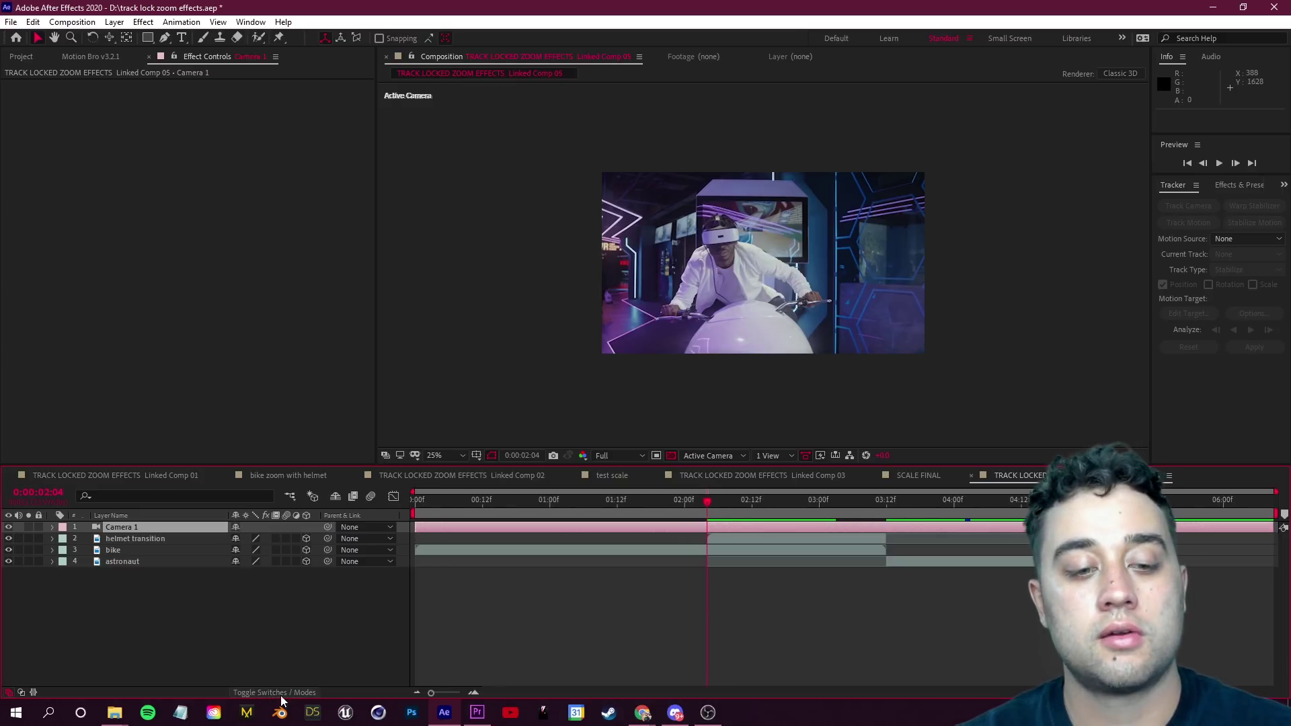
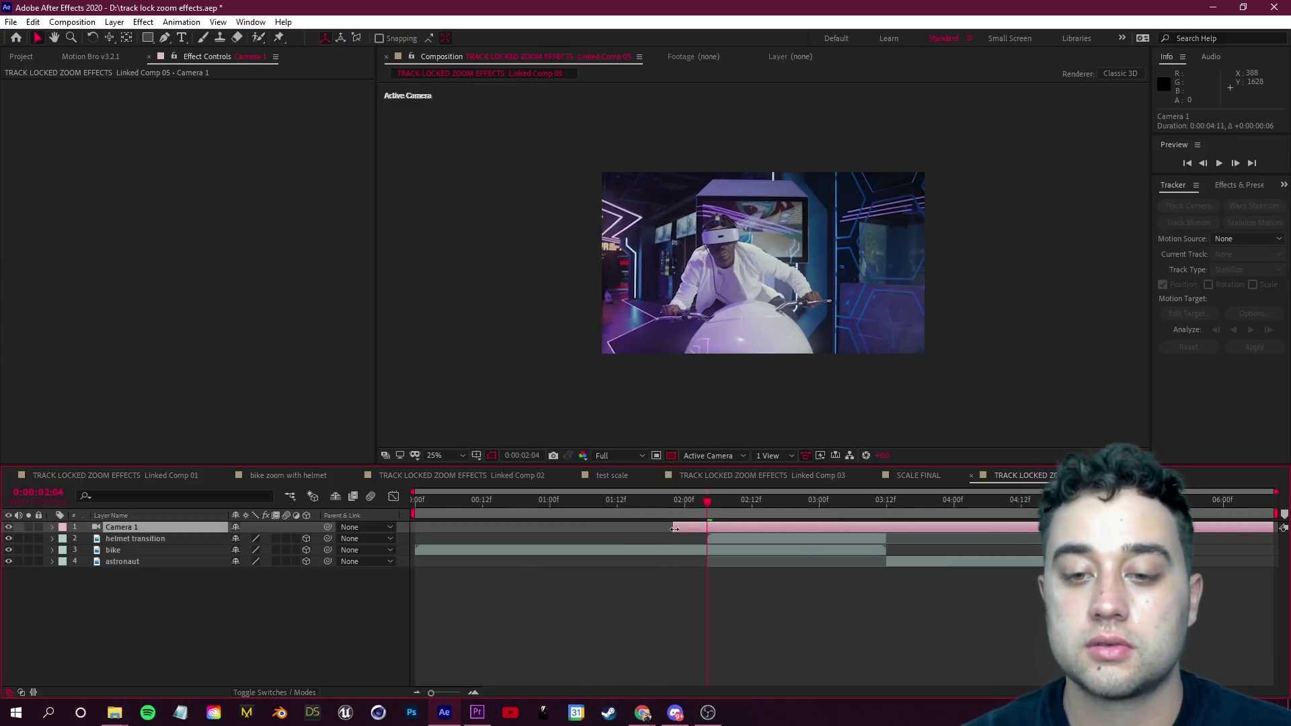
# Step: Keyframe all of Camera 1's transform properties at 0:00:02:04, from Point of Interest through Z Rotation
pyautogui.click(51, 528)
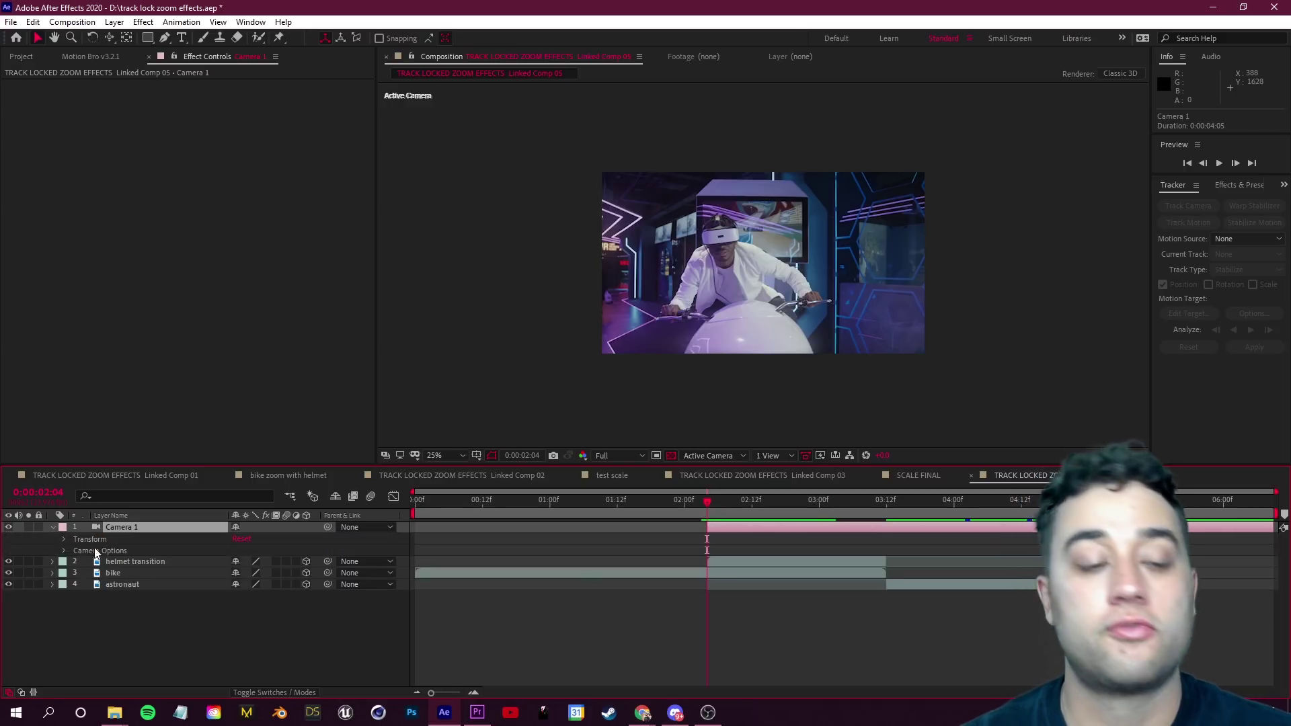
pyautogui.click(63, 540)
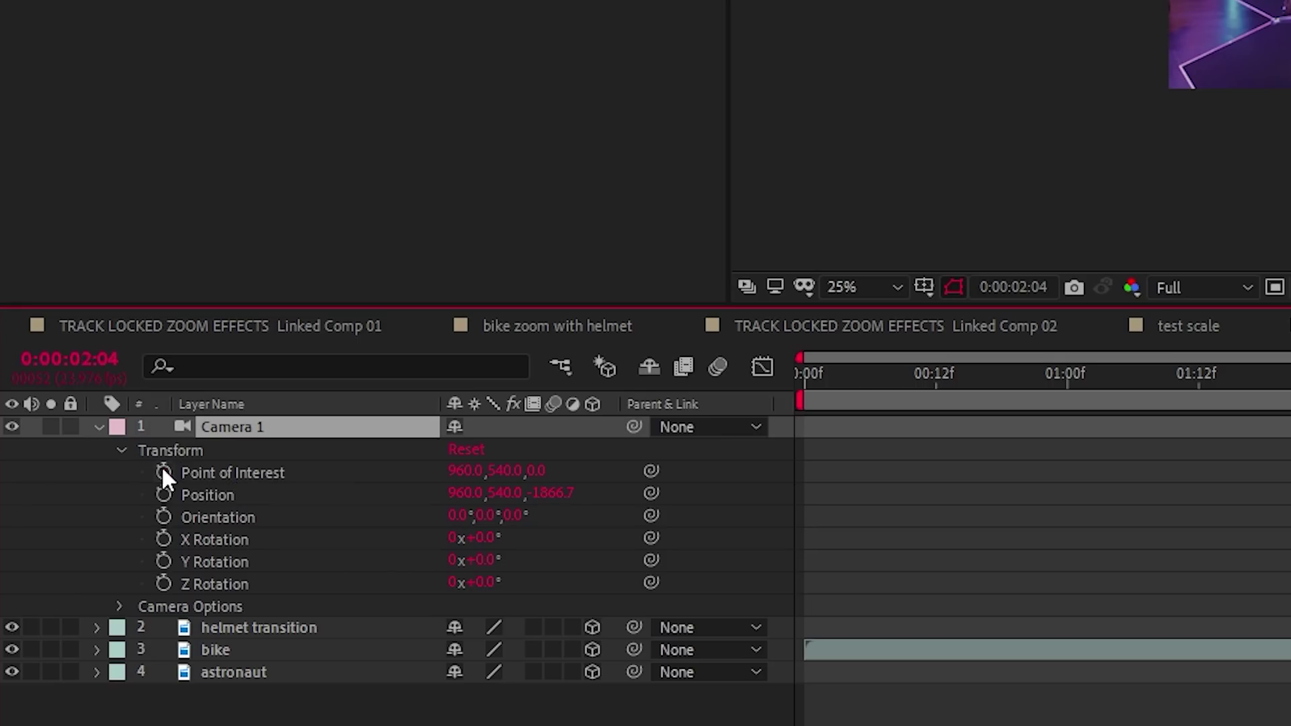
pyautogui.moveTo(86, 550); pyautogui.dragTo(78, 600)
pyautogui.click(163, 583)
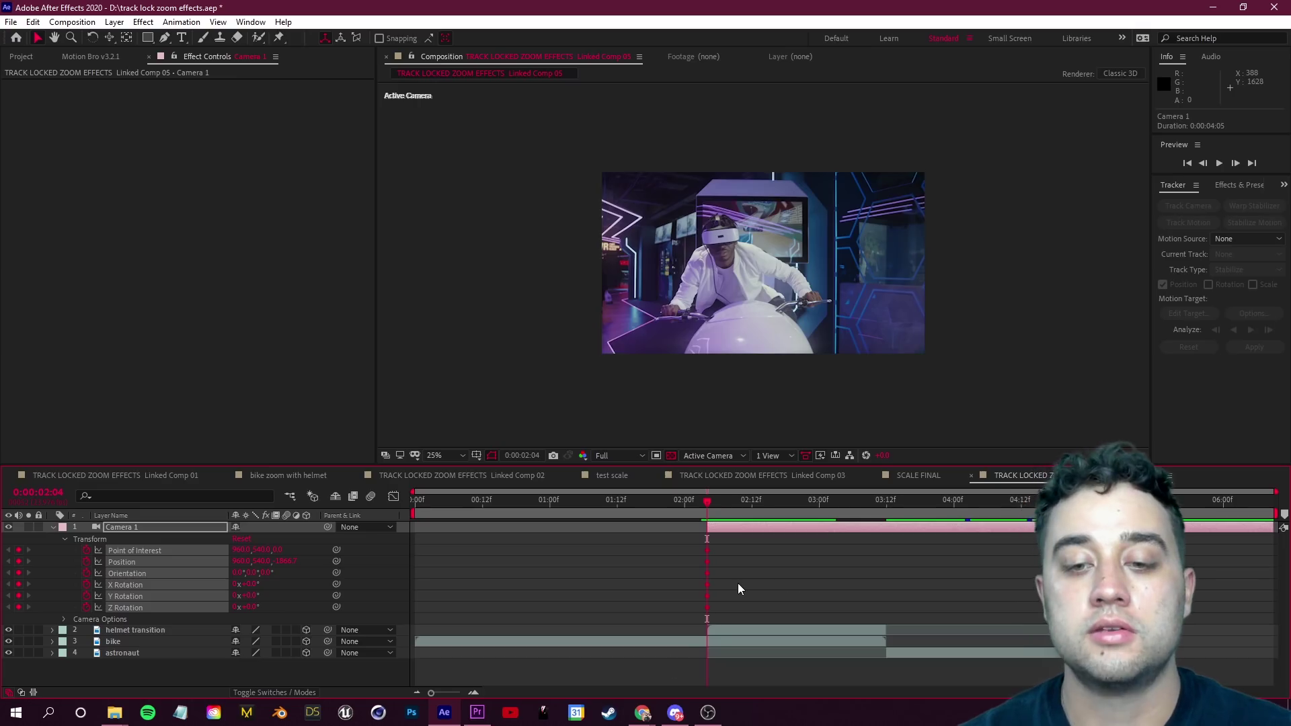
pyautogui.press(';')
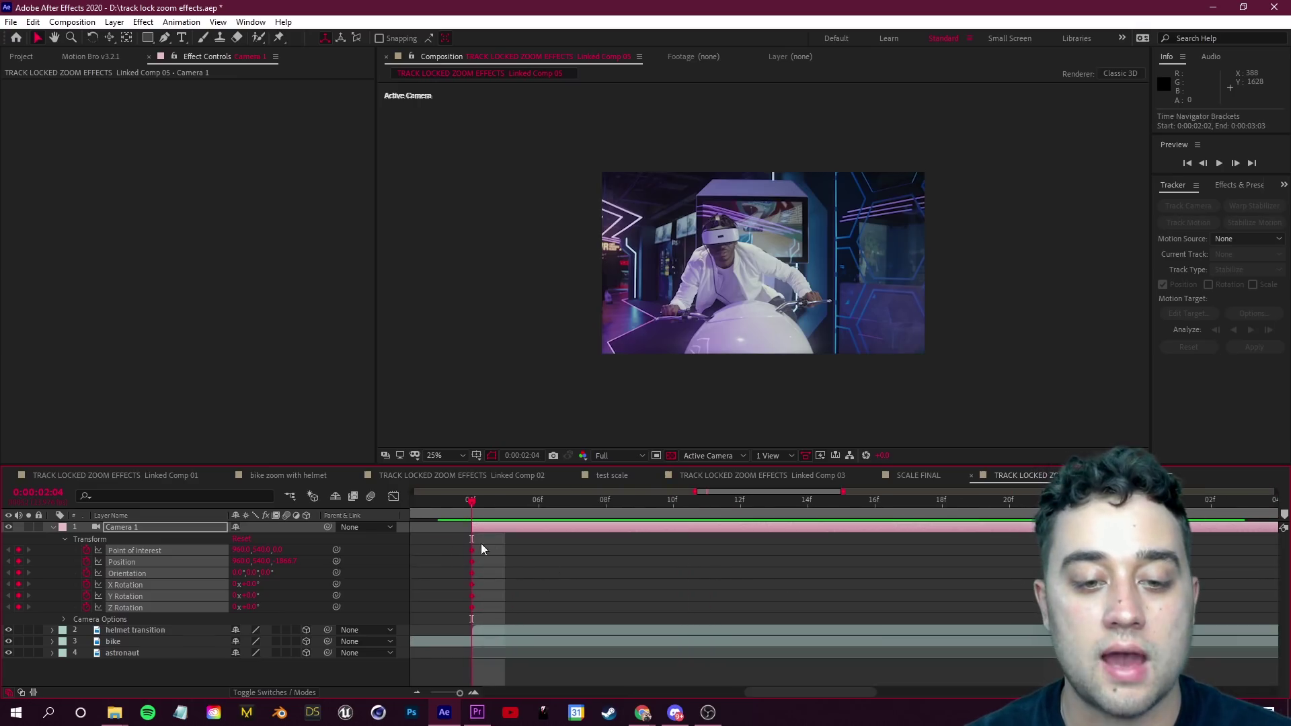
pyautogui.click(538, 504)
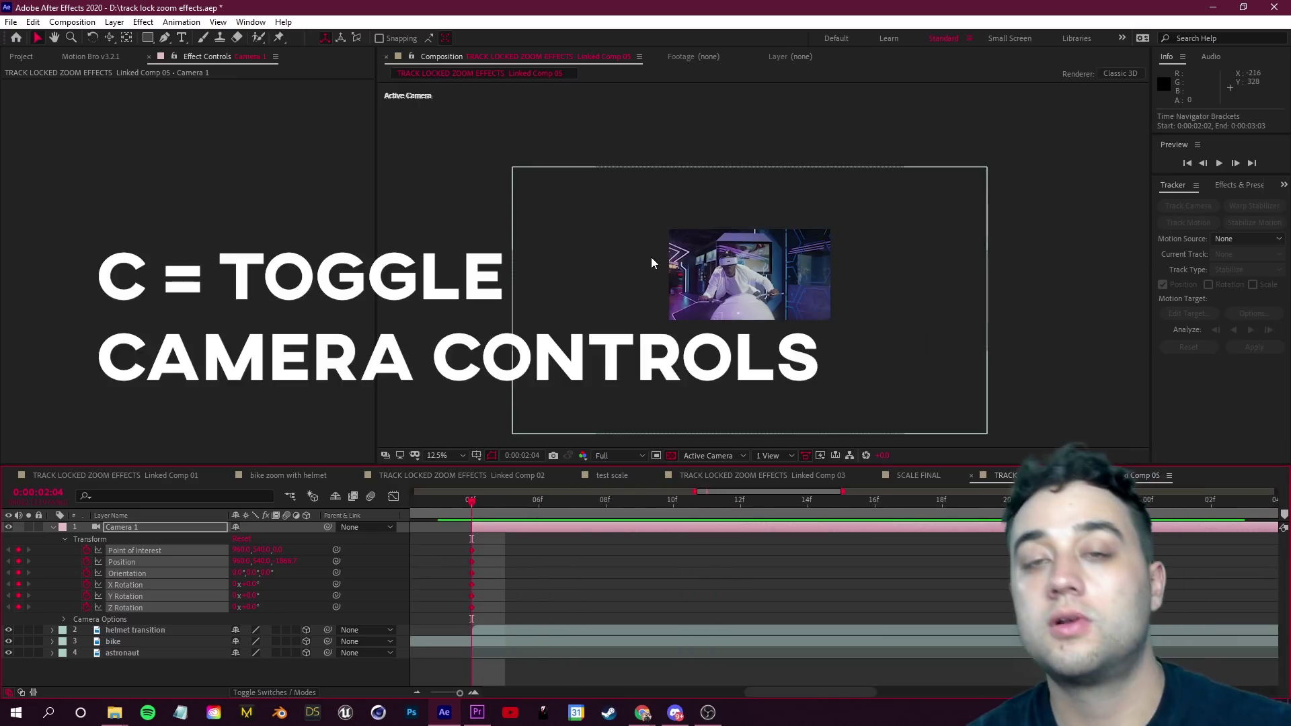
pyautogui.press('c')
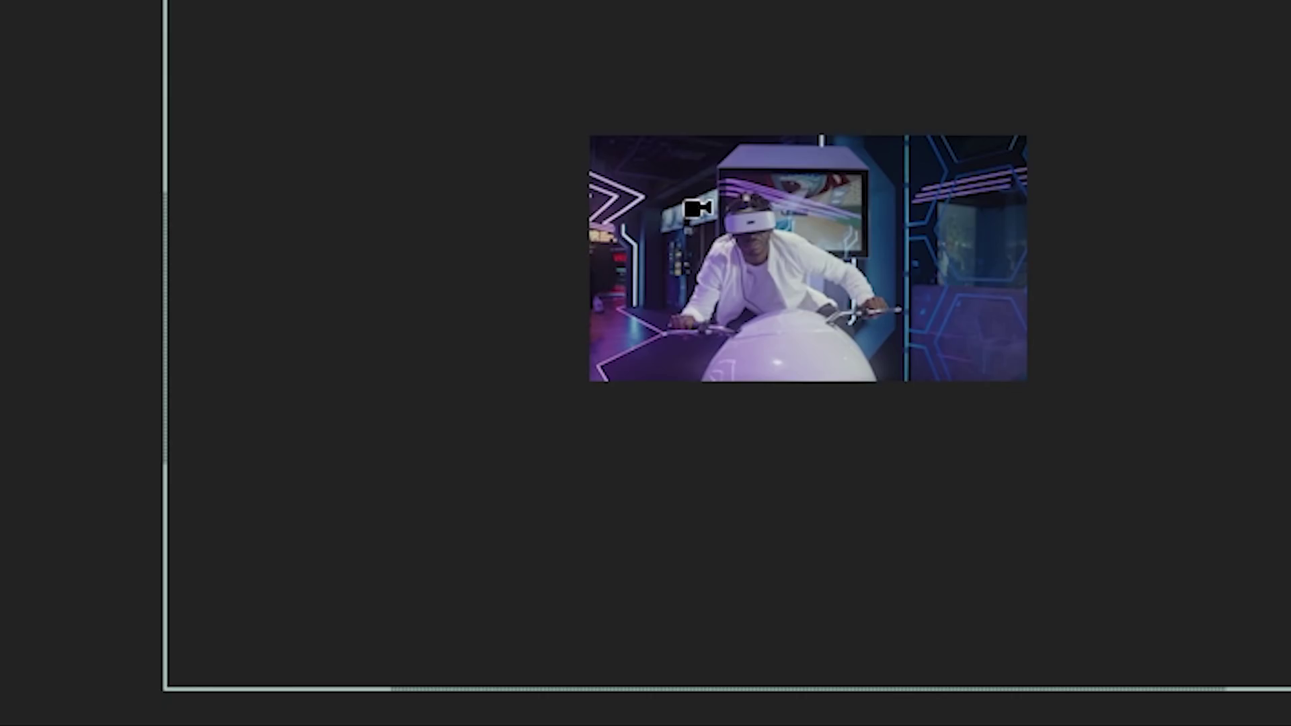
pyautogui.moveTo(759, 214); pyautogui.dragTo(706, 200)
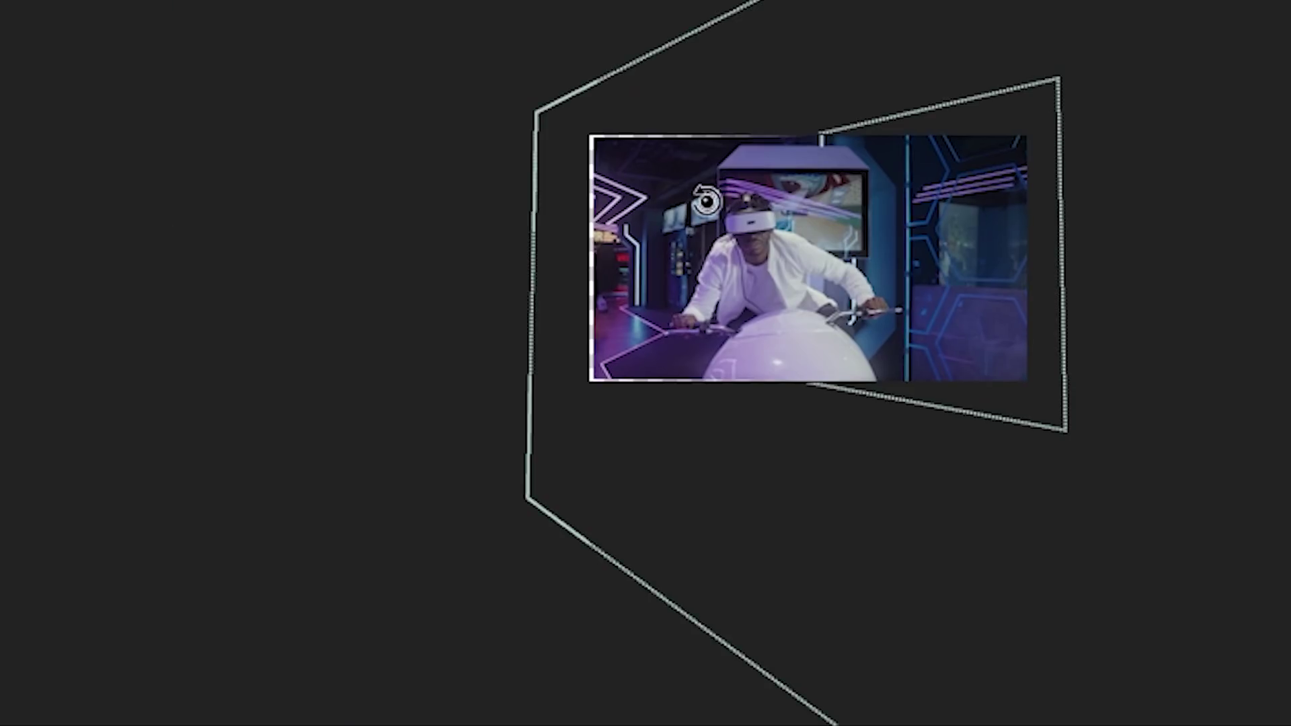
pyautogui.moveTo(812, 213); pyautogui.dragTo(964, 344)
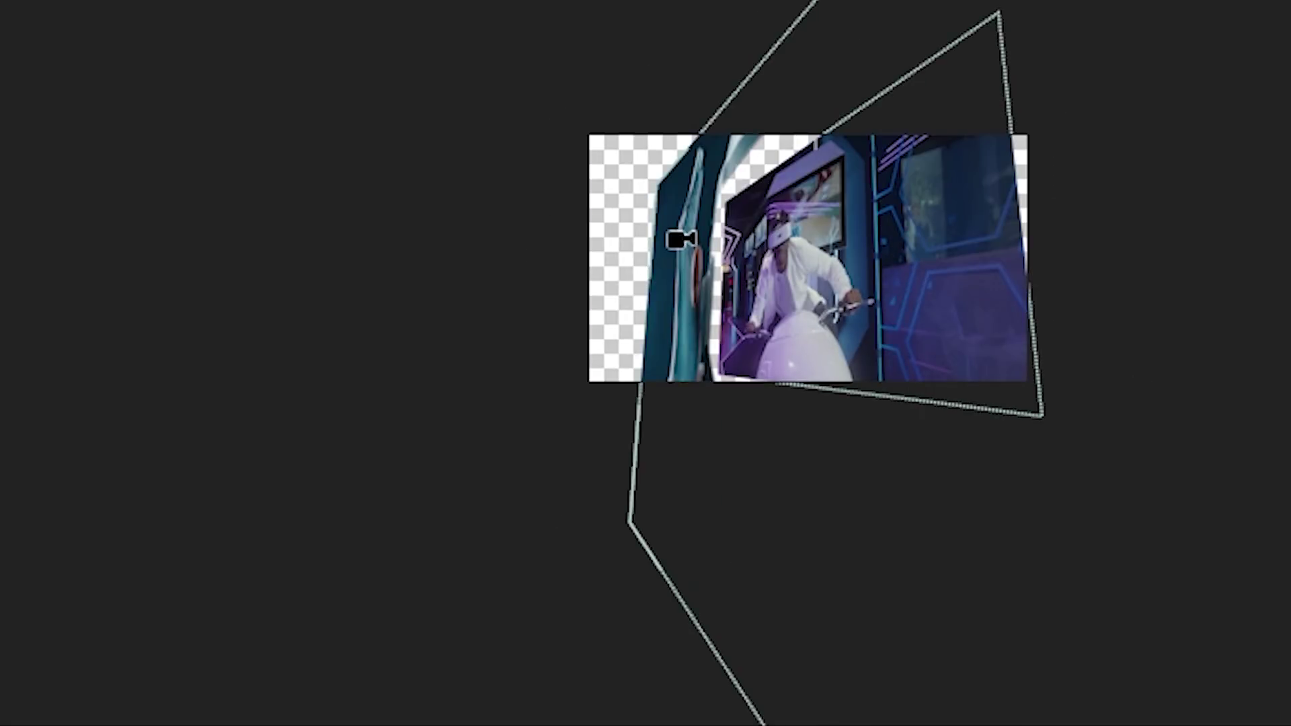
pyautogui.hotkey('ctrl', 'z')
pyautogui.moveTo(752, 212); pyautogui.dragTo(849, 323)
pyautogui.hotkey('ctrl', 'z')
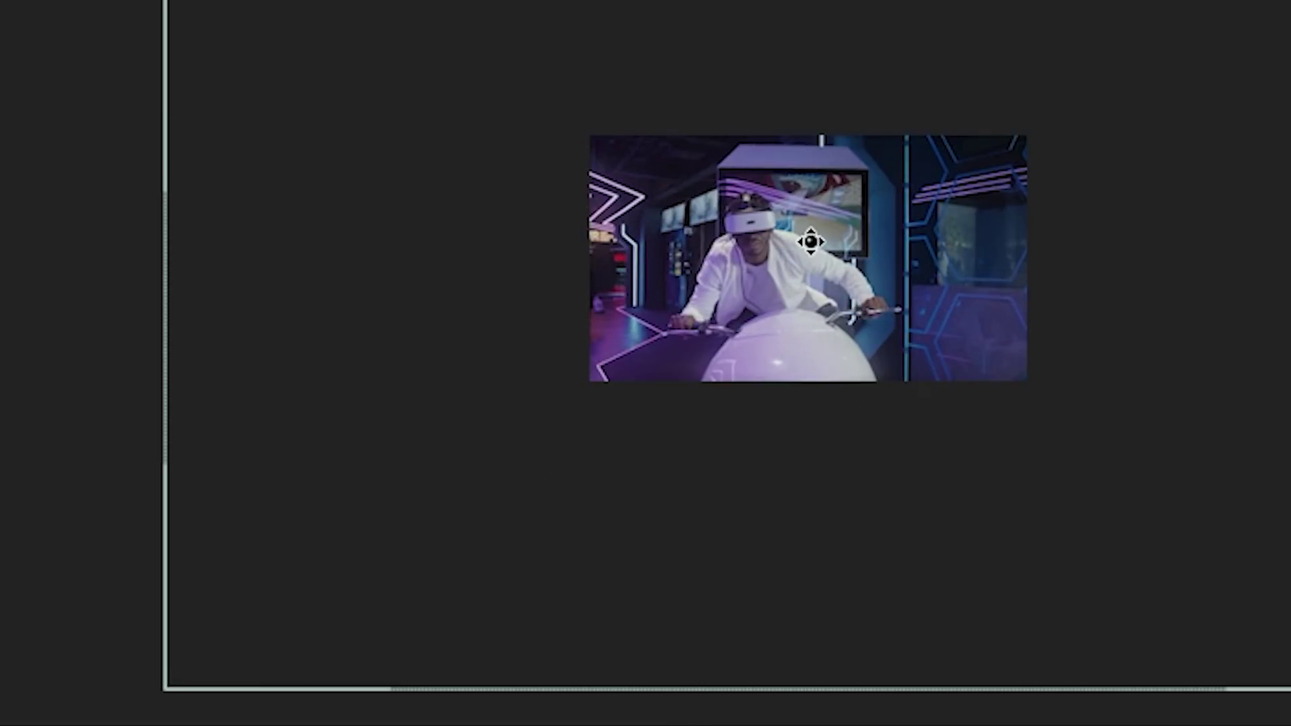
pyautogui.moveTo(803, 262); pyautogui.dragTo(879, 306)
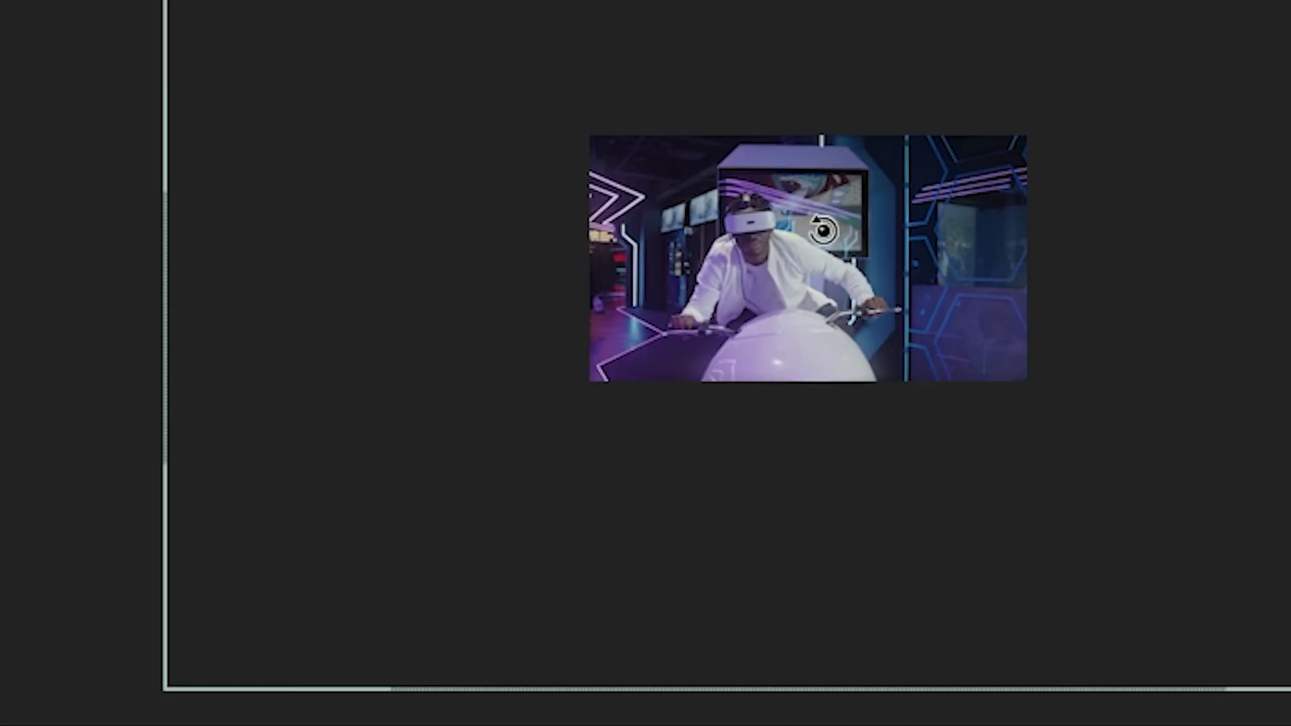
pyautogui.moveTo(822, 227)
pyautogui.mouseDown()
pyautogui.moveTo(781, 213)
pyautogui.moveTo(772, 231)
pyautogui.moveTo(781, 216)
pyautogui.moveTo(826, 215)
pyautogui.mouseUp()
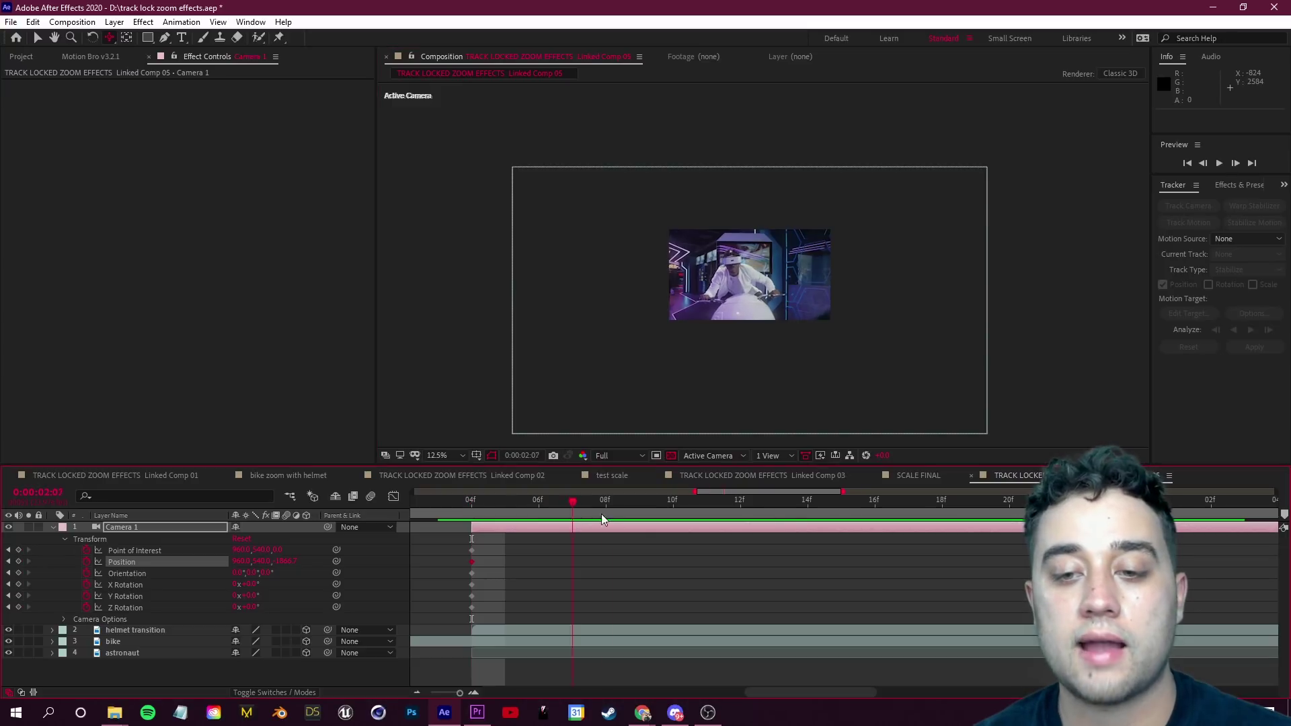
# Step: At 0:00:02:16, dolly and pan Camera 1 back to position 939.7, 844.2, -5340.5 so the helmet is framed, and preview the move
pyautogui.moveTo(849, 529); pyautogui.dragTo(873, 524)
pyautogui.press('c')
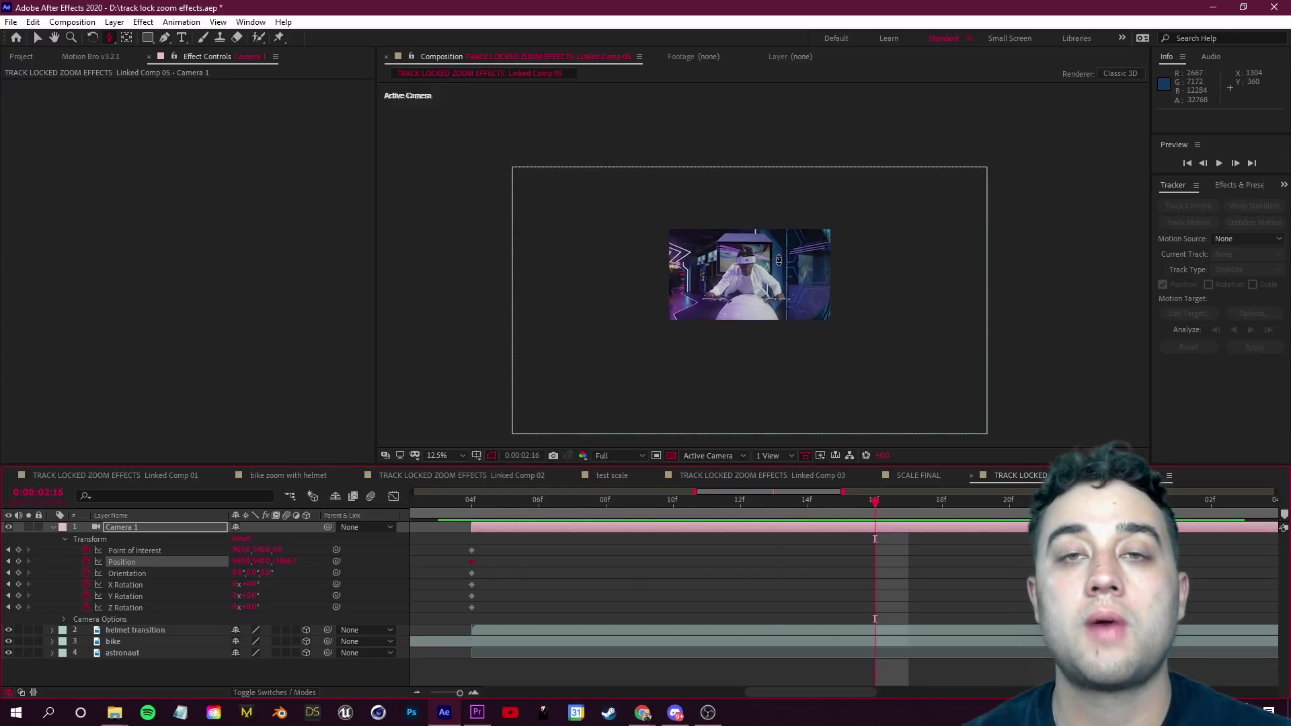
pyautogui.moveTo(760, 256); pyautogui.dragTo(761, 319)
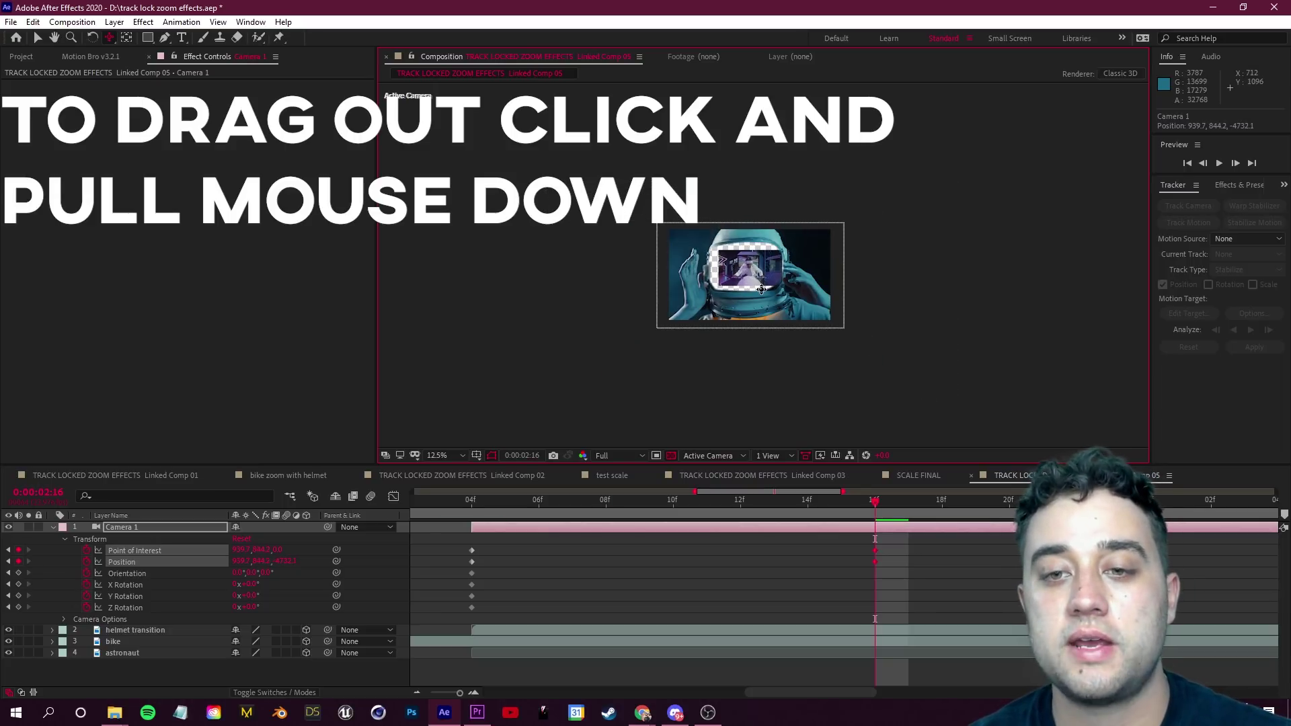
pyautogui.scroll(1, 782, 299)
pyautogui.moveTo(763, 290); pyautogui.dragTo(762, 308)
pyautogui.press('space')
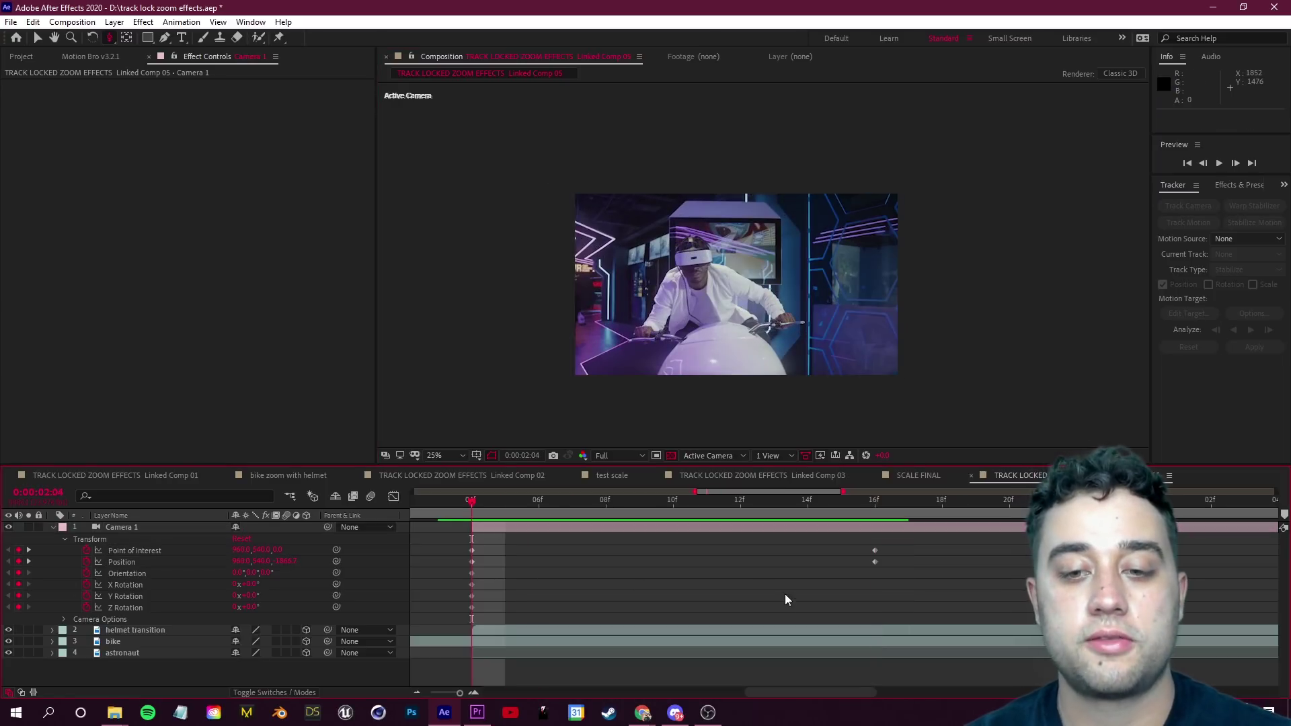
pyautogui.press('space')
# Step: Slow the camera pull-out by moving the end keyframes of Point of Interest and Position to 0:00:03:11, and preview it
pyautogui.moveTo(1075, 500); pyautogui.dragTo(471, 558)
pyautogui.press(';')
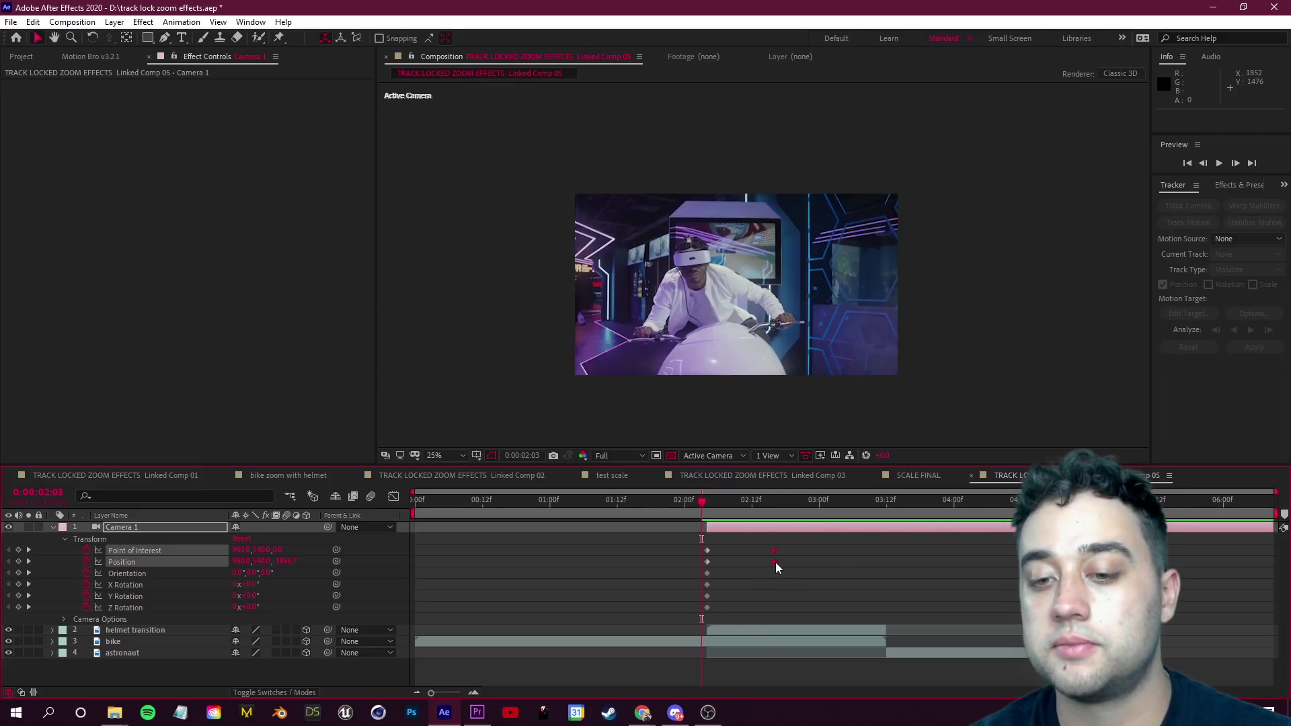
pyautogui.moveTo(776, 562); pyautogui.dragTo(808, 561)
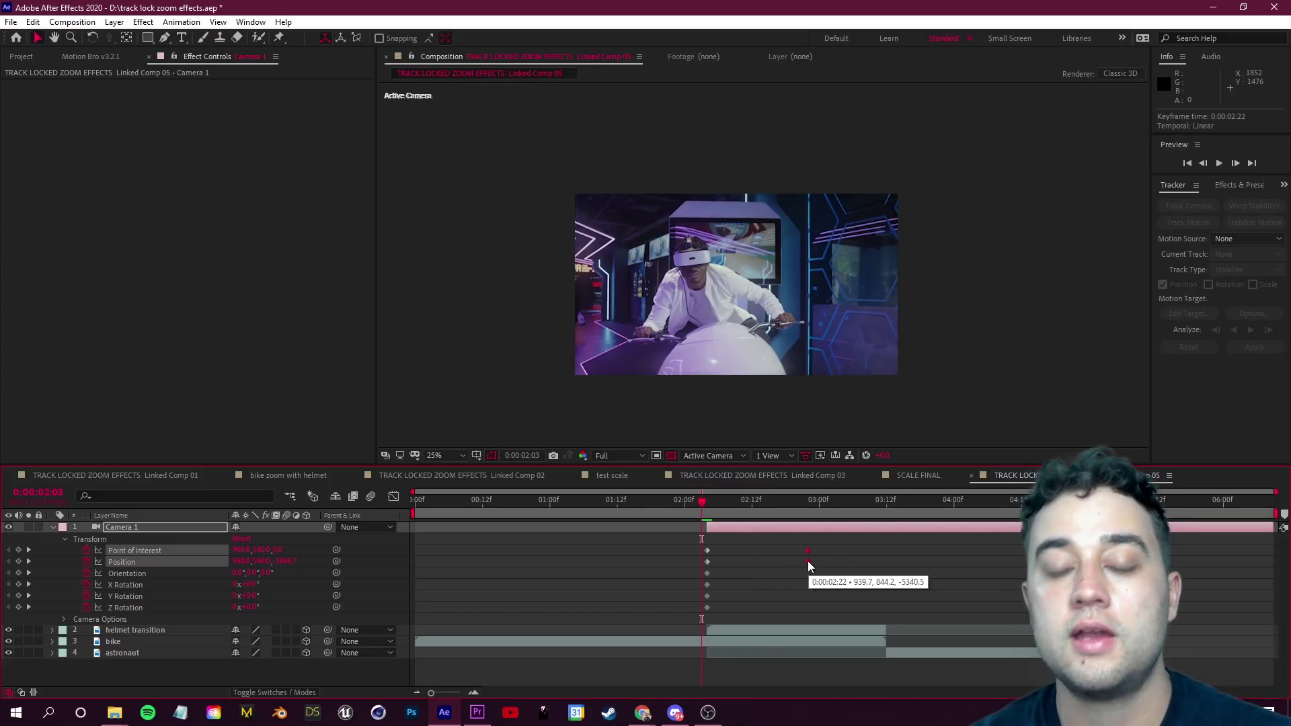
pyautogui.click(923, 590)
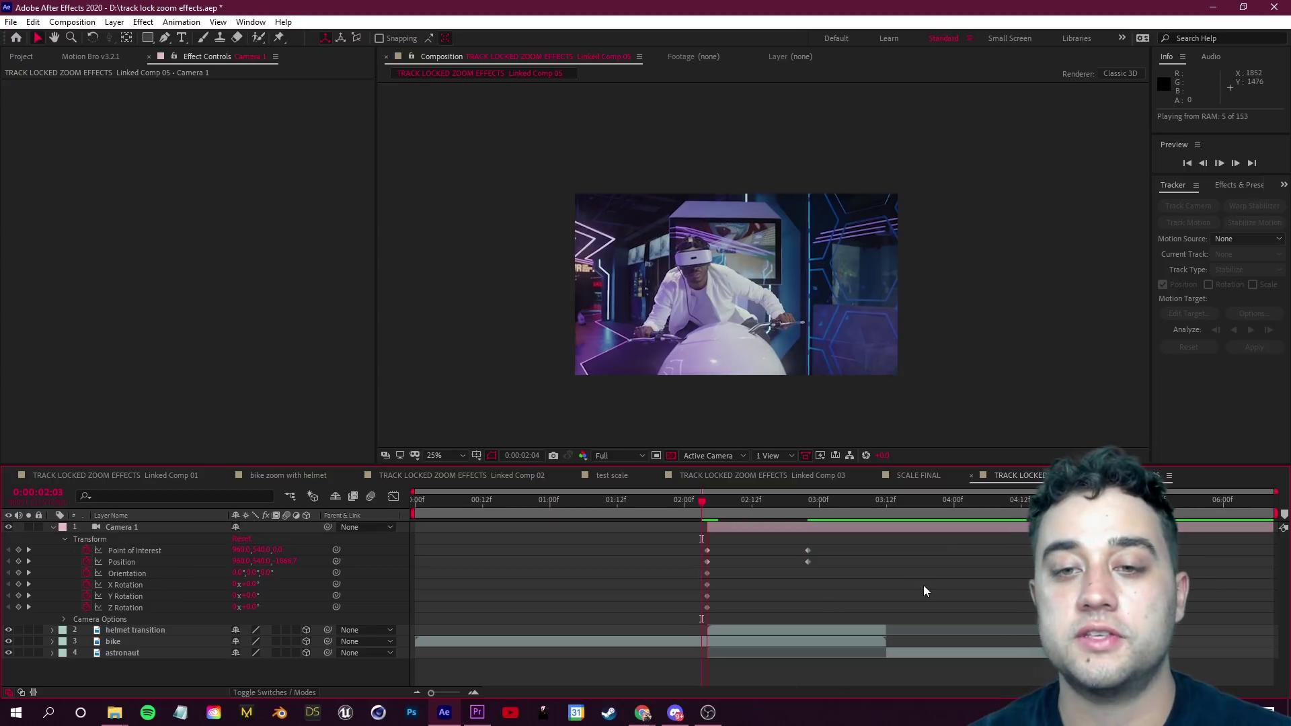
pyautogui.press('space')
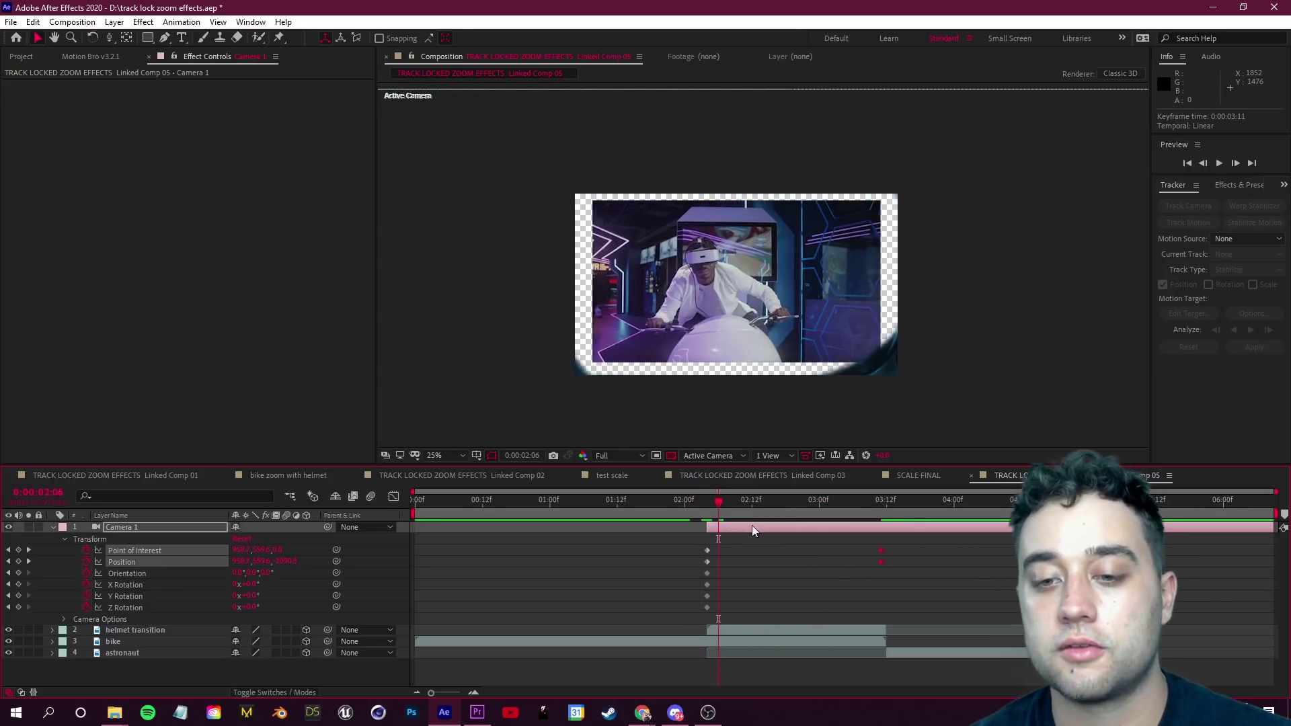
pyautogui.click(689, 501)
pyautogui.press('space')
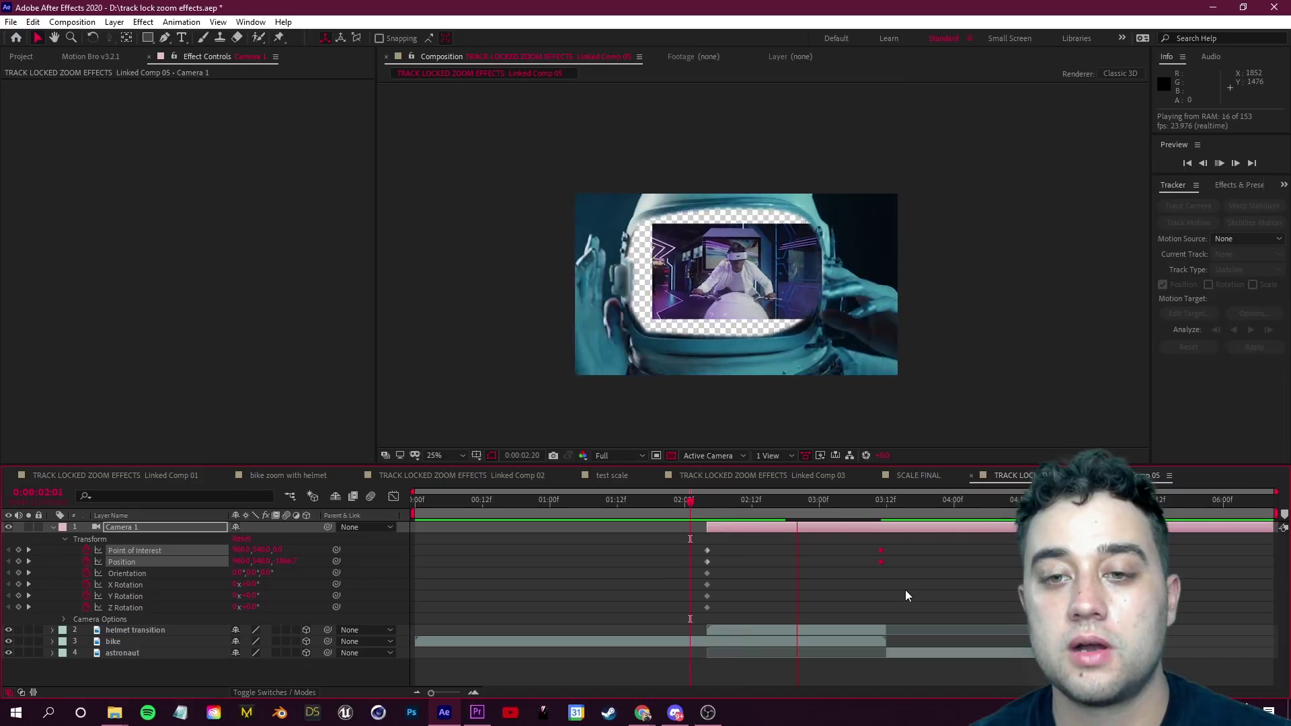
pyautogui.press('space')
# Step: Scale the bike layer up to about 161% so it fills the visor opening, checking the coverage up to 0:00:03:11
pyautogui.moveTo(825, 500); pyautogui.dragTo(791, 534)
pyautogui.scroll(2, 747, 329)
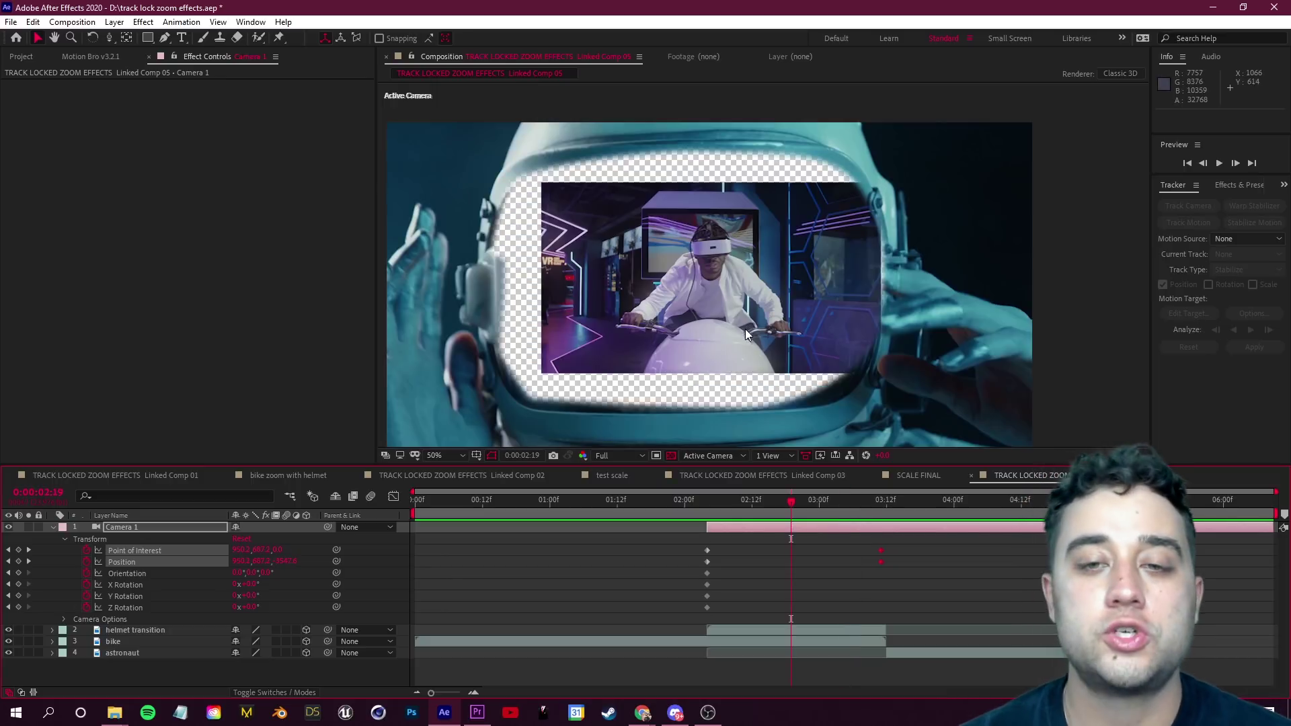
pyautogui.click(671, 456)
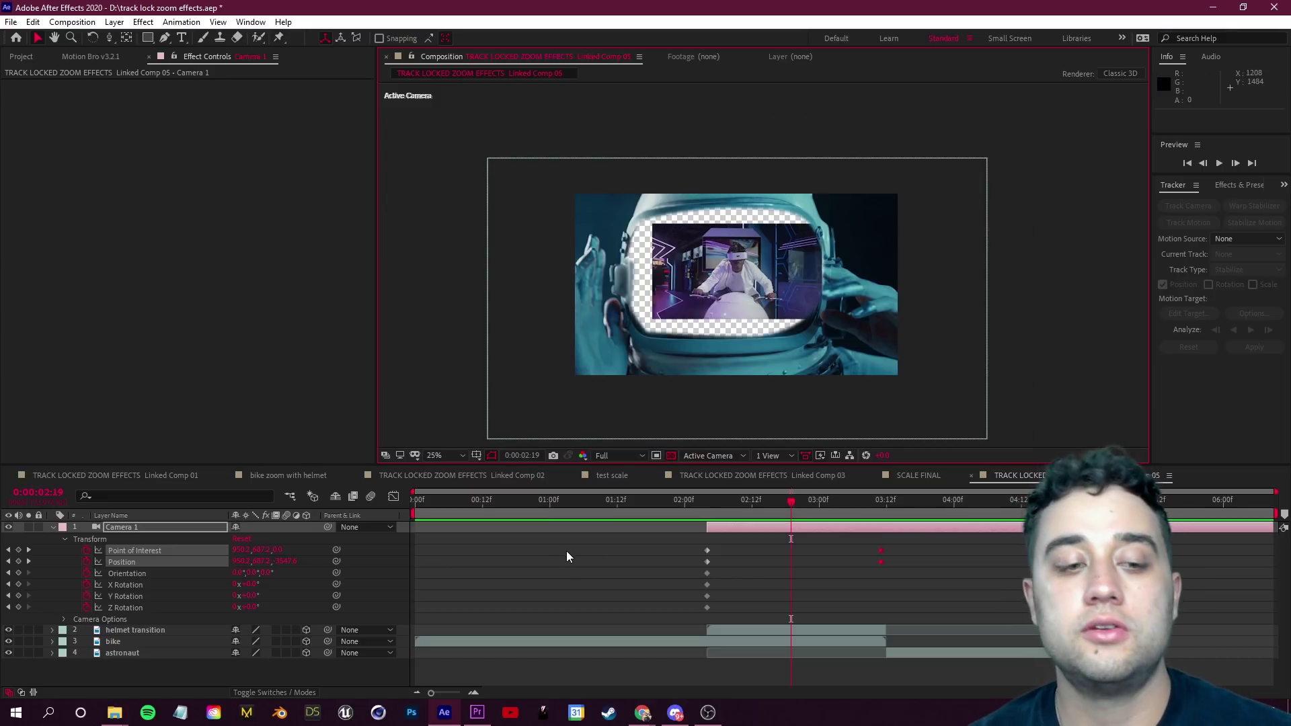
pyautogui.click(202, 681)
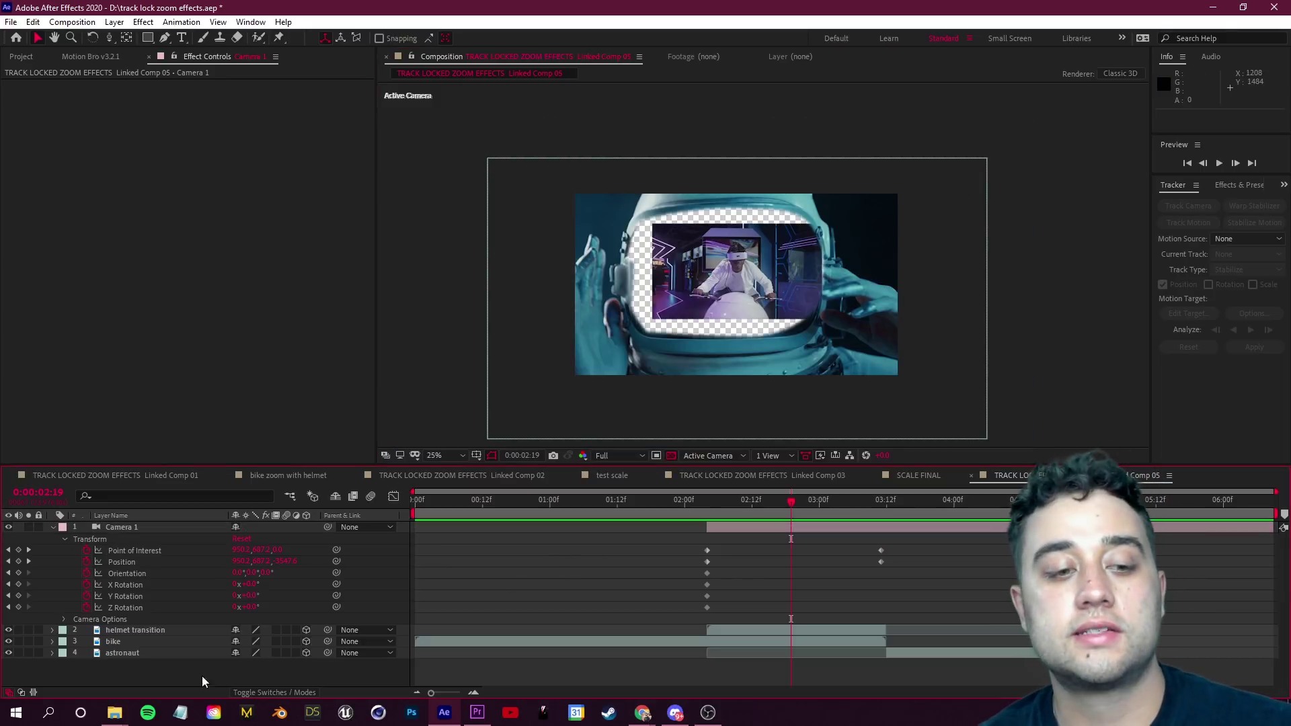
pyautogui.click(119, 640)
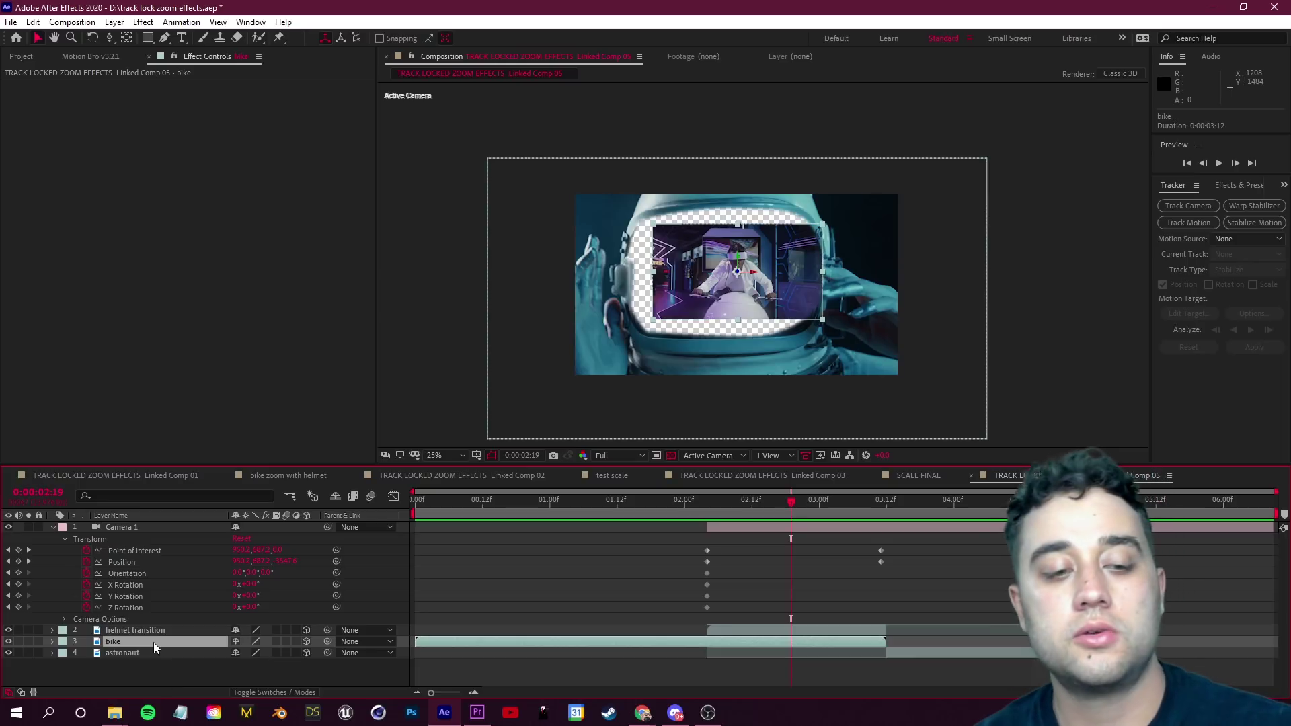
pyautogui.press('s')
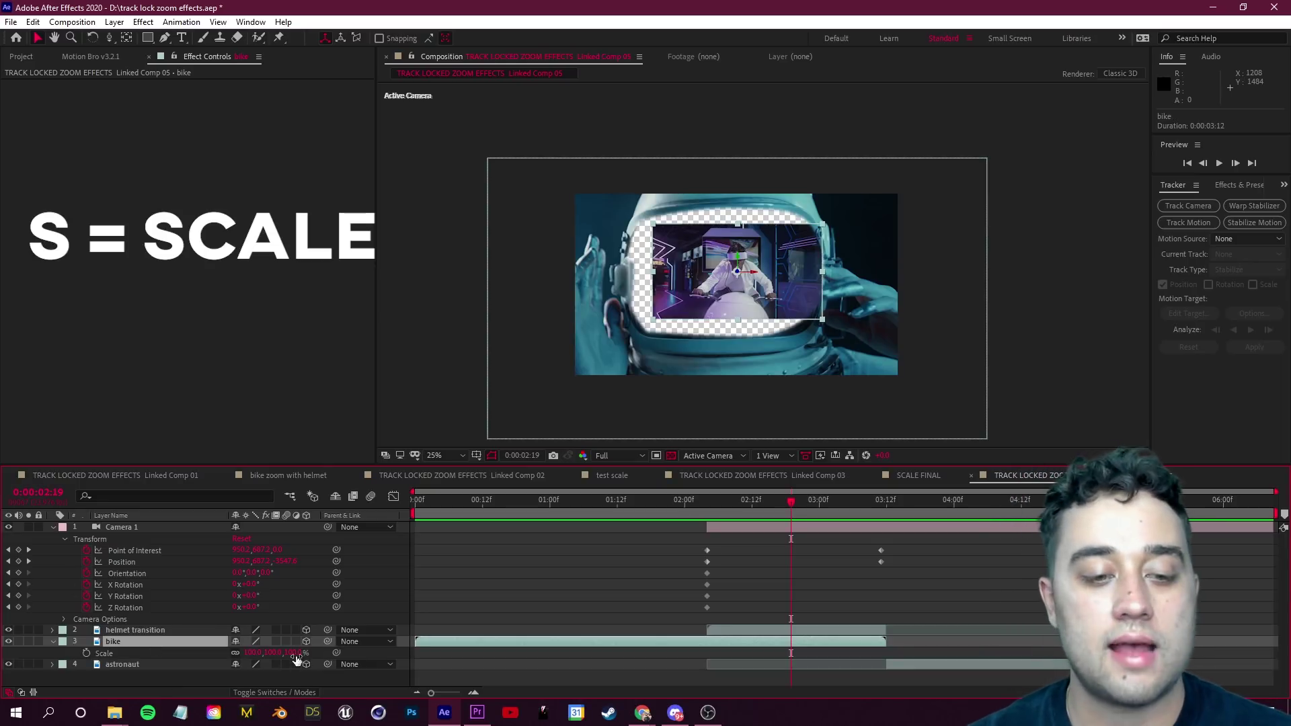
pyautogui.moveTo(296, 652); pyautogui.dragTo(337, 656)
pyautogui.moveTo(798, 503); pyautogui.dragTo(823, 554)
pyautogui.moveTo(745, 501); pyautogui.dragTo(881, 514)
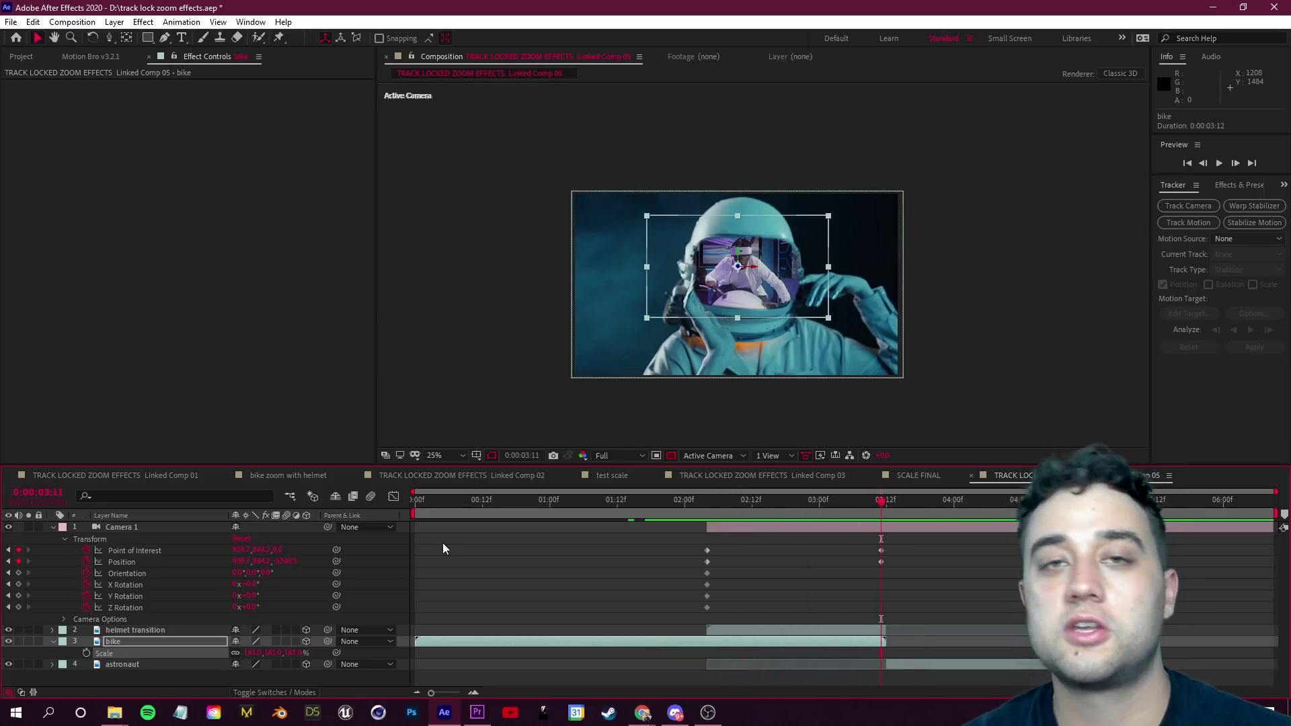
# Step: Check the astronaut layer's first frame at 0:00:03:12 and delete that layer
pyautogui.click(150, 666)
pyautogui.click(887, 508)
pyautogui.moveTo(913, 505); pyautogui.dragTo(887, 535)
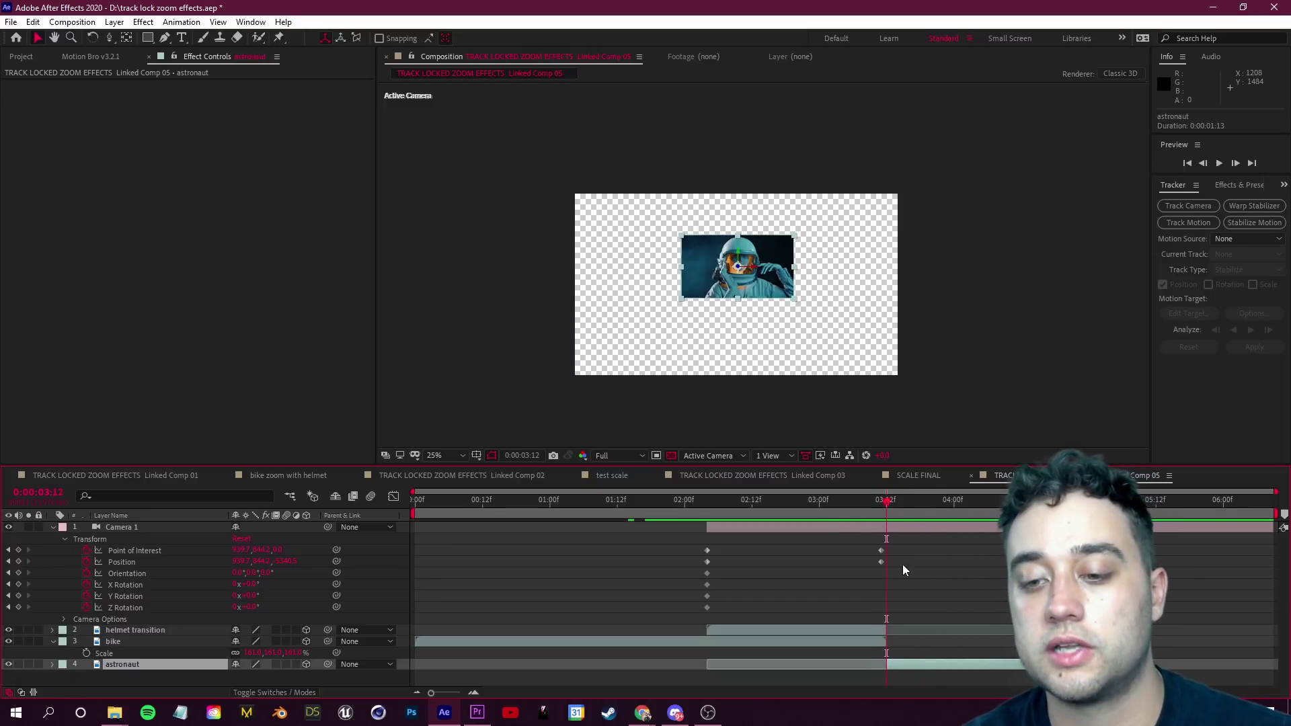
pyautogui.press('Delete')
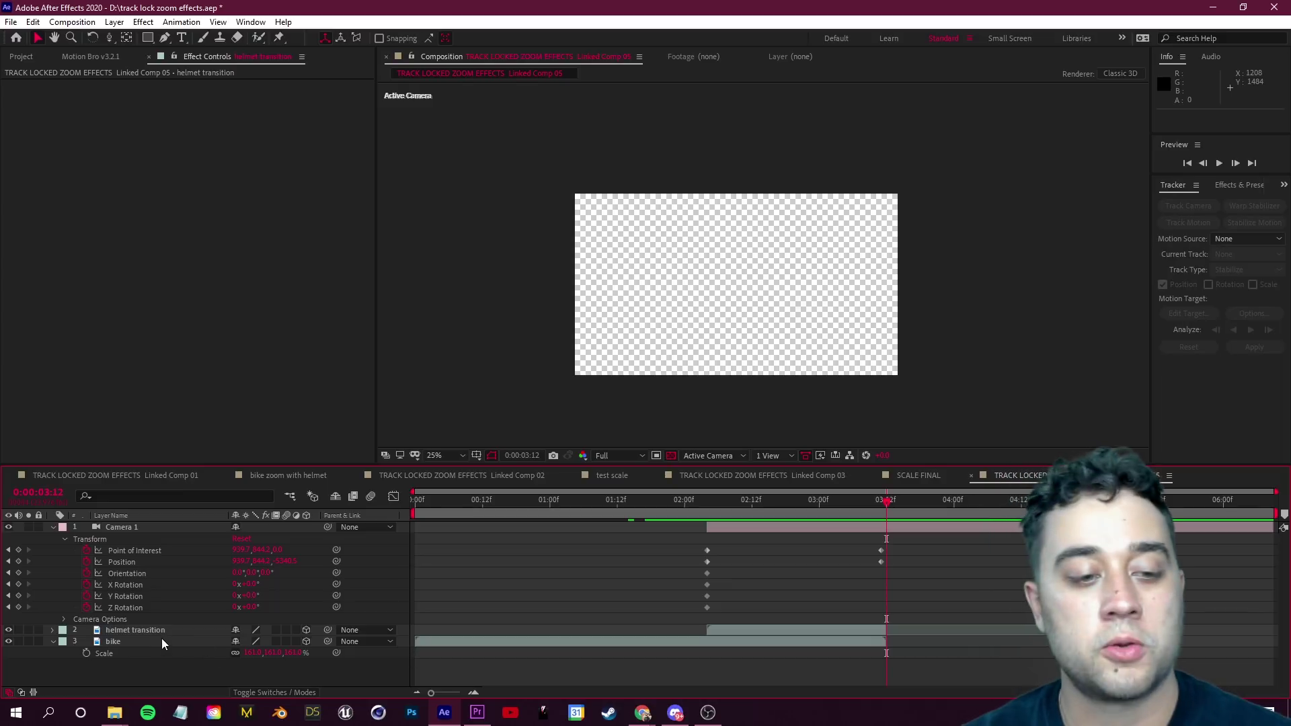
# Step: Extend the helmet transition layer to a duration of 0:00:02:21 and split it at 0:00:03:12
pyautogui.click(141, 630)
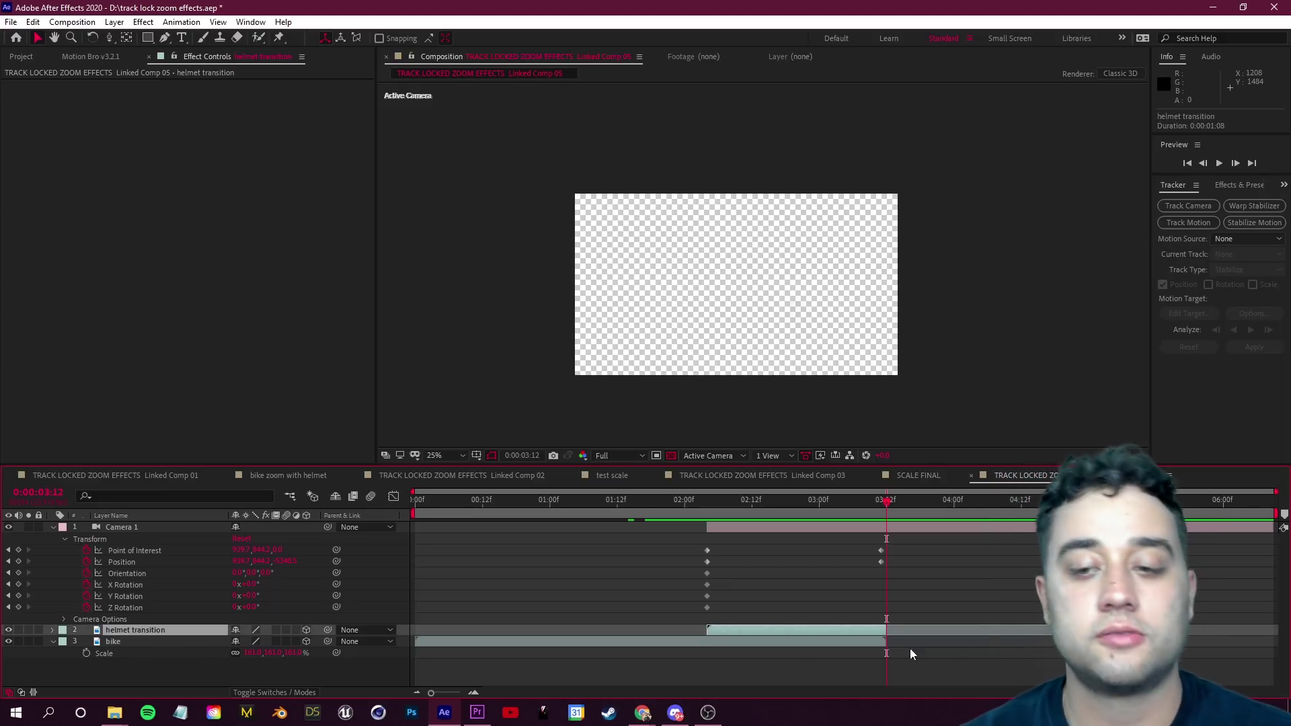
pyautogui.moveTo(886, 631); pyautogui.dragTo(1093, 631)
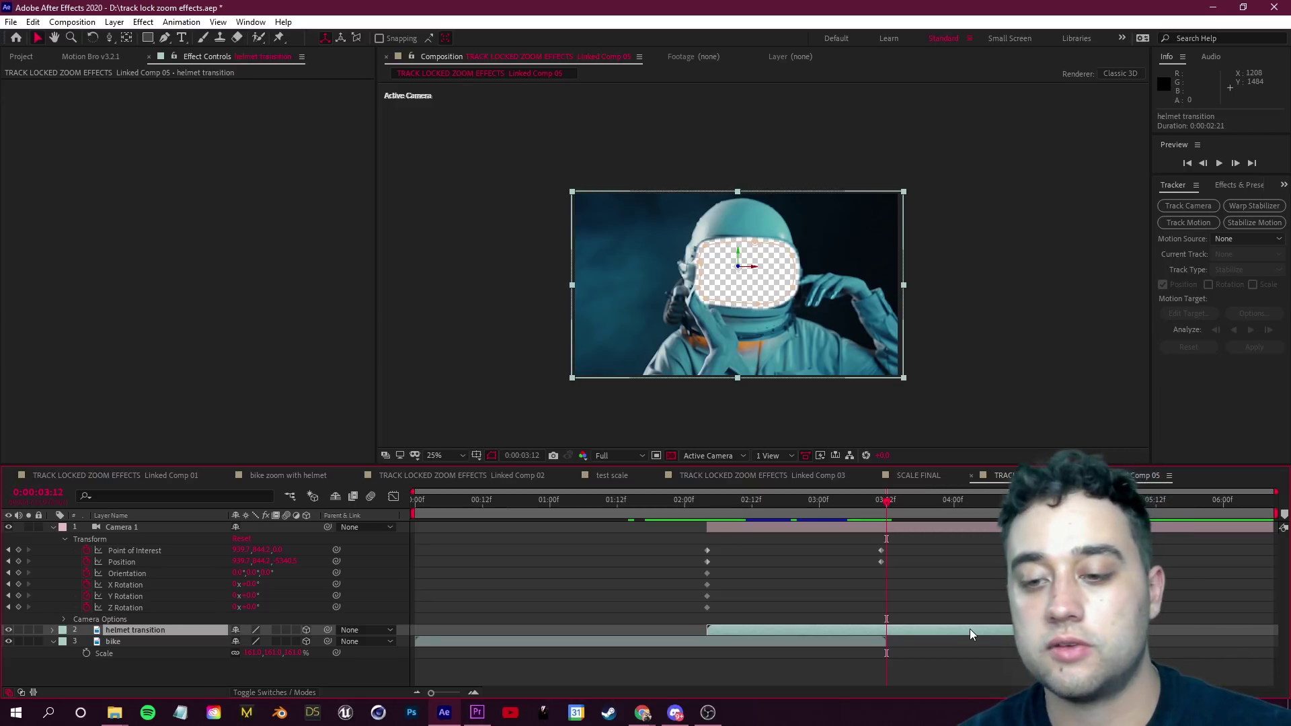
pyautogui.hotkey('ctrl', 'shift', 'd')
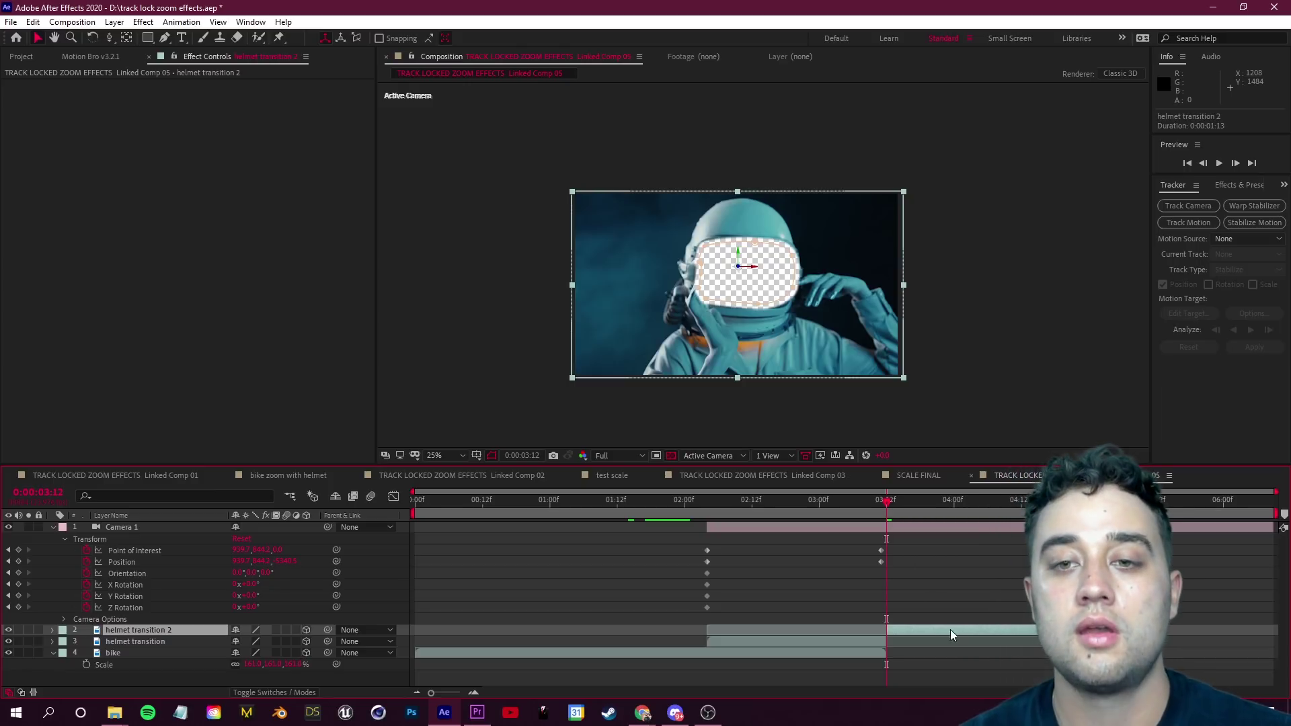
# Step: Delete Mask 1 from the part of the helmet transition after the split and rename that layer "normal astro"
pyautogui.moveTo(888, 503); pyautogui.dragTo(931, 503)
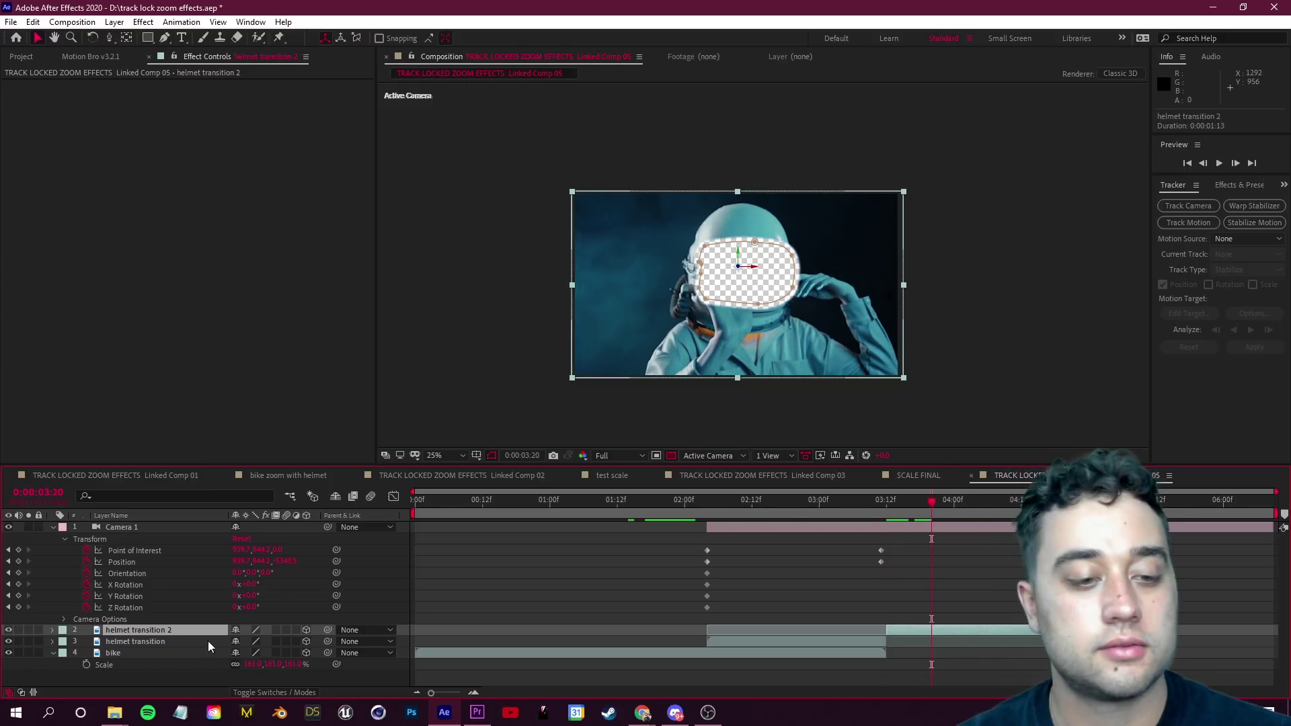
pyautogui.press('m')
pyautogui.click(112, 644)
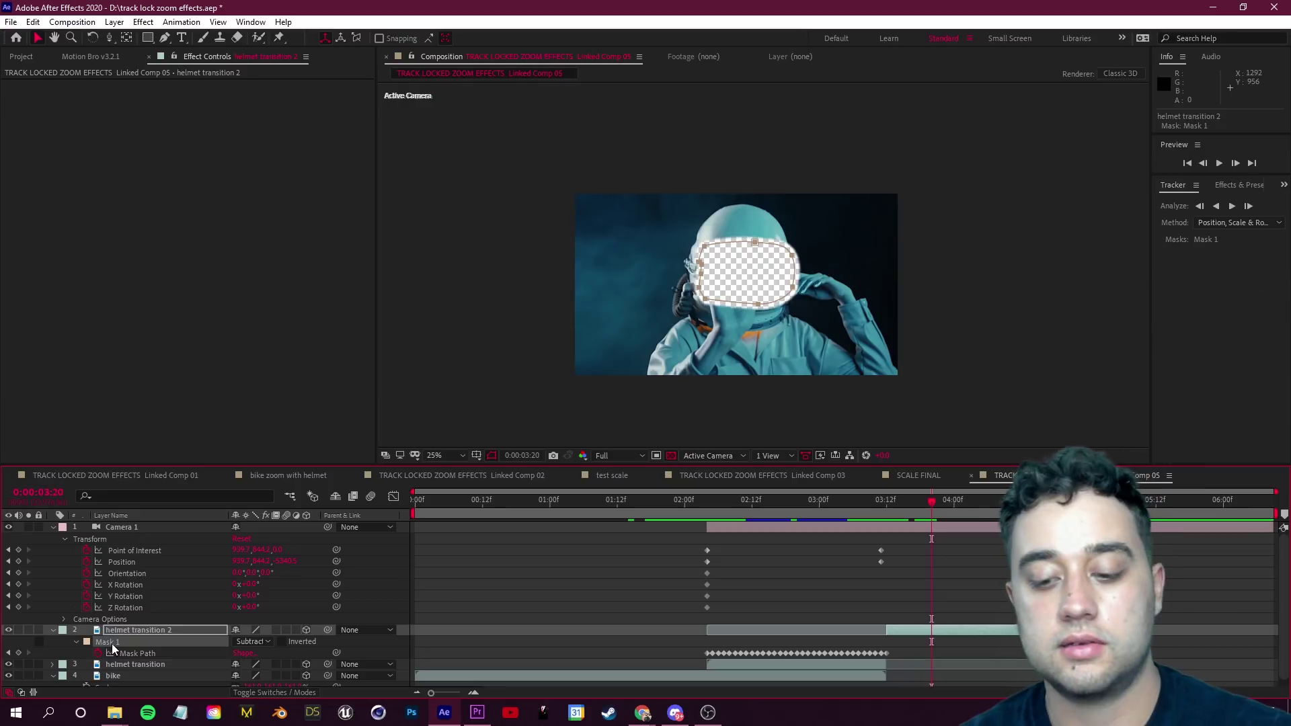
pyautogui.press('Delete')
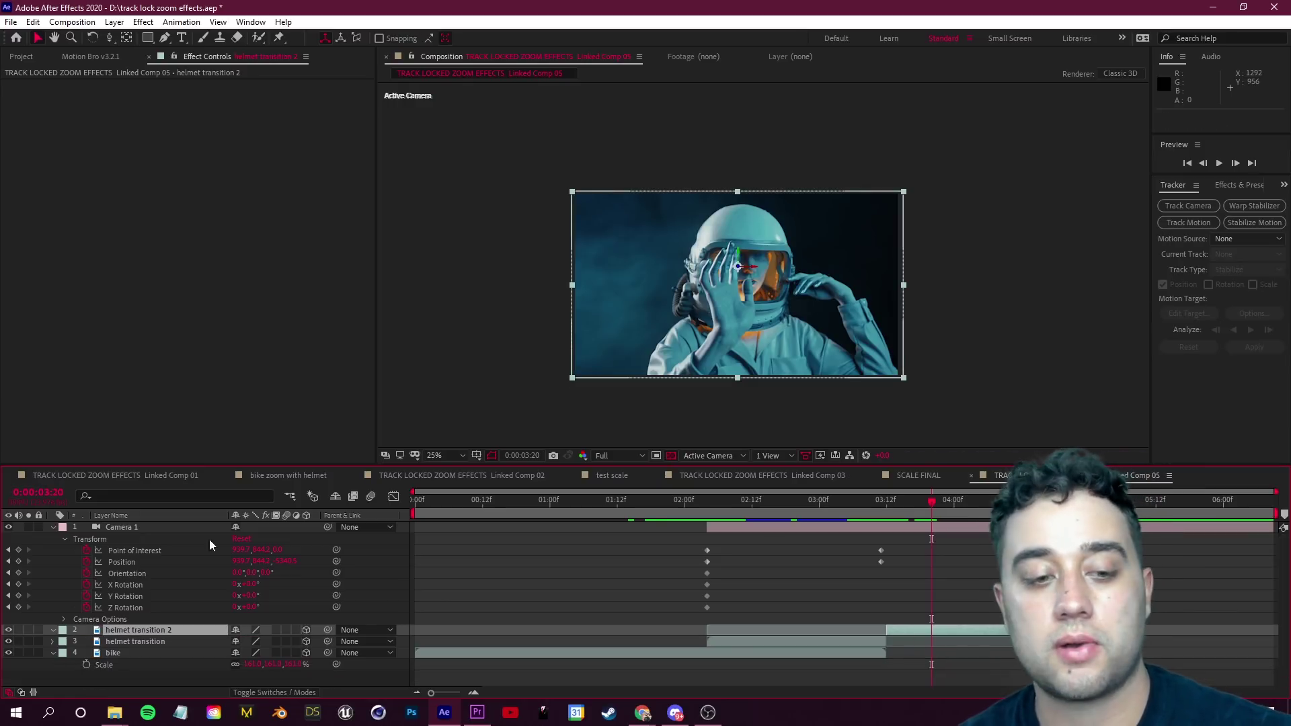
pyautogui.rightClick(134, 630)
pyautogui.click(202, 607)
pyautogui.write('normal astro')
# Step: Play back the camera pull-out to check the transition from the bike through the masked helmet to the normal astro layer
pyautogui.moveTo(931, 501); pyautogui.dragTo(706, 505)
pyautogui.press('space')
pyautogui.press('space')
pyautogui.press('space')
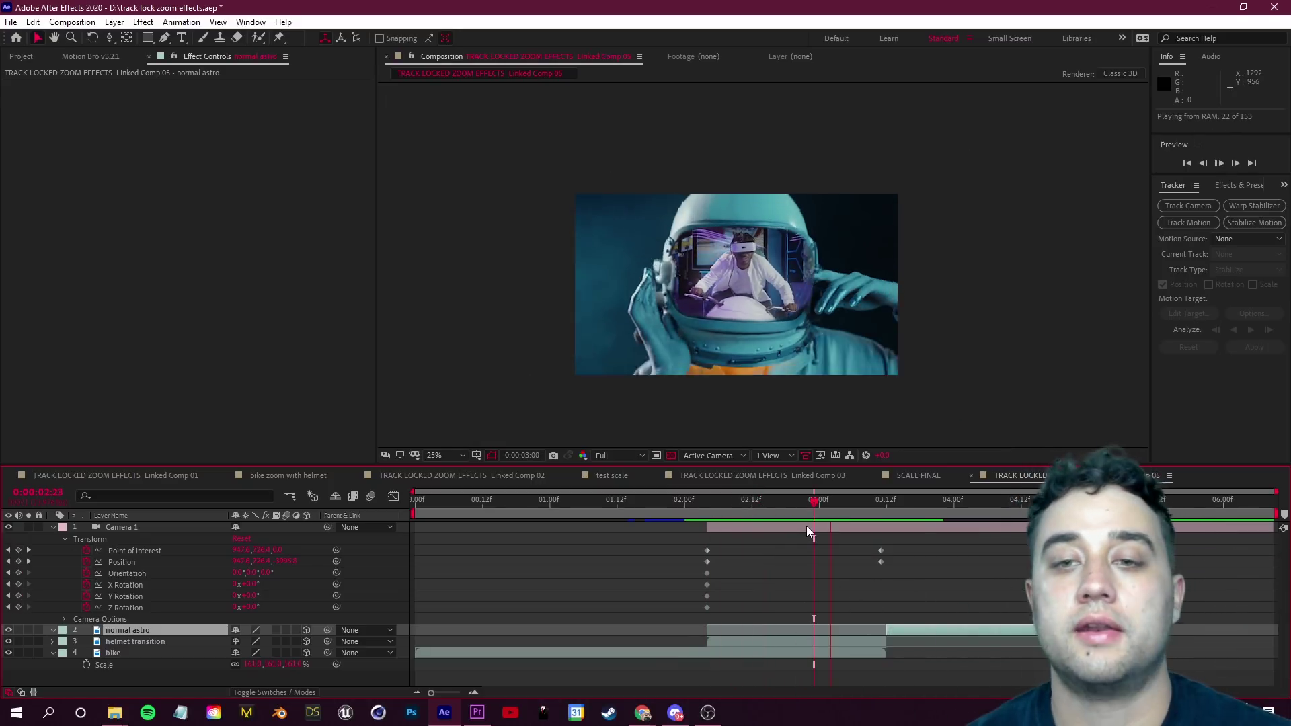
pyautogui.press('space')
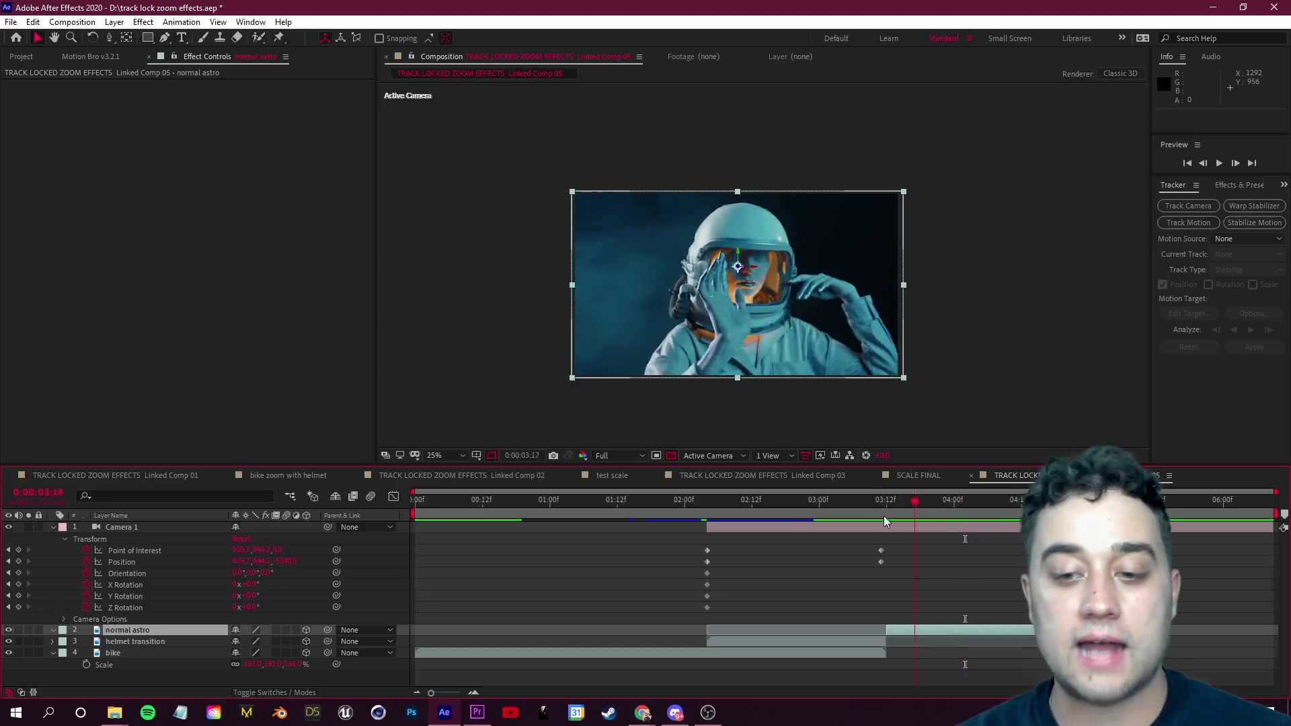
# Step: Replay the camera pull-out from about 0:00:02:05 to review how the helmet transition moves
pyautogui.moveTo(884, 515); pyautogui.dragTo(815, 530)
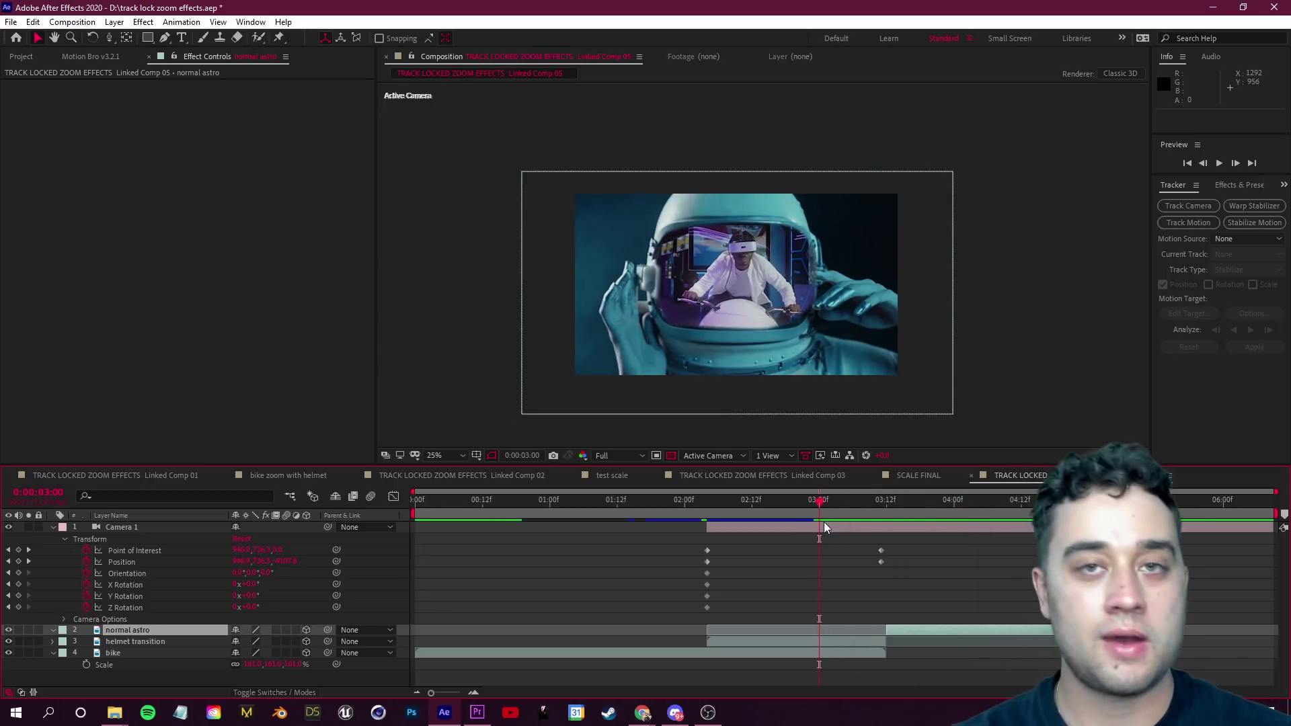
pyautogui.moveTo(819, 501); pyautogui.dragTo(712, 511)
pyautogui.press('space')
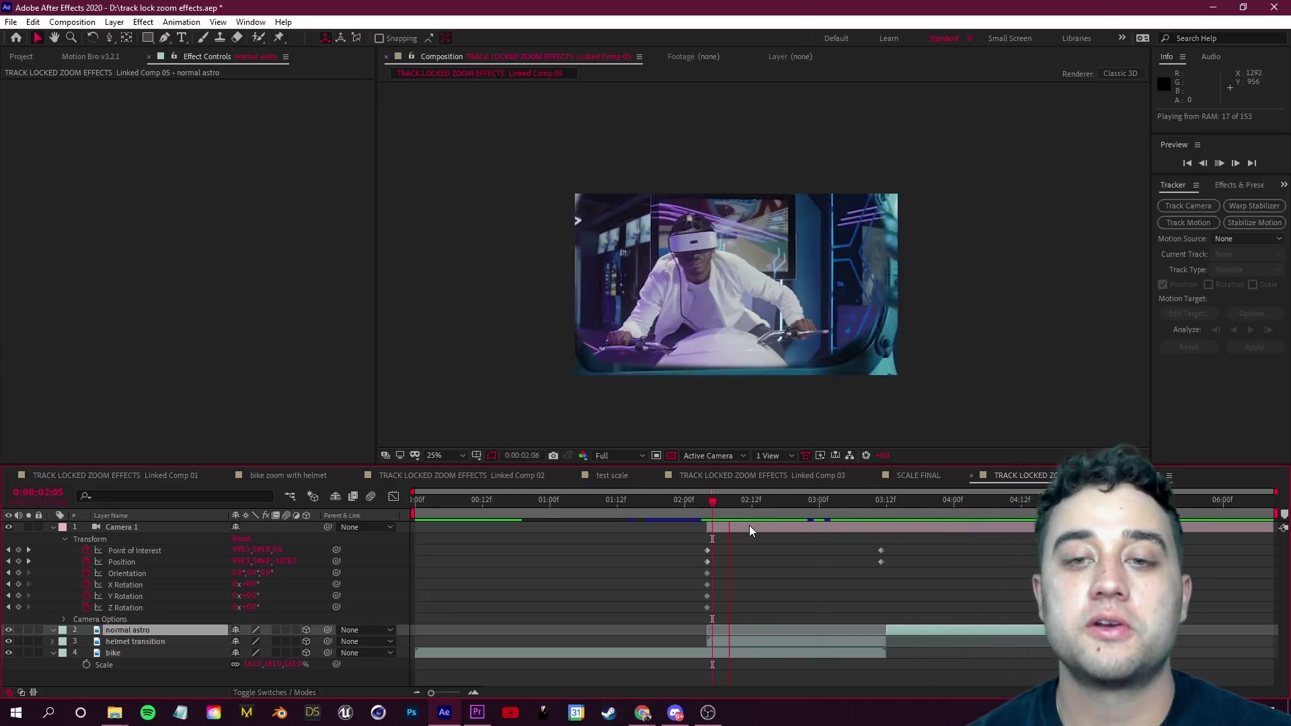
pyautogui.press('space')
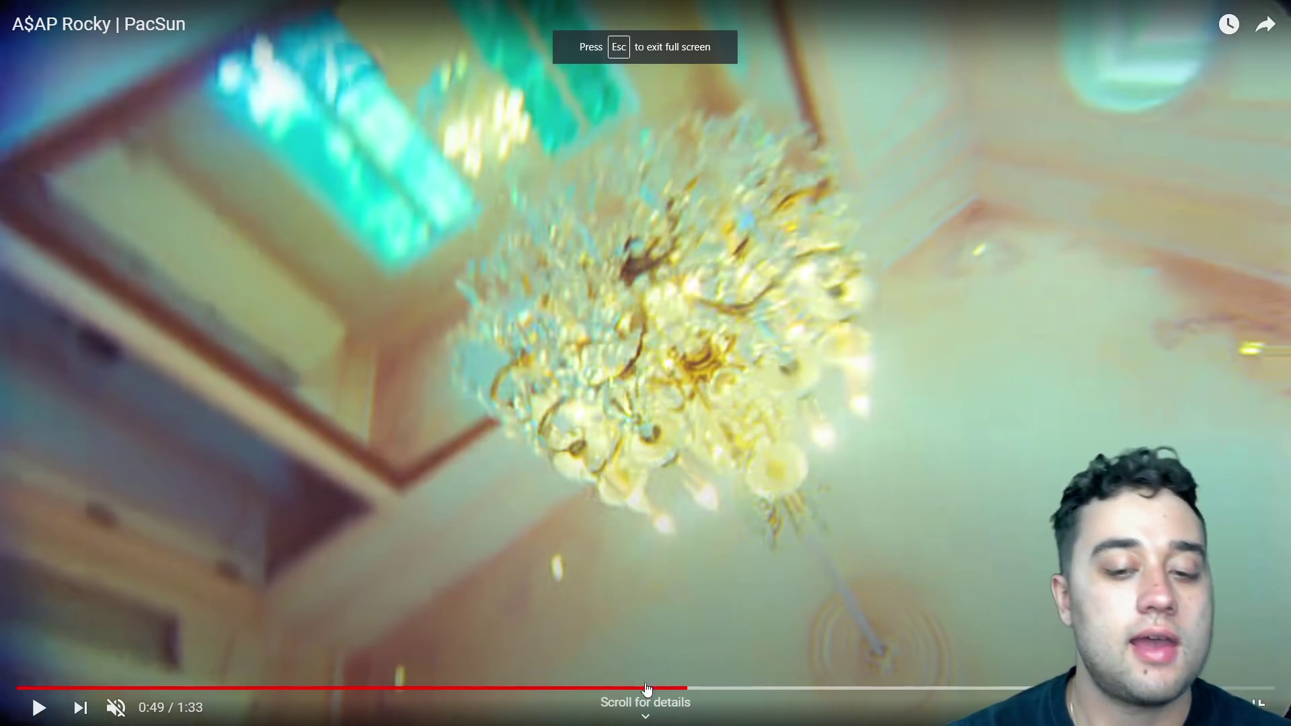
# Step: Examine the spinning chandelier transition around 0:47 to 0:49 of the A$AP Rocky | PacSun video, and return to After Effects
pyautogui.click(681, 688)
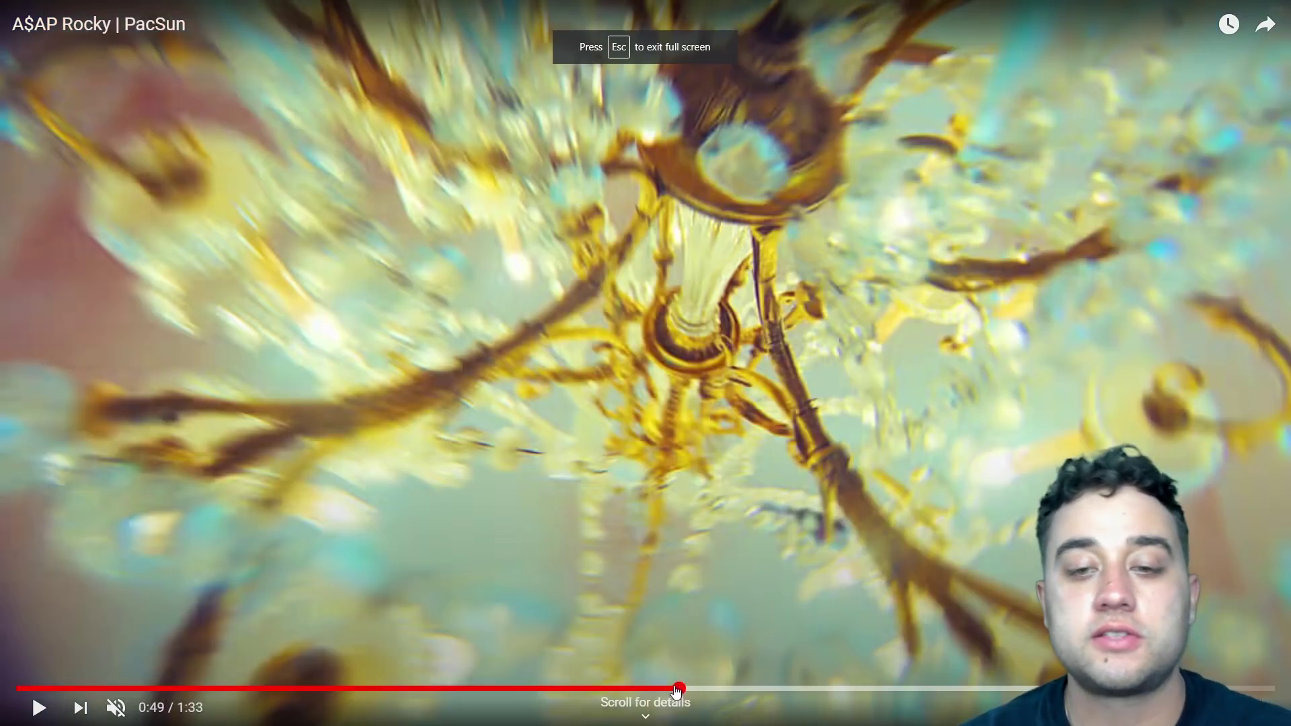
pyautogui.click(671, 688)
pyautogui.click(666, 688)
pyautogui.click(40, 709)
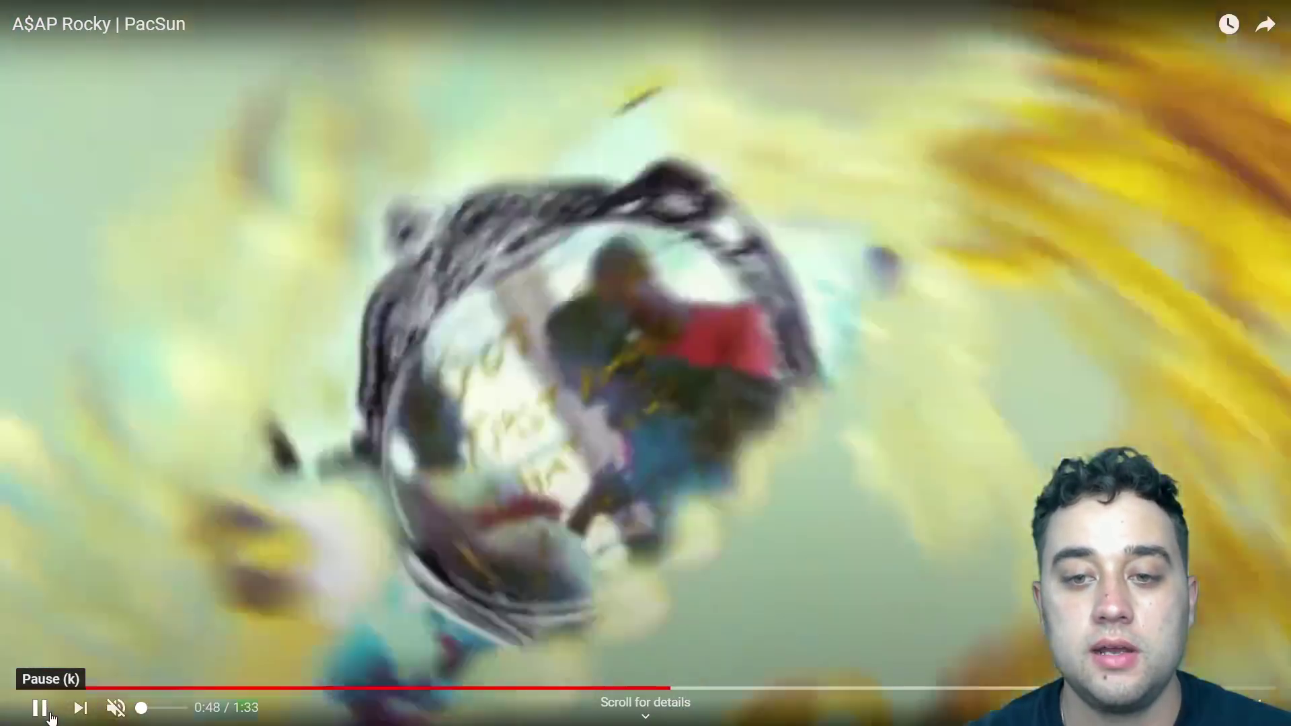
pyautogui.click(52, 717)
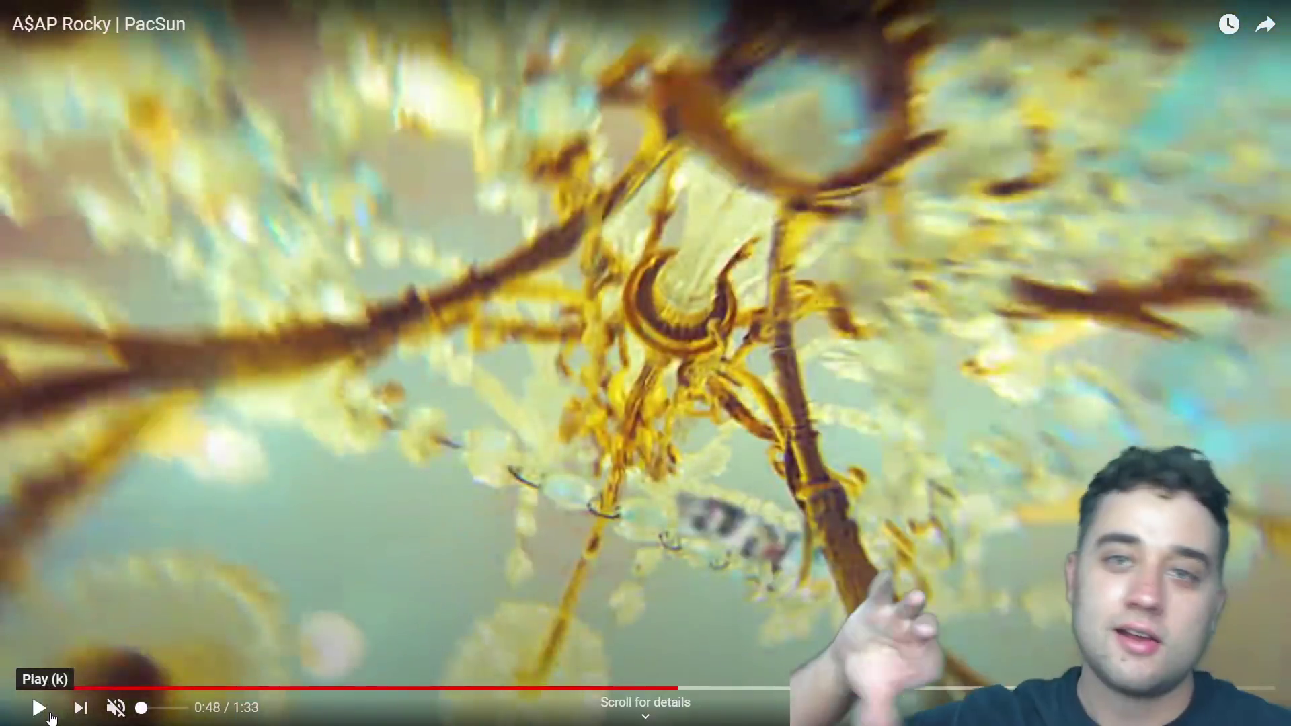
pyautogui.click(663, 689)
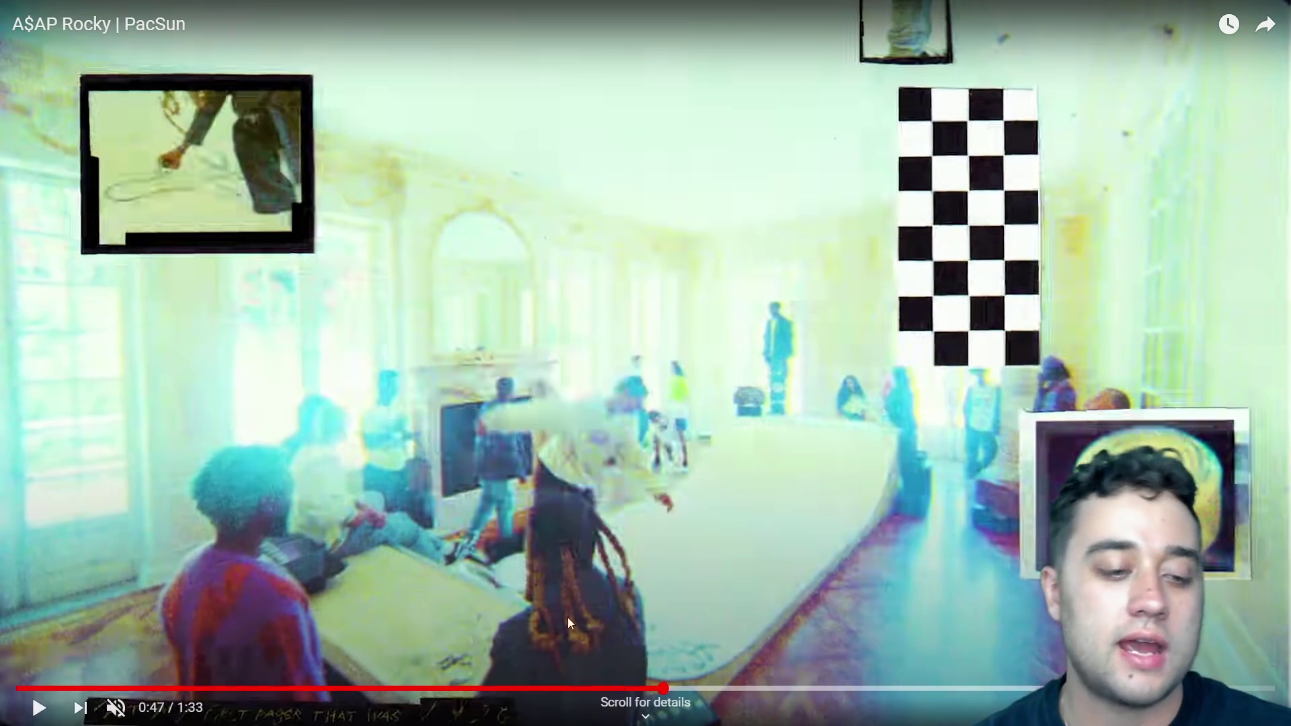
pyautogui.click(42, 711)
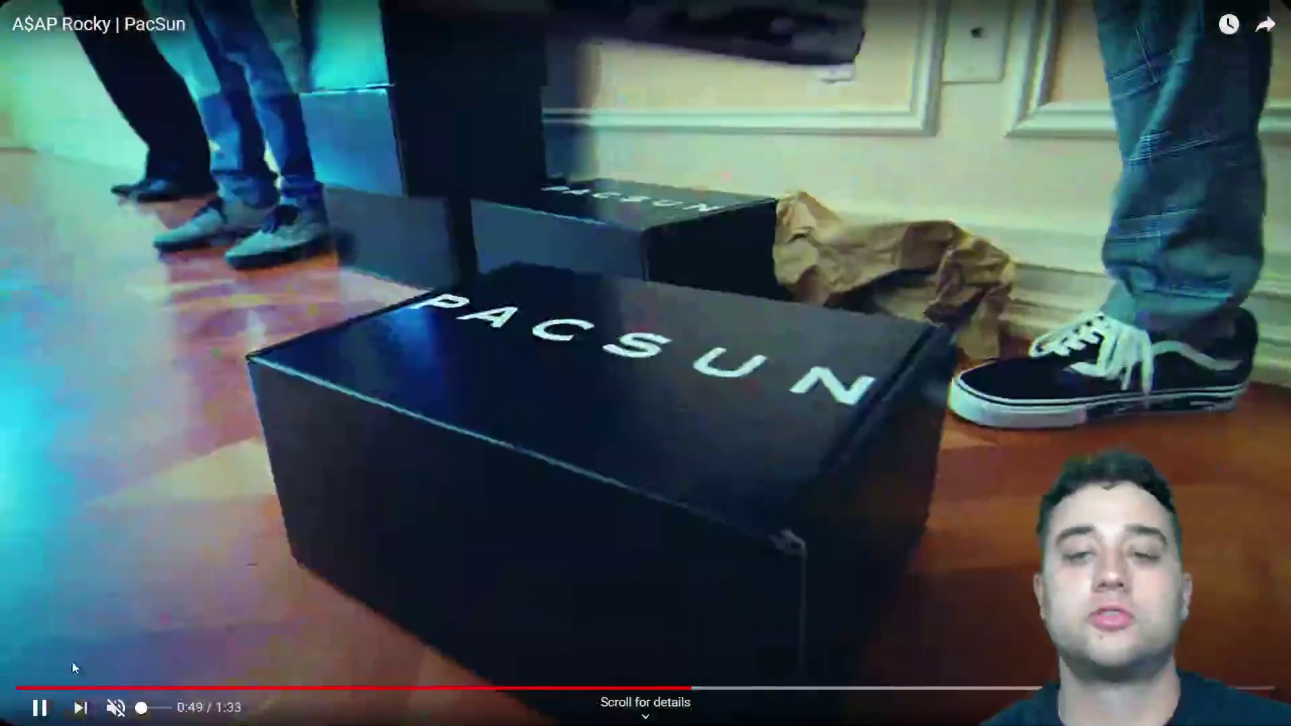
pyautogui.click(779, 681)
pyautogui.click(678, 689)
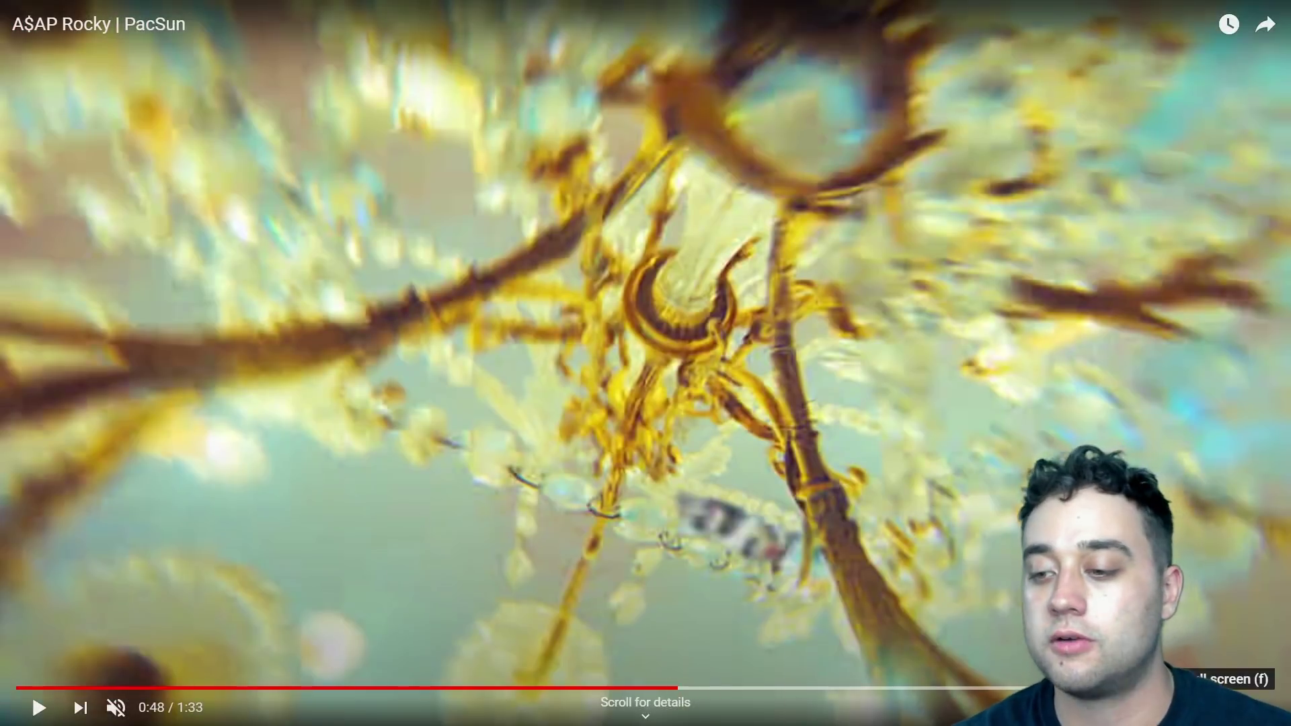
pyautogui.click(1256, 707)
pyautogui.click(445, 712)
# Step: Try rolling Camera 1 with its Z Rotation at 0:00:02:15
pyautogui.moveTo(856, 494); pyautogui.dragTo(704, 534)
pyautogui.click(239, 562)
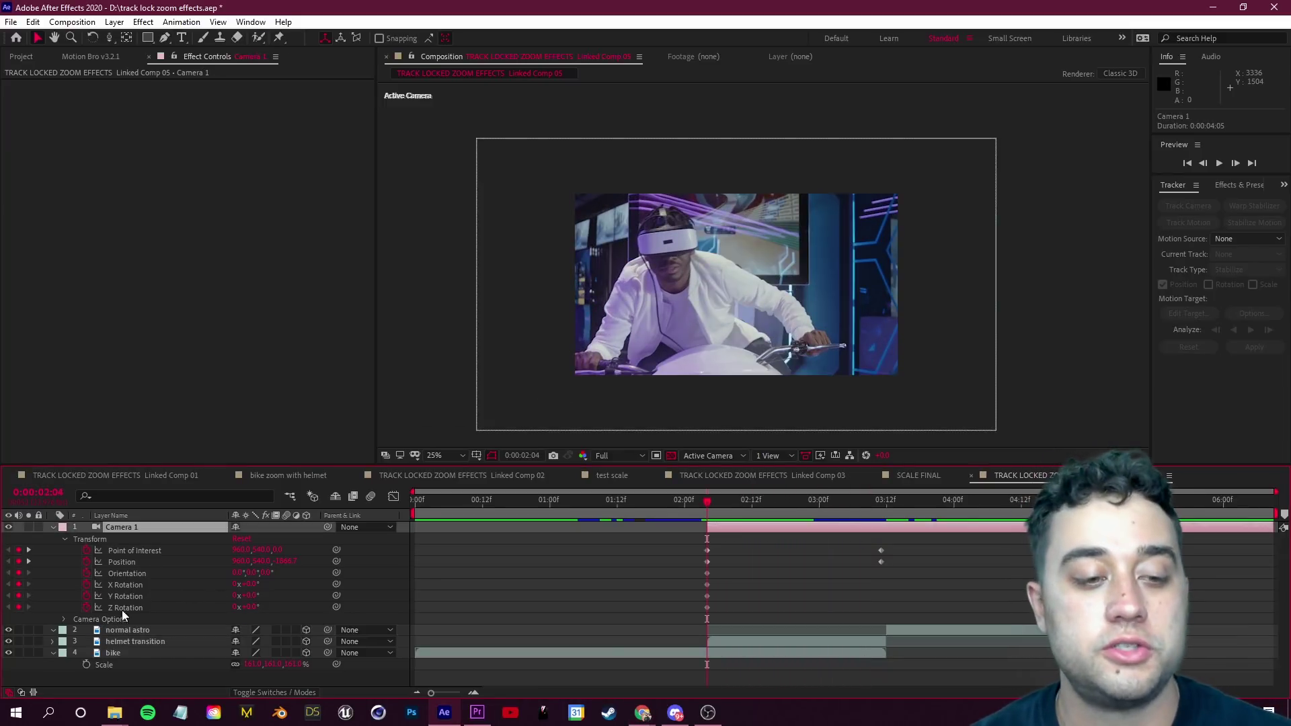
pyautogui.moveTo(709, 502); pyautogui.dragTo(768, 514)
pyautogui.moveTo(254, 608)
pyautogui.mouseDown()
pyautogui.moveTo(235, 617)
pyautogui.moveTo(266, 614)
pyautogui.mouseUp()
pyautogui.hotkey('ctrl', 'z')
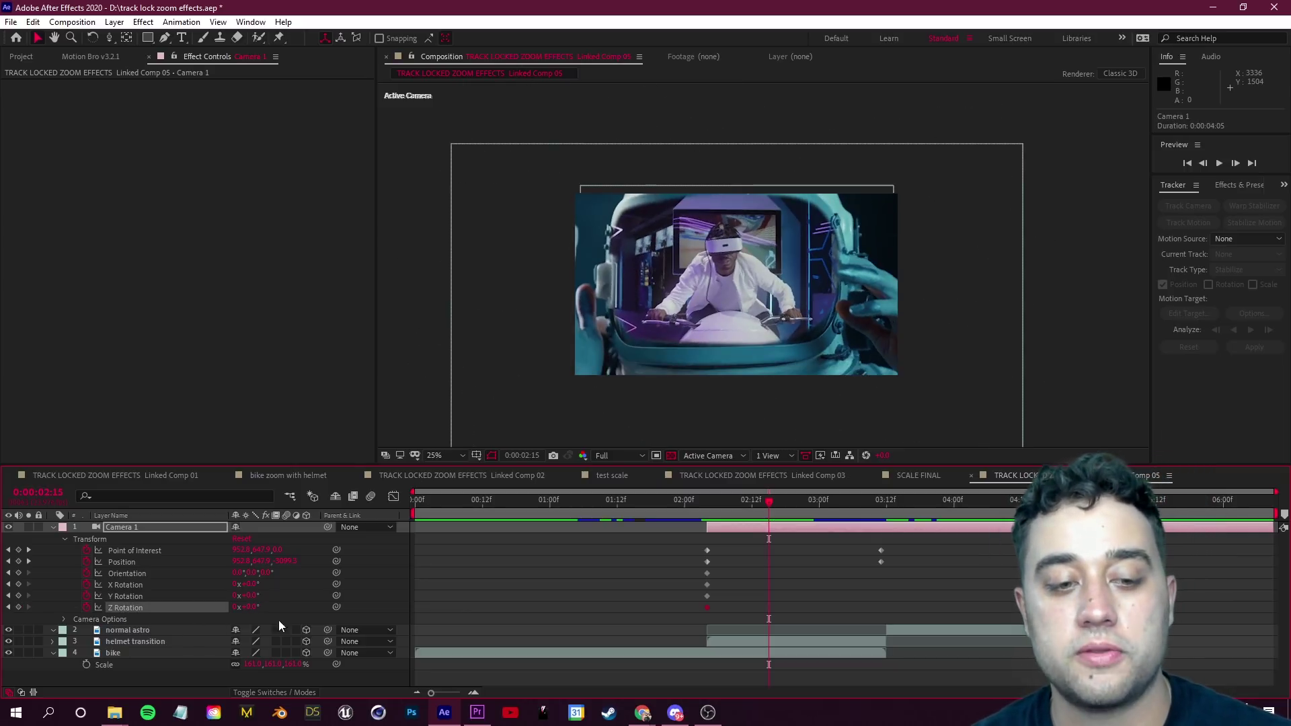
pyautogui.moveTo(248, 607); pyautogui.dragTo(286, 608)
pyautogui.hotkey('ctrl', 'z')
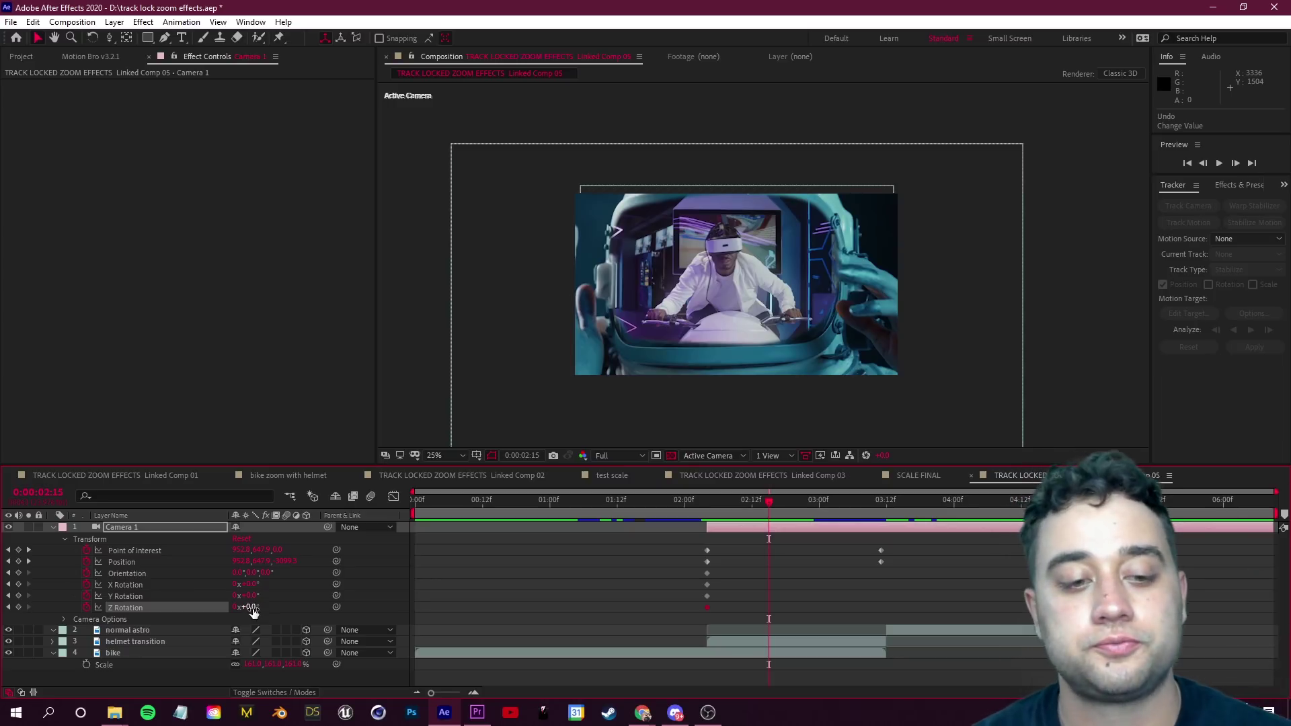
pyautogui.moveTo(250, 607); pyautogui.dragTo(363, 601)
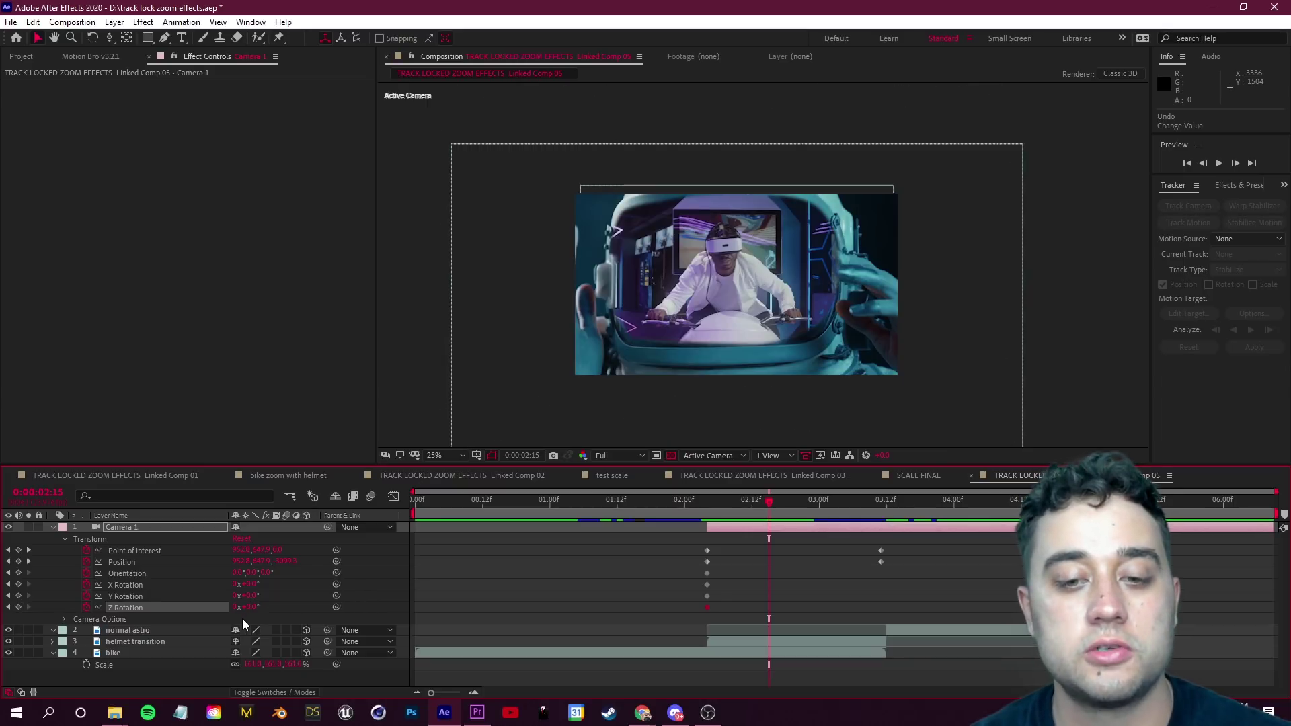
# Step: Keyframe Camera 1's Z Rotation to one full turn at 0:00:03:11 and play back the spin
pyautogui.moveTo(768, 503); pyautogui.dragTo(875, 504)
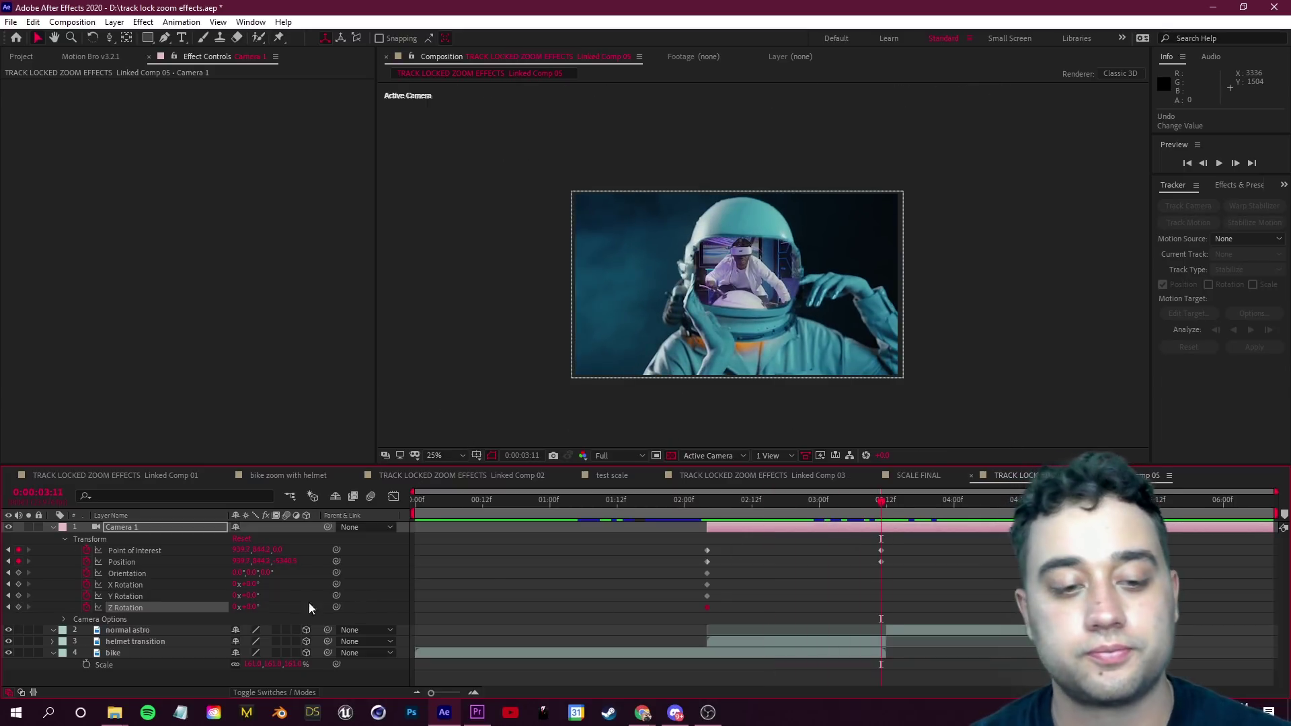
pyautogui.press('Return')
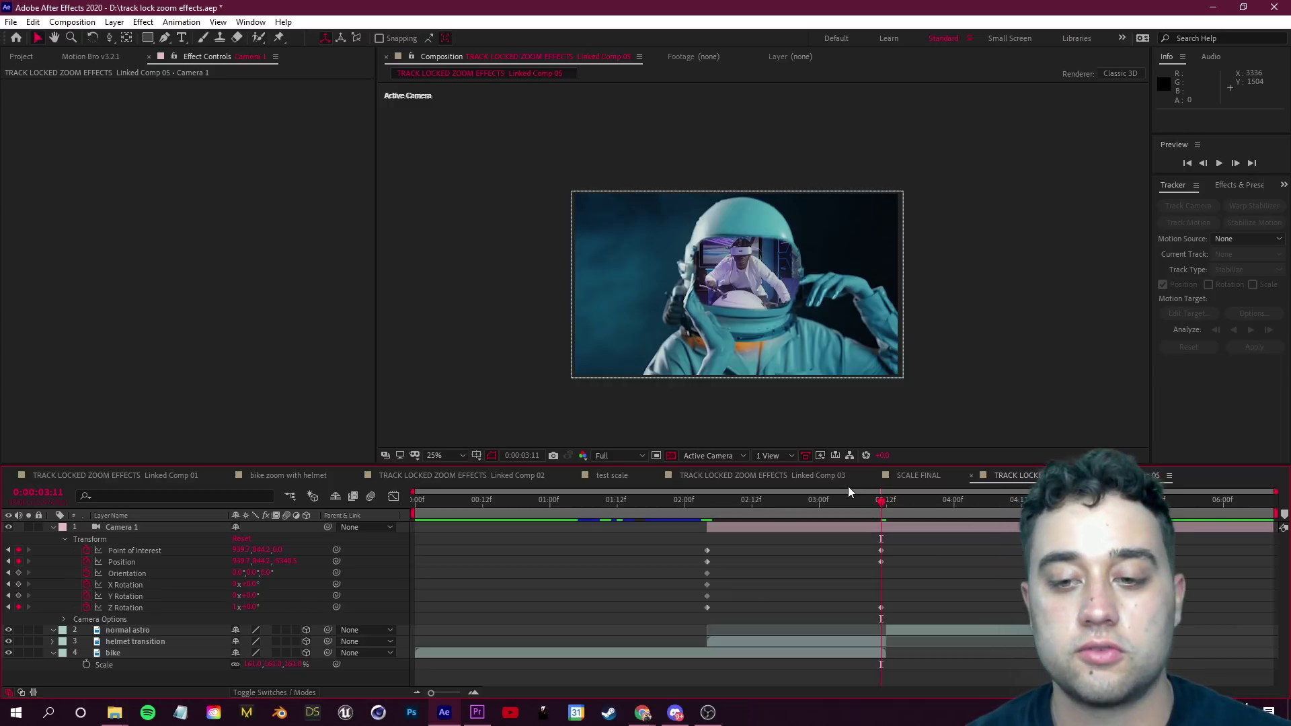
pyautogui.press('space')
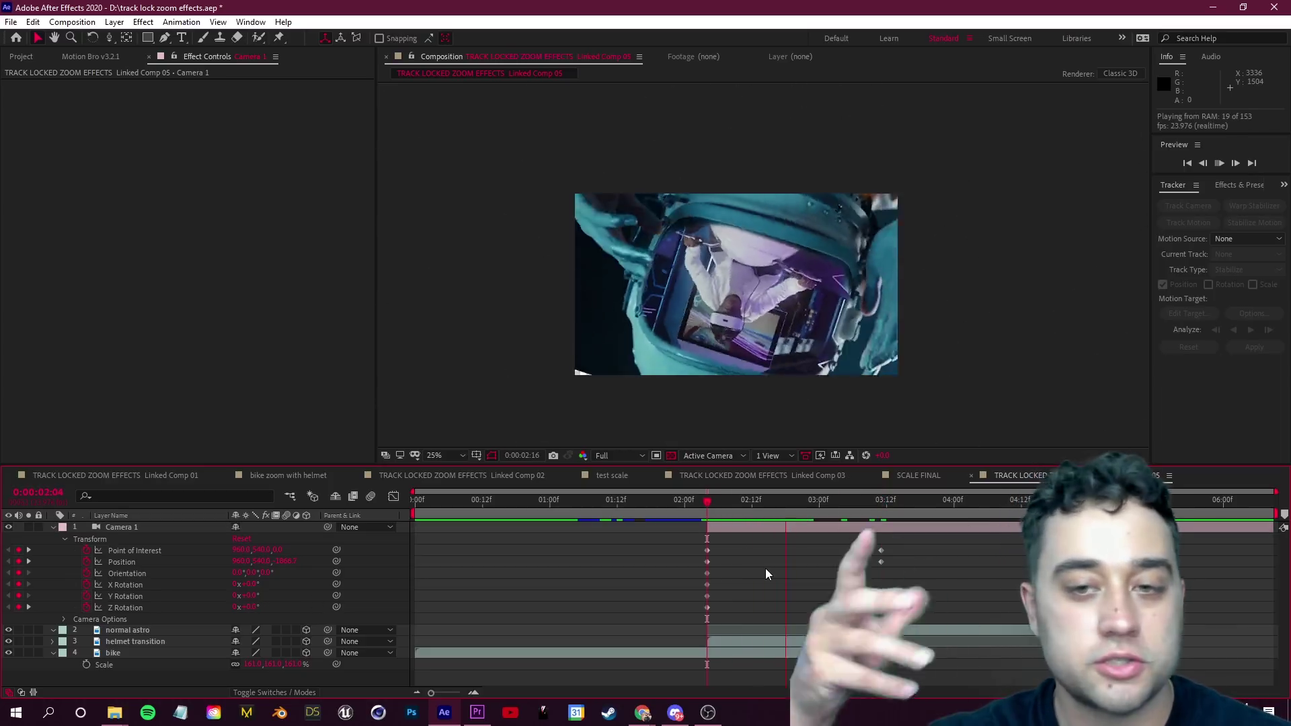
pyautogui.press('space')
pyautogui.press('space')
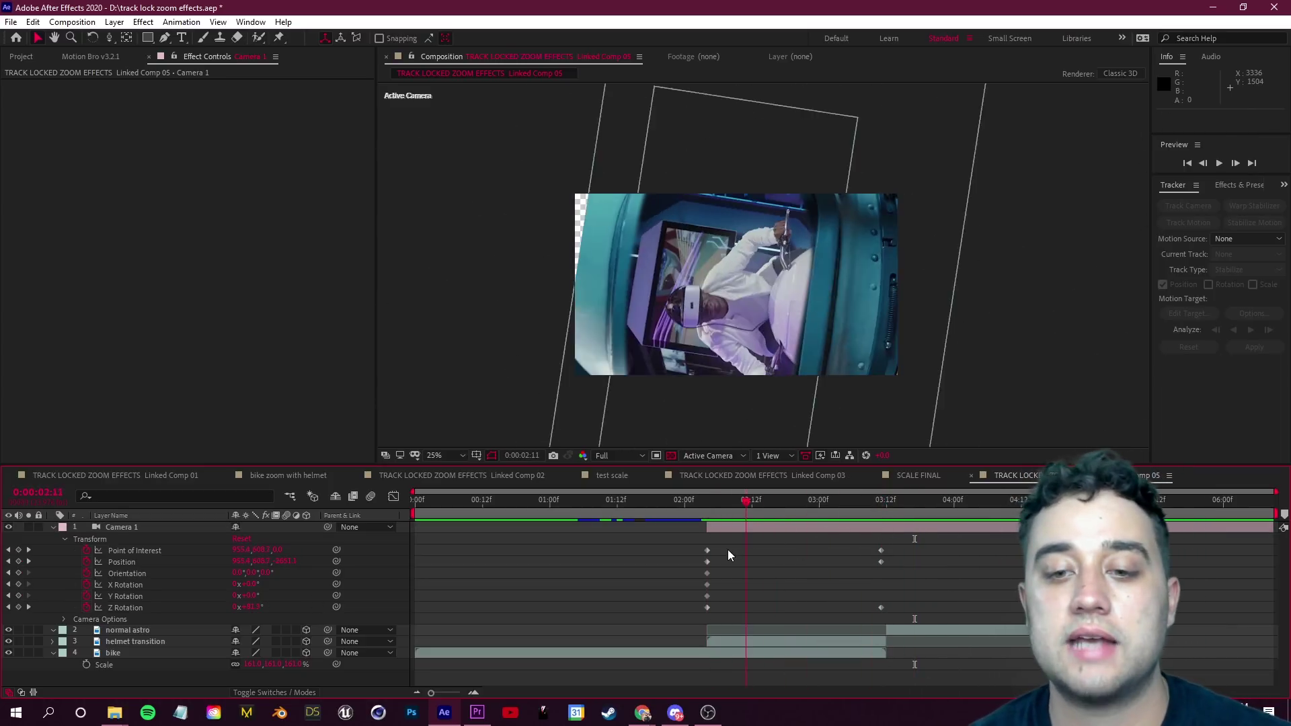
pyautogui.press('space')
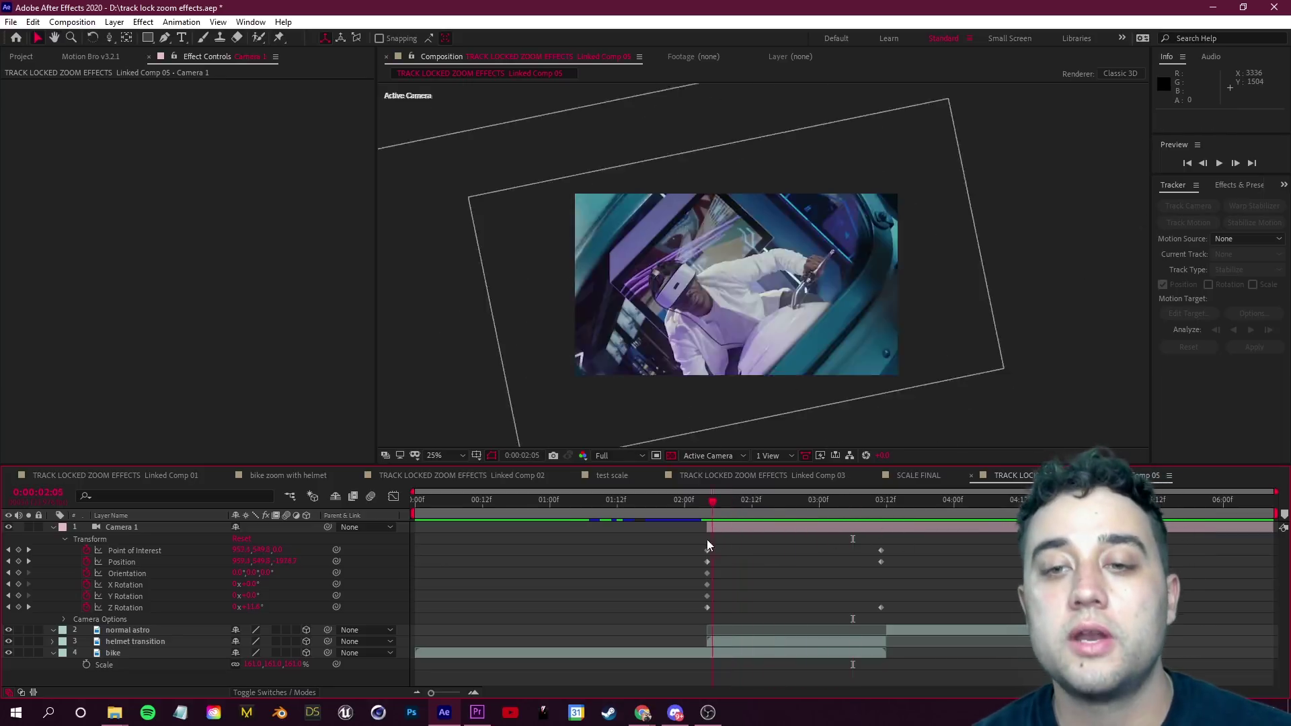
pyautogui.press('space')
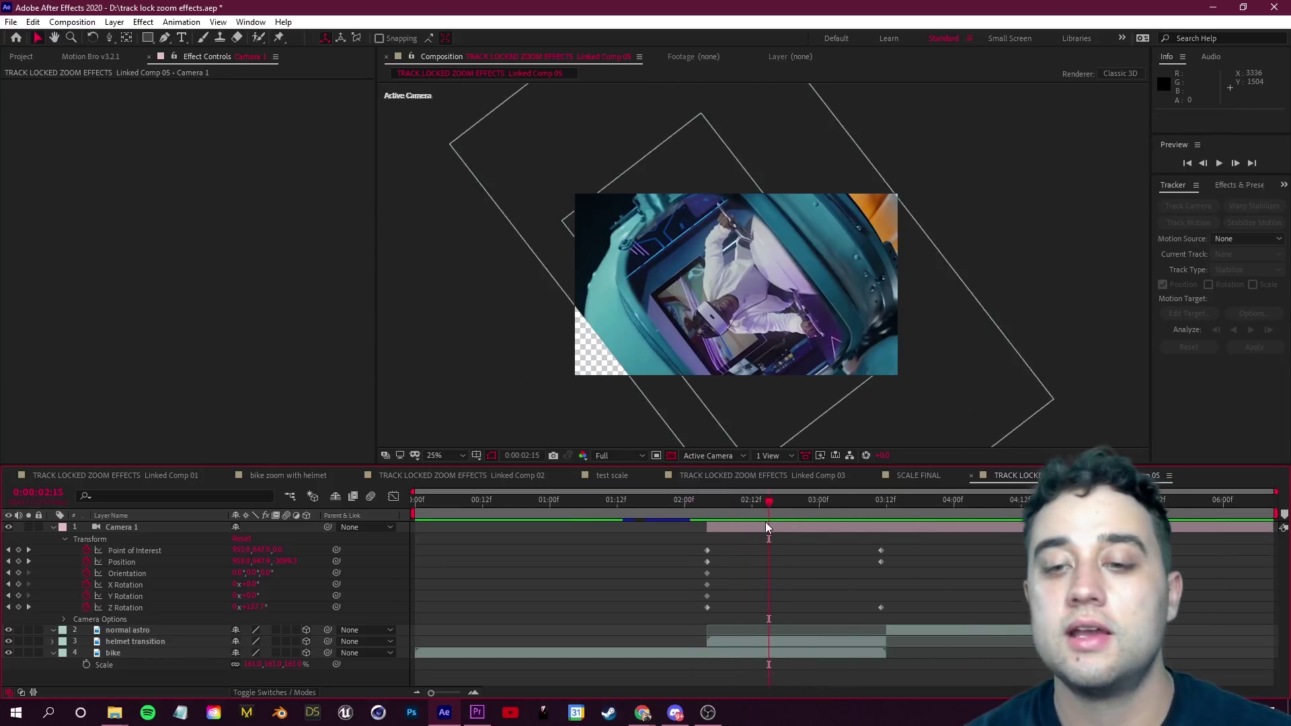
# Step: Set Camera 1's Z Rotation to 180° at 0:00:03:11 and play back the rotating pull-out
pyautogui.moveTo(780, 509); pyautogui.dragTo(882, 526)
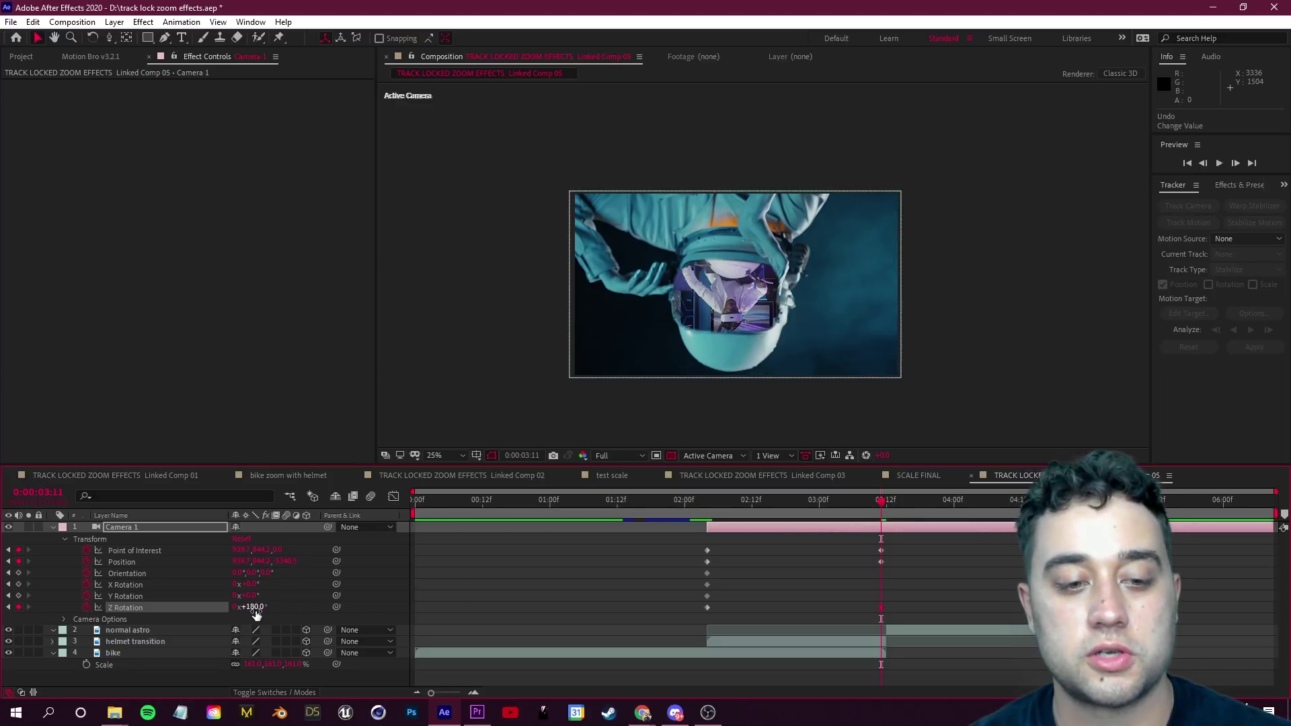
pyautogui.moveTo(882, 505); pyautogui.dragTo(723, 525)
pyautogui.press('space')
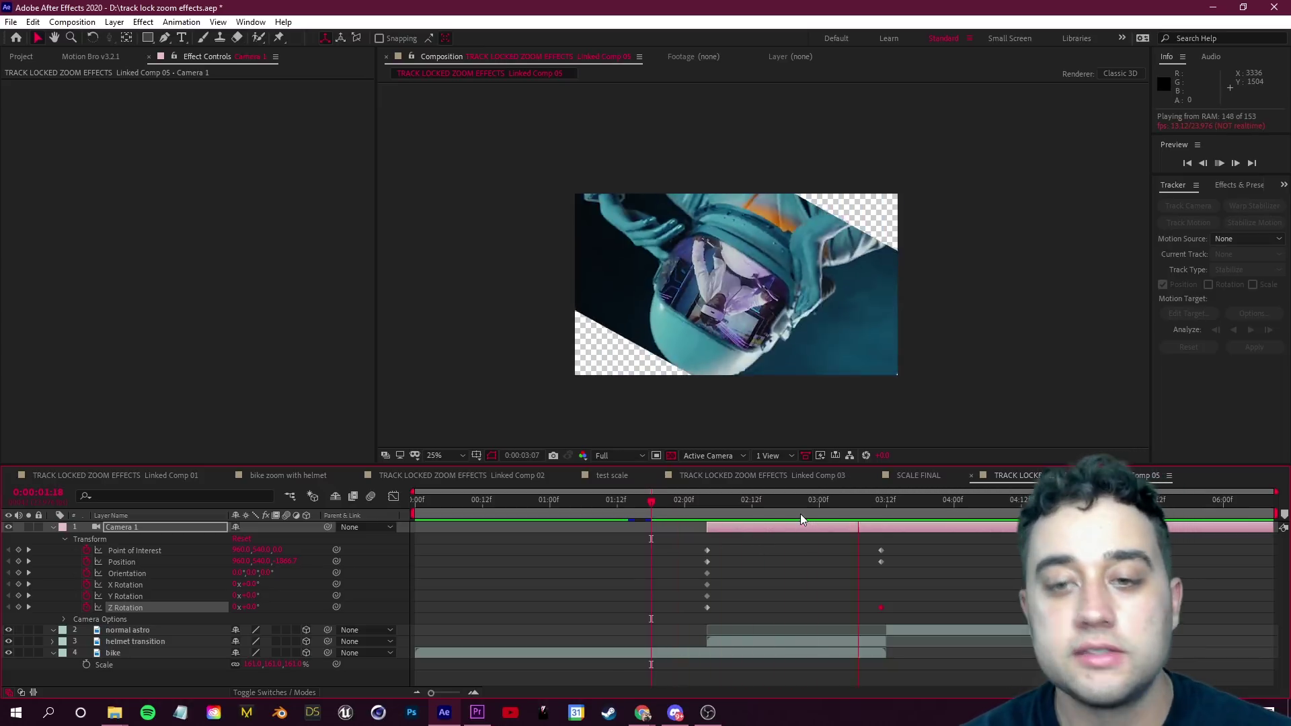
pyautogui.press('space')
pyautogui.press('space')
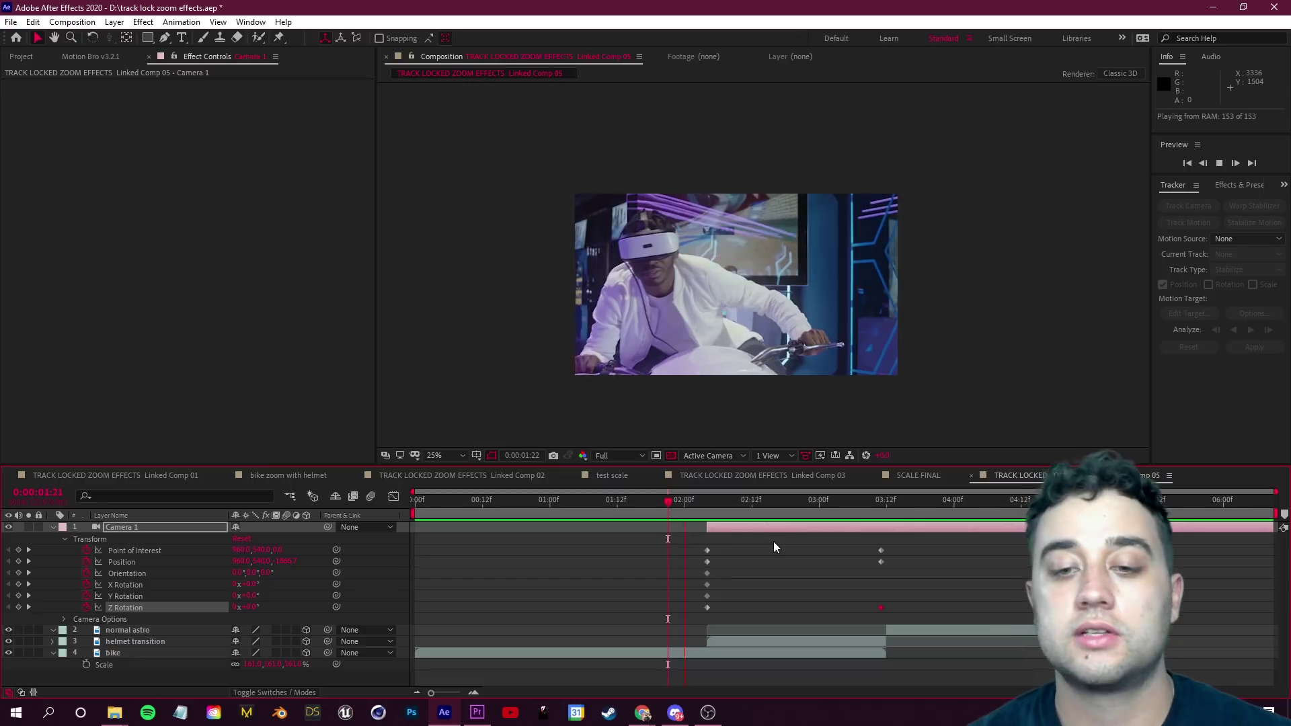
pyautogui.moveTo(824, 505); pyautogui.dragTo(874, 511)
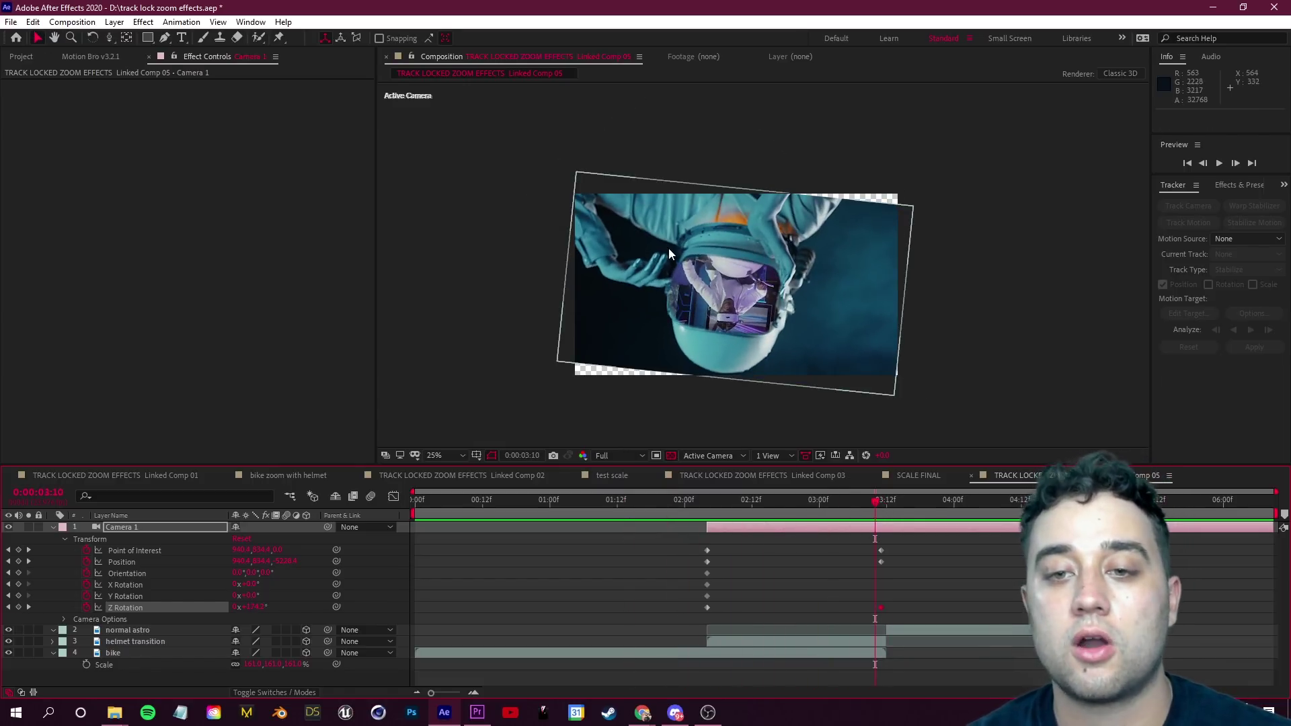
pyautogui.click(740, 506)
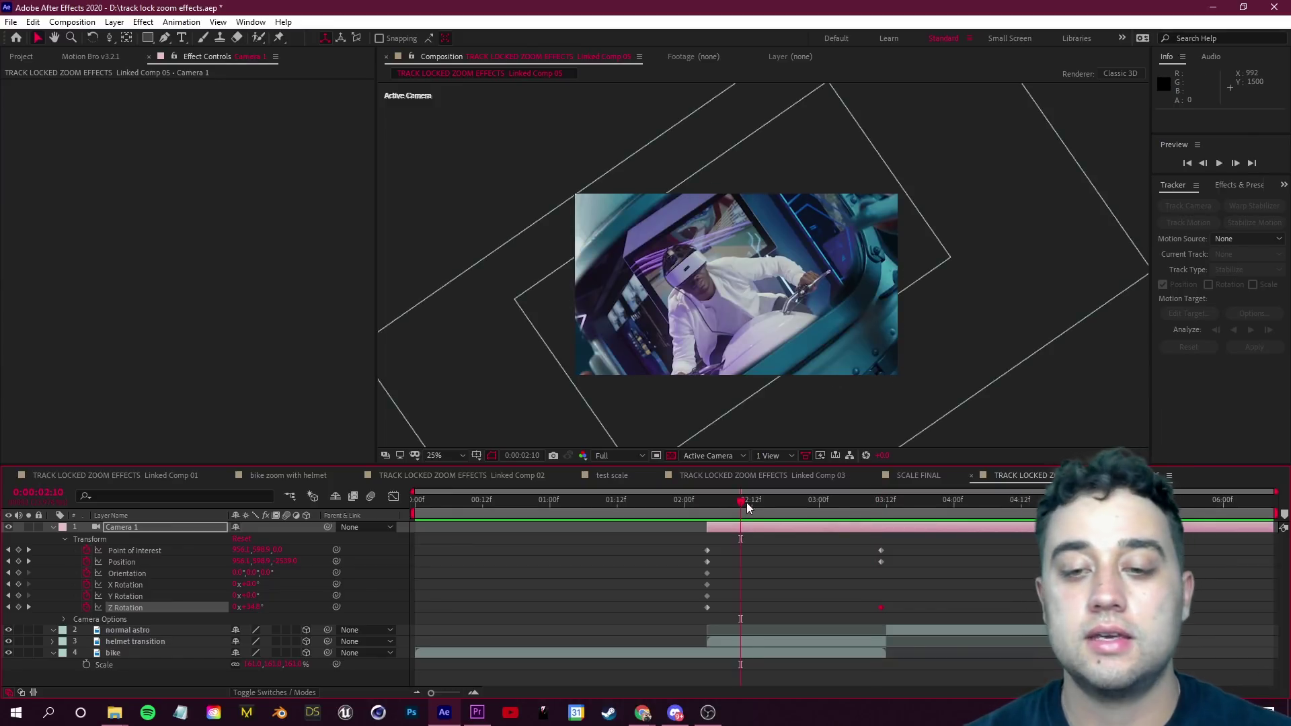
pyautogui.moveTo(746, 502); pyautogui.dragTo(723, 511)
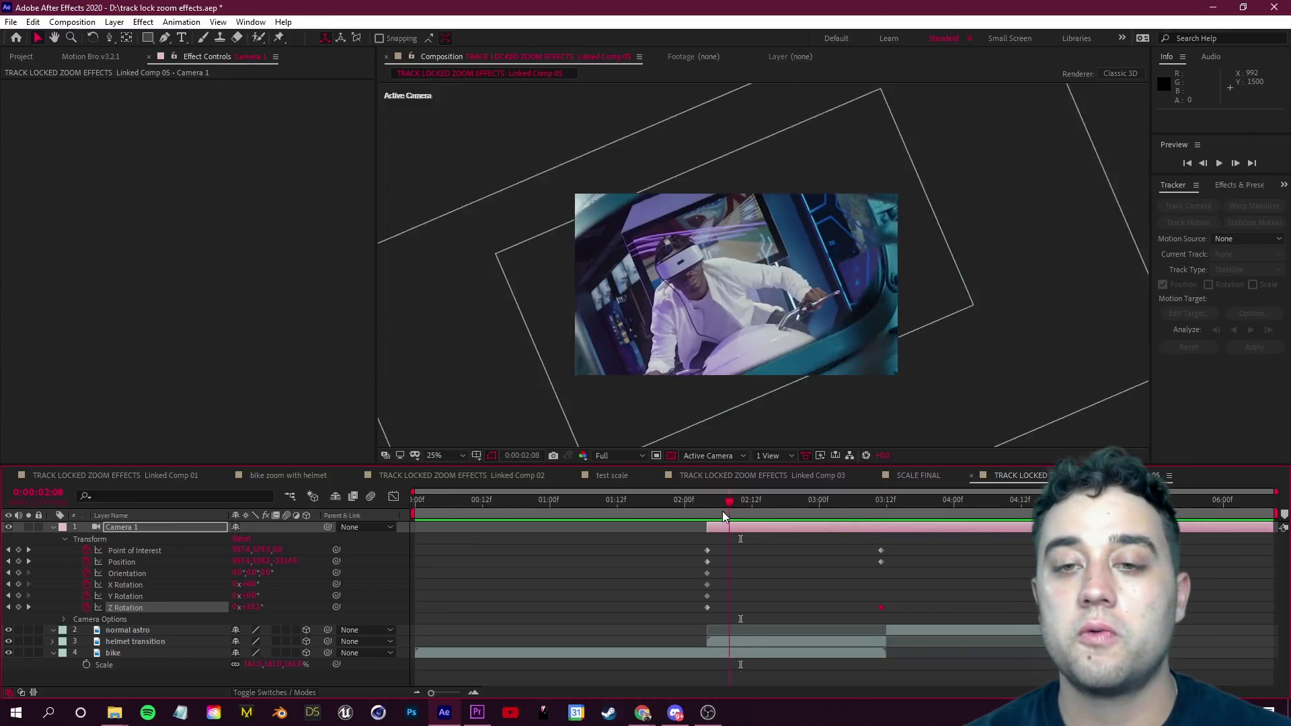
# Step: Search the effects and presets for "flip" and apply the Flip preset to the helmet transition layer
pyautogui.click(1232, 187)
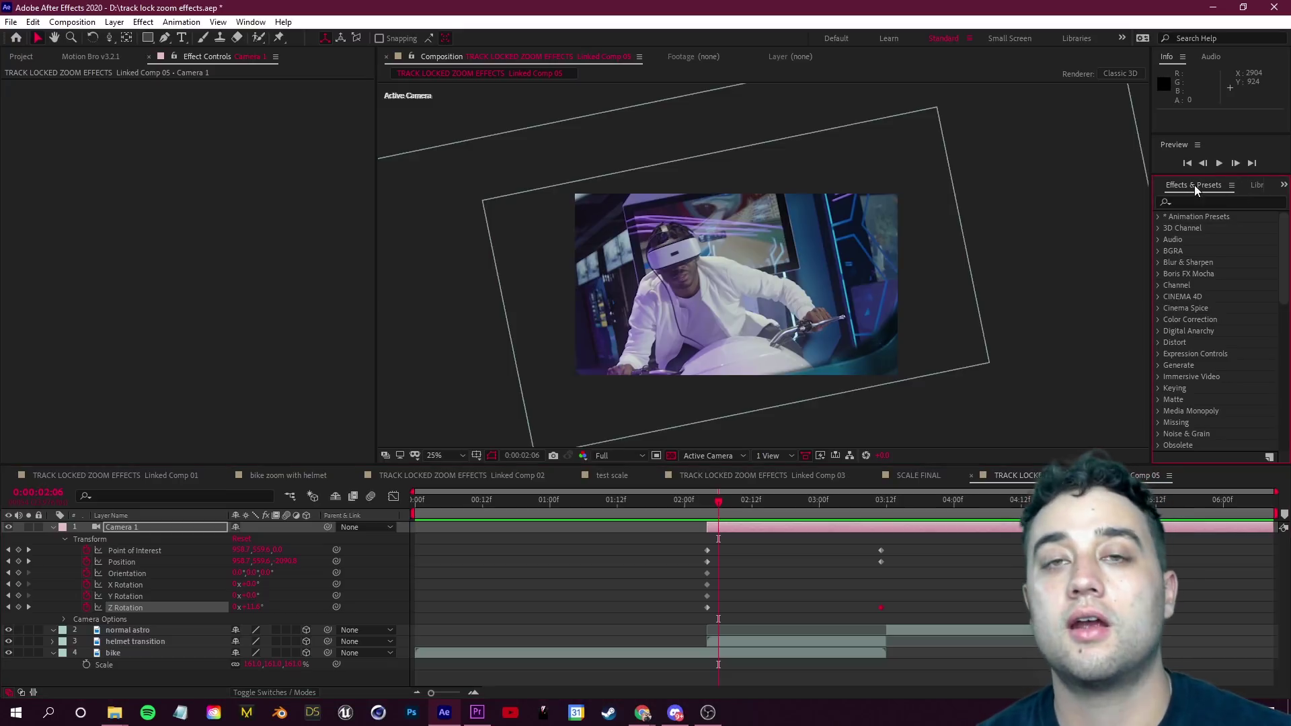
pyautogui.click(1192, 201)
pyautogui.write('flip')
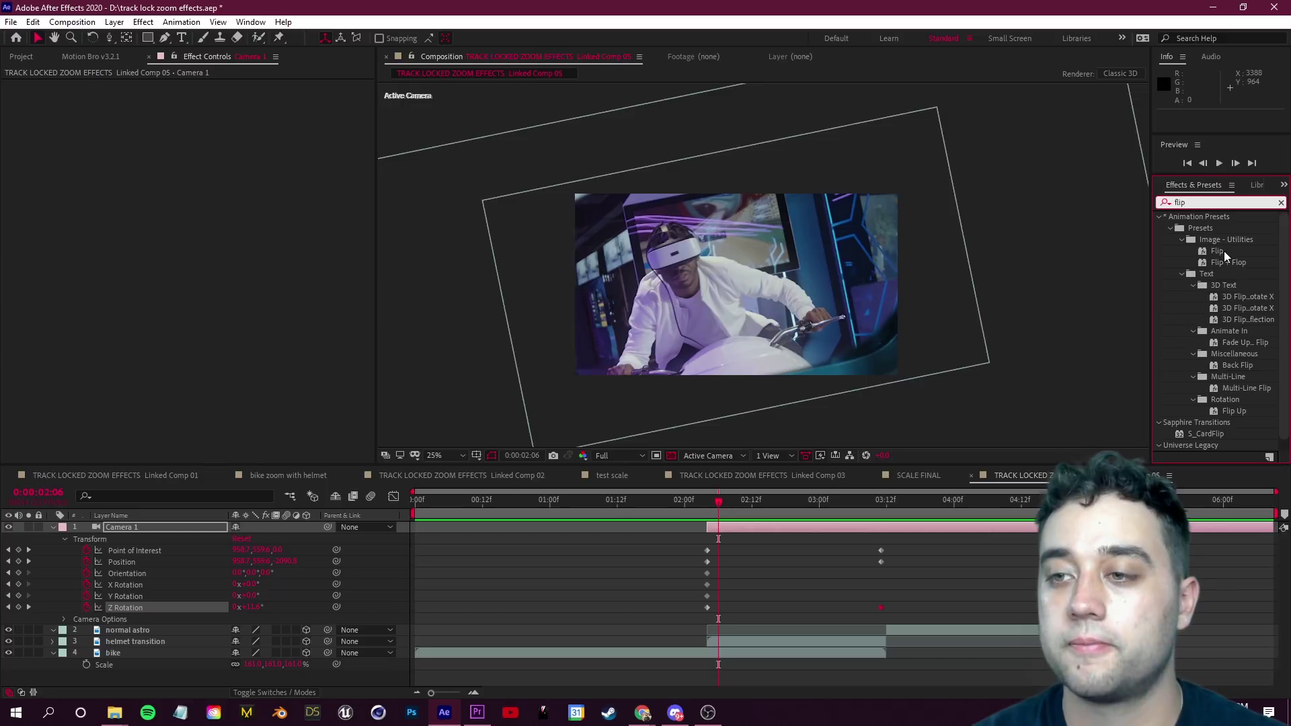
pyautogui.moveTo(1221, 252); pyautogui.dragTo(171, 641)
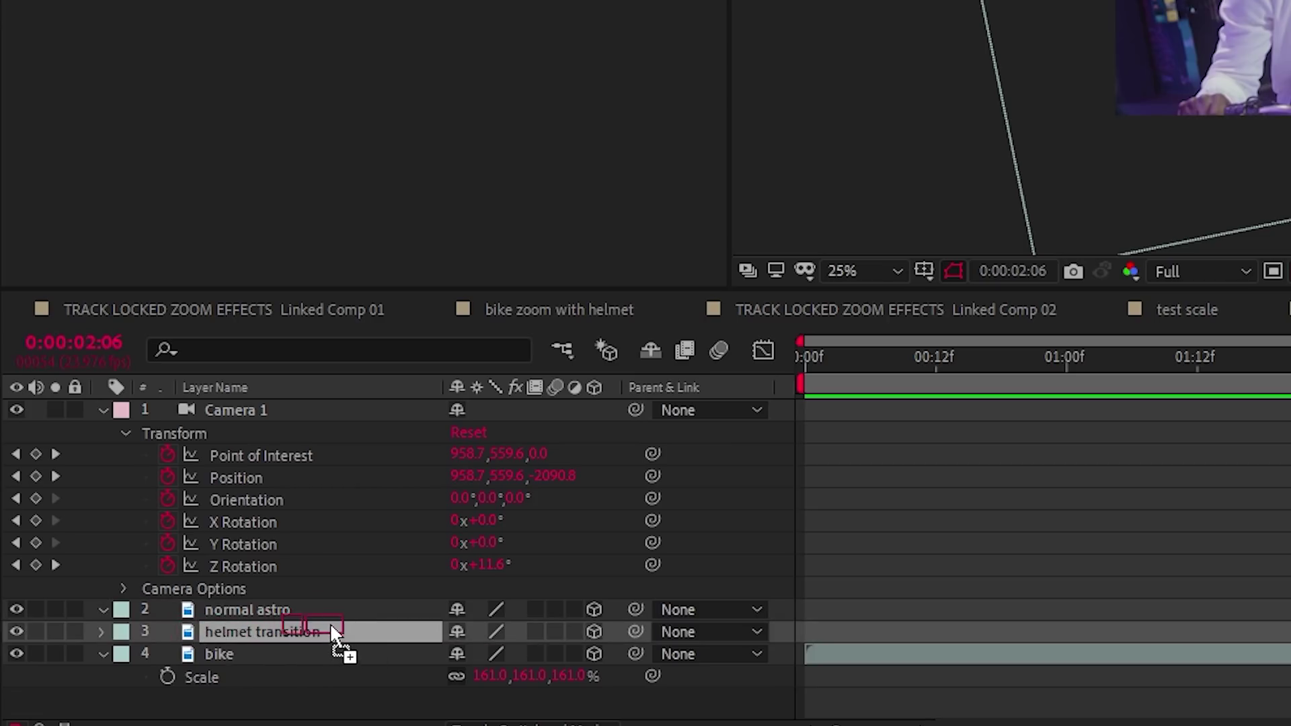
pyautogui.moveTo(331, 627); pyautogui.dragTo(326, 628)
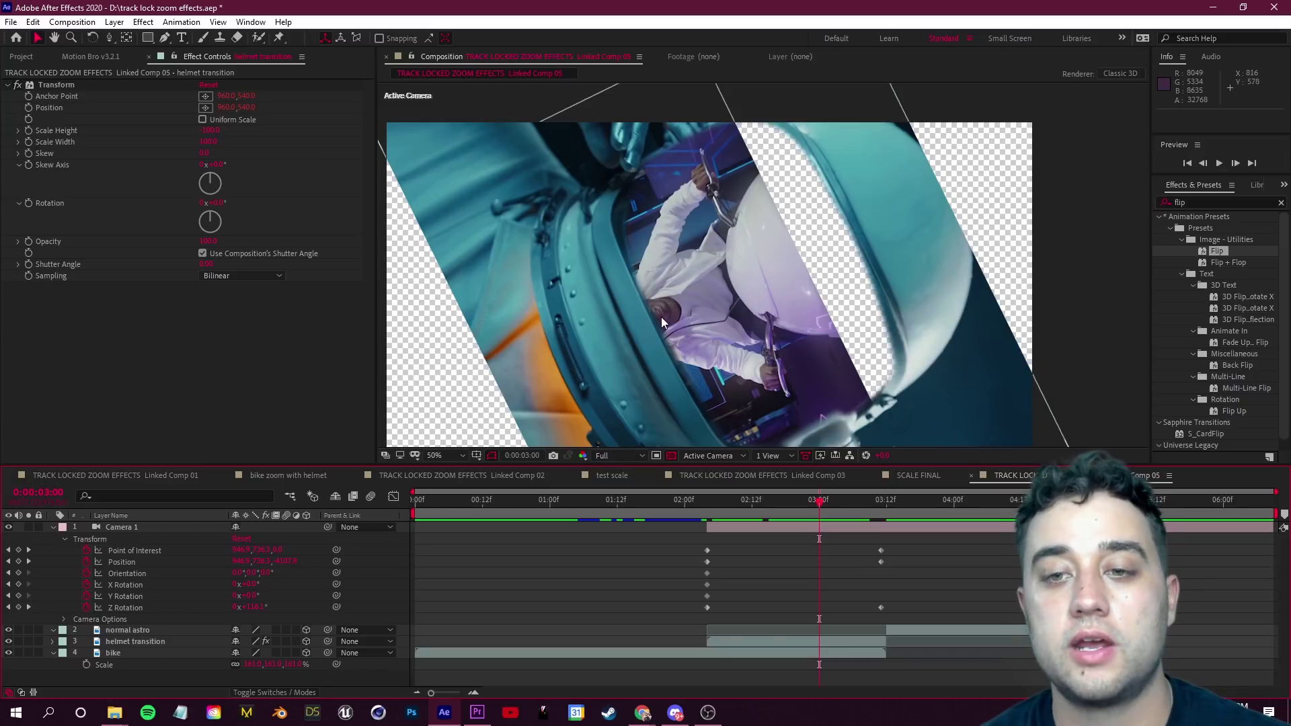
# Step: Reposition the bike layer behind the flipped visor, keyframing its transform properties at 0:00:02:06 and its Position at 0:00:02:18
pyautogui.click(140, 642)
pyautogui.click(120, 655)
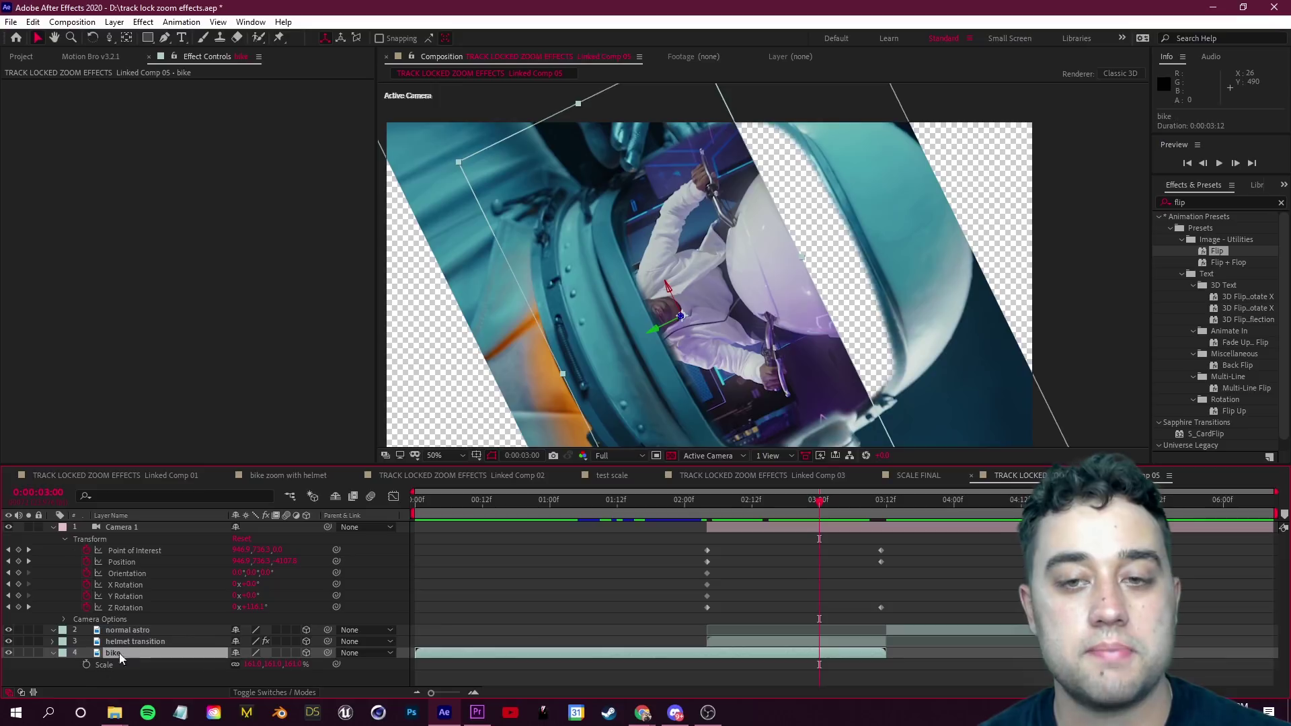
pyautogui.moveTo(720, 294); pyautogui.dragTo(800, 340)
pyautogui.moveTo(757, 515); pyautogui.dragTo(719, 519)
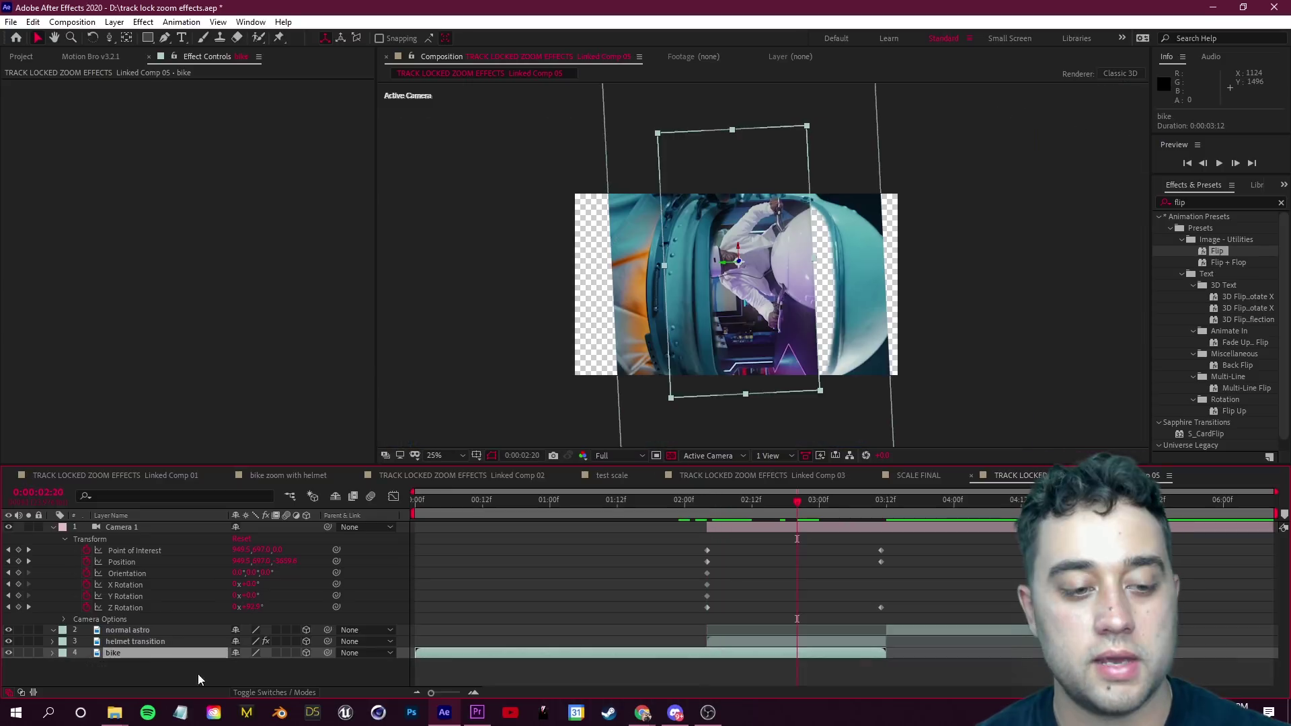
pyautogui.press('s')
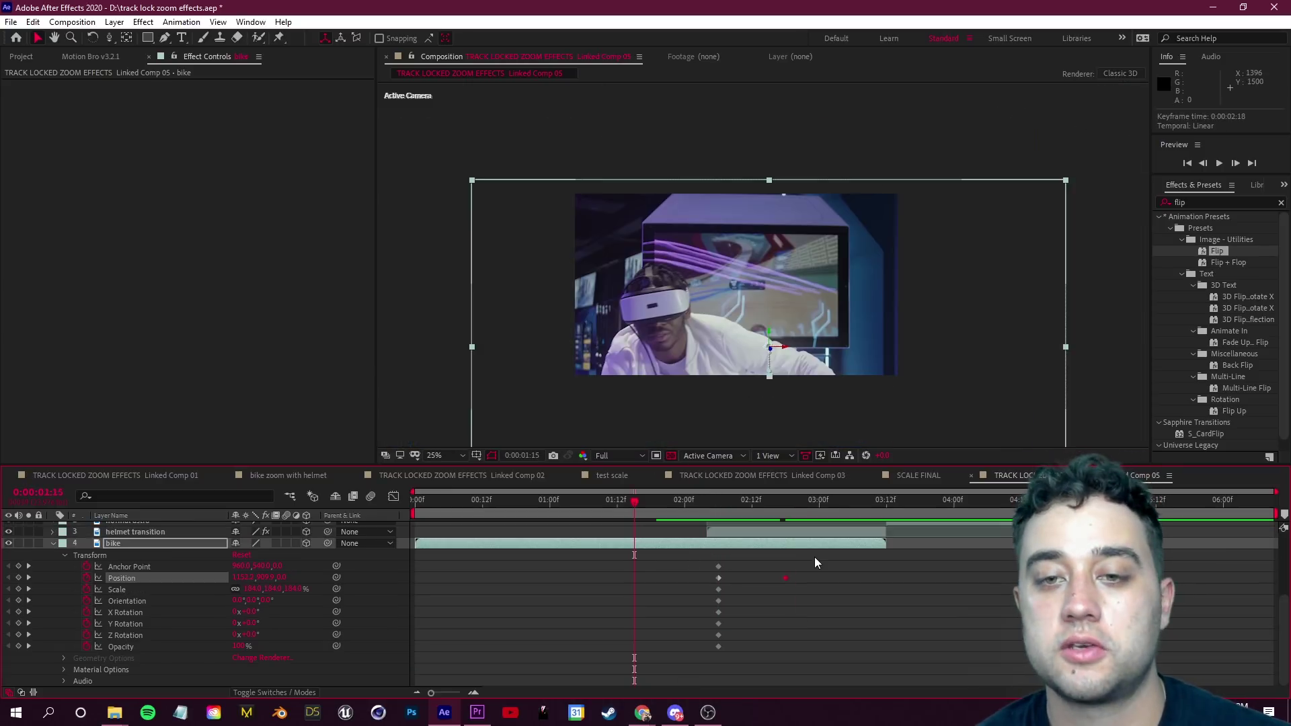
# Step: Play back and scrub the flipped helmet transition to check the bike's placement in the visor up to the normal astro cut
pyautogui.press('space')
pyautogui.press('space')
pyautogui.moveTo(822, 502); pyautogui.dragTo(625, 543)
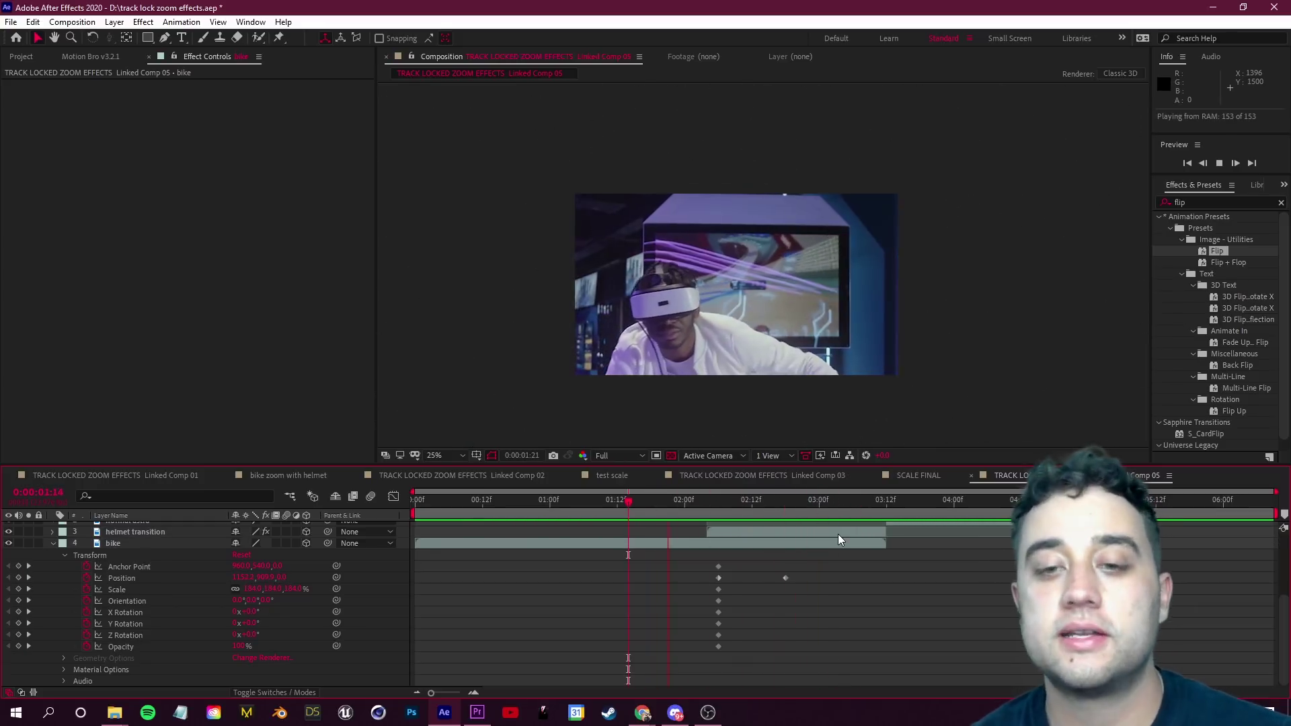
pyautogui.press('space')
pyautogui.press('space')
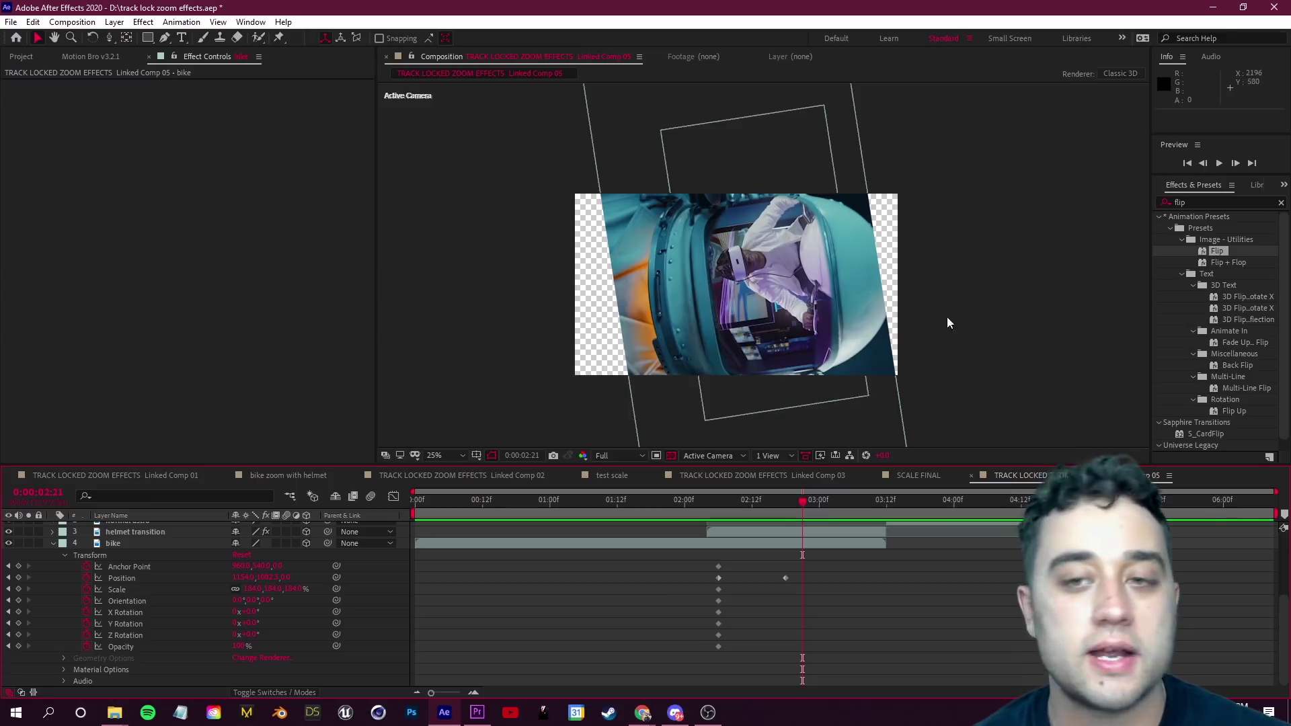
pyautogui.moveTo(801, 513); pyautogui.dragTo(696, 534)
pyautogui.press('space')
pyautogui.press('space')
pyautogui.moveTo(876, 504); pyautogui.dragTo(861, 502)
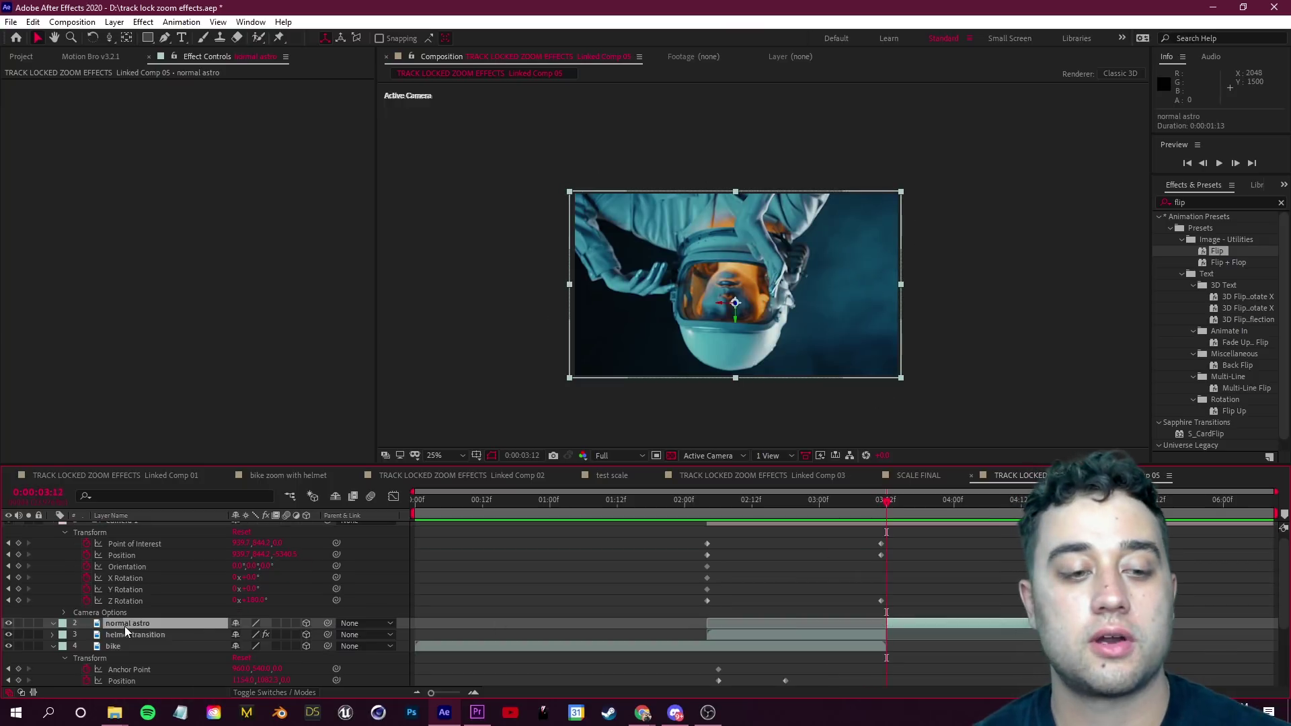
# Step: Apply the Flip preset to the normal astro layer and play back the pull-out through the cut at 0:00:03:12
pyautogui.click(880, 503)
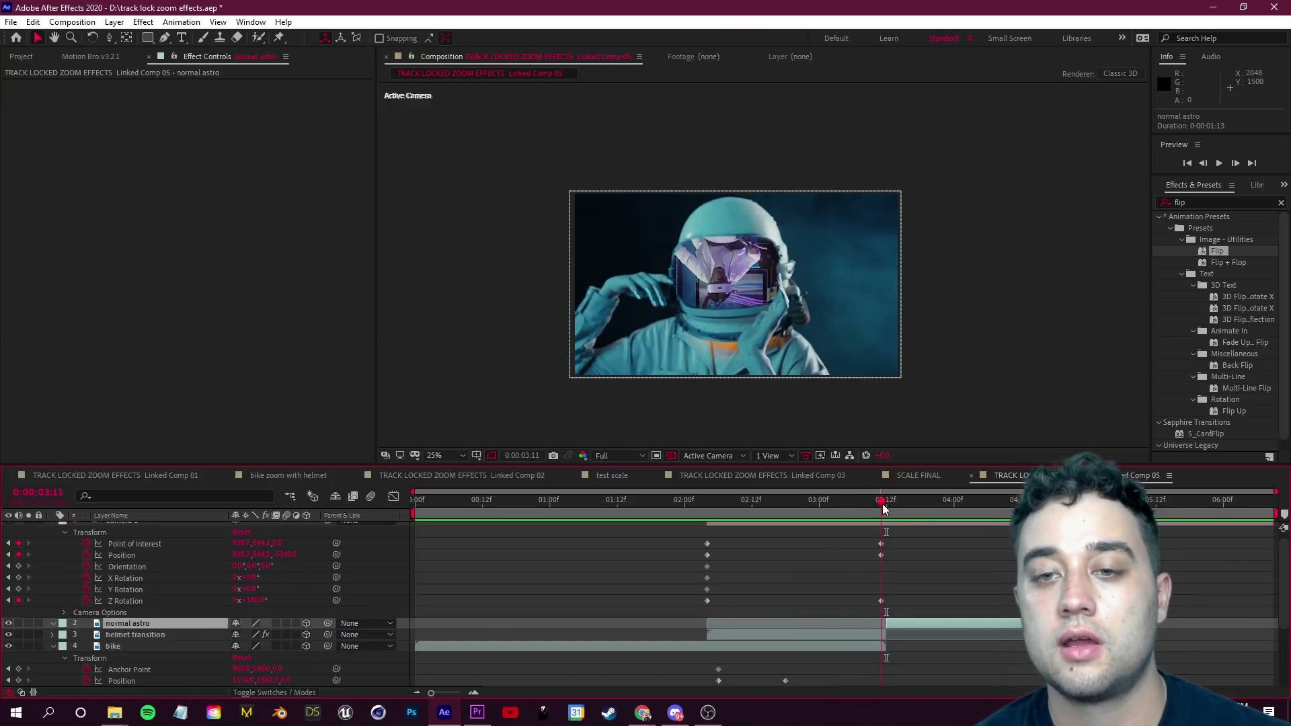
pyautogui.click(885, 504)
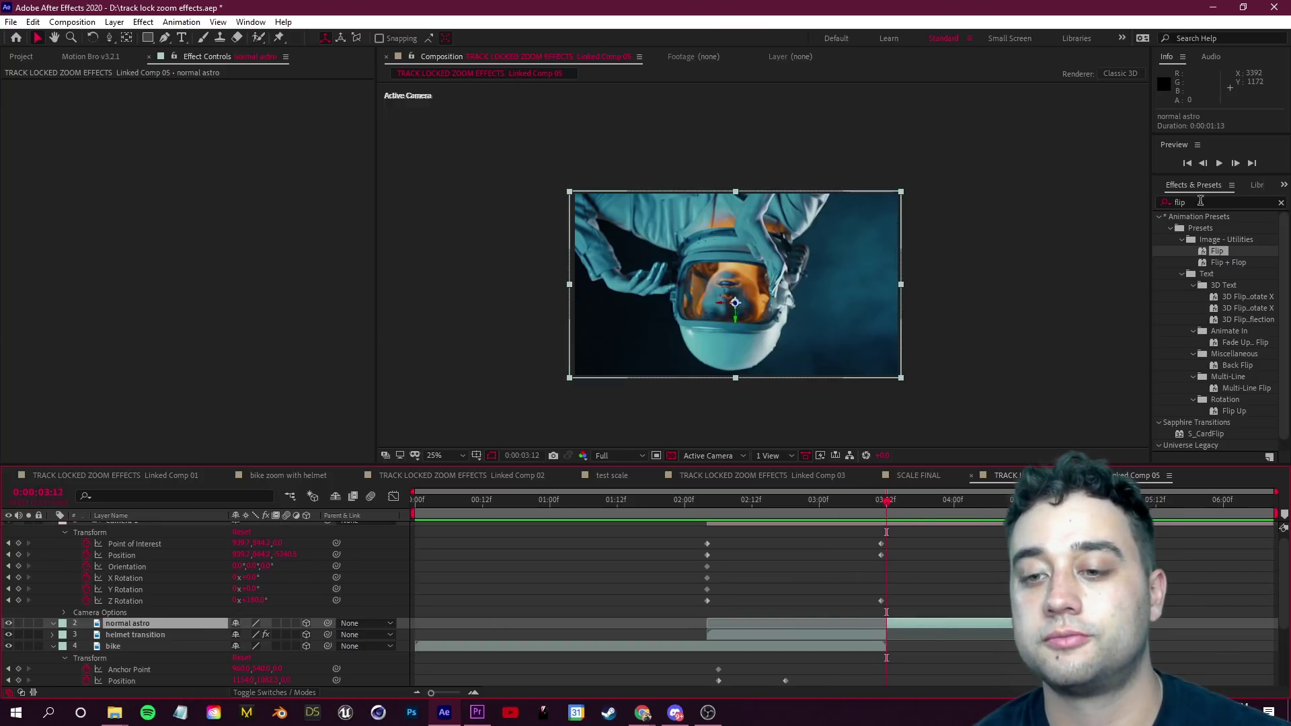
pyautogui.moveTo(1216, 250); pyautogui.dragTo(958, 636)
pyautogui.press('space')
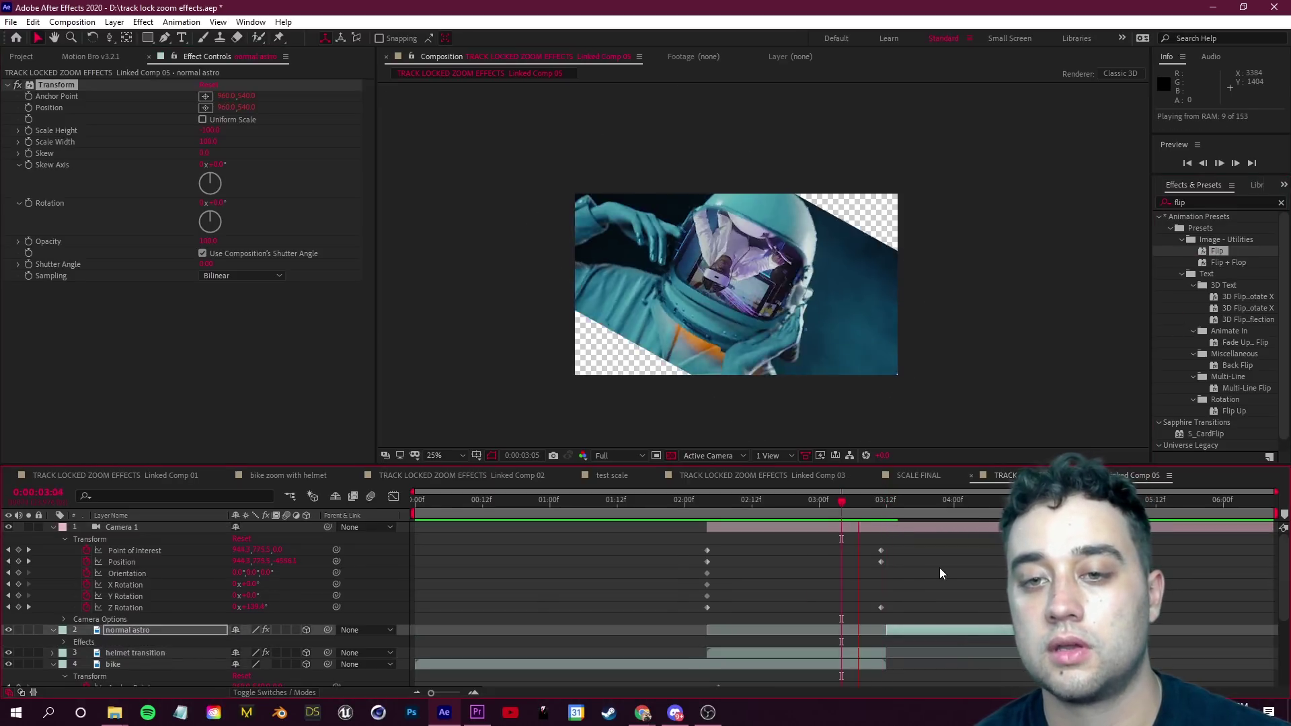
pyautogui.press('space')
pyautogui.moveTo(947, 503); pyautogui.dragTo(734, 545)
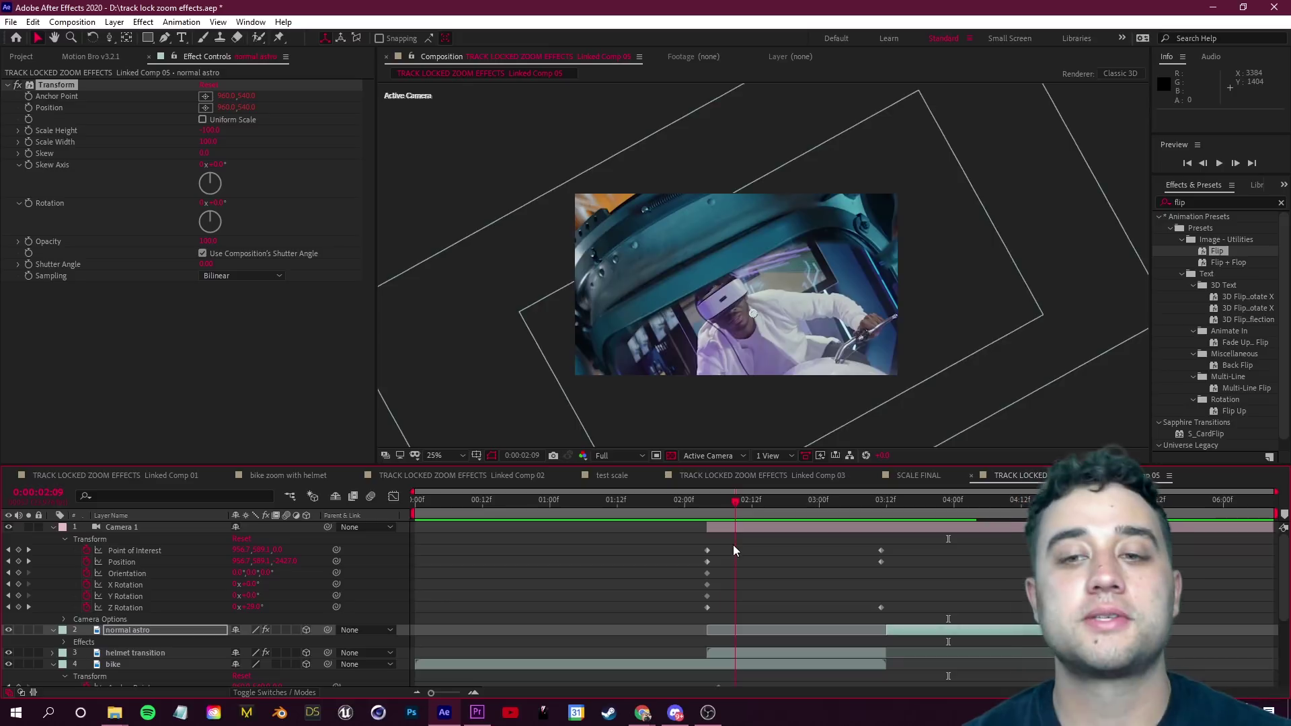
pyautogui.click(686, 506)
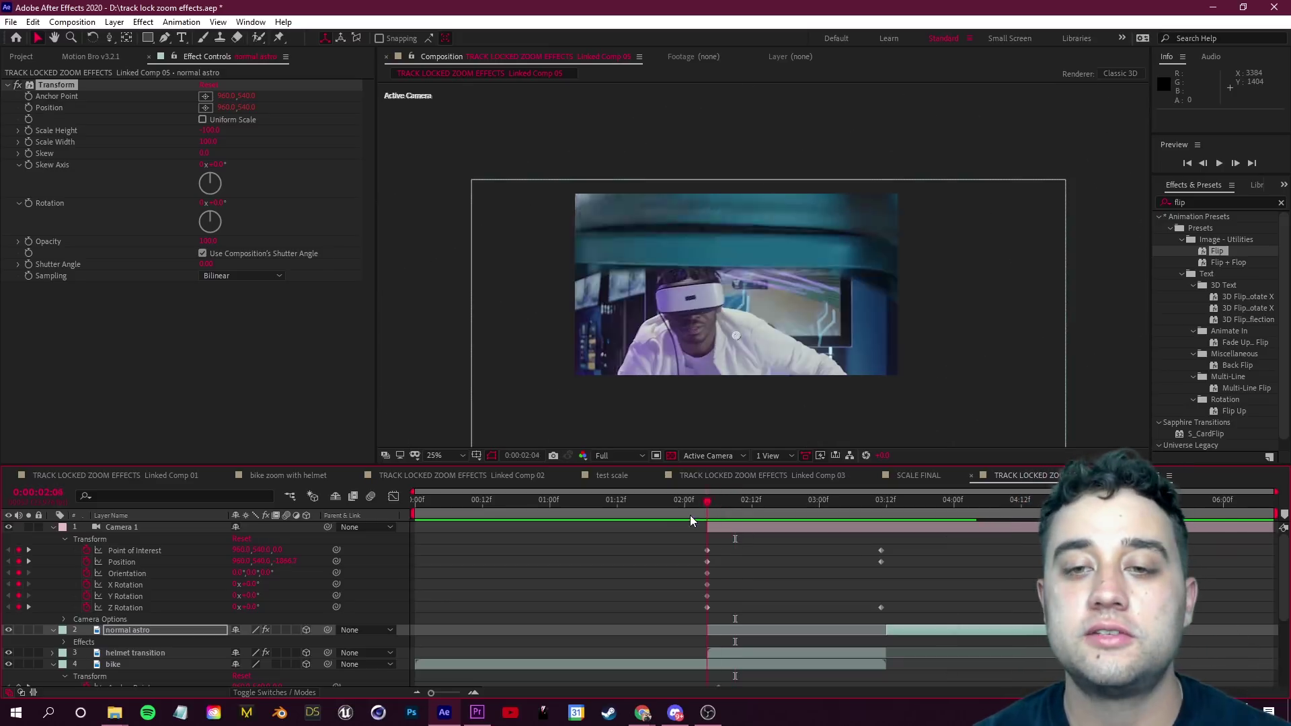
pyautogui.moveTo(688, 523); pyautogui.dragTo(763, 555)
# Step: Enable motion blur for the composition and for the normal astro, helmet transition and bike layers, and inspect the blurred frame at 0:00:02:04
pyautogui.press('=')
pyautogui.press('=')
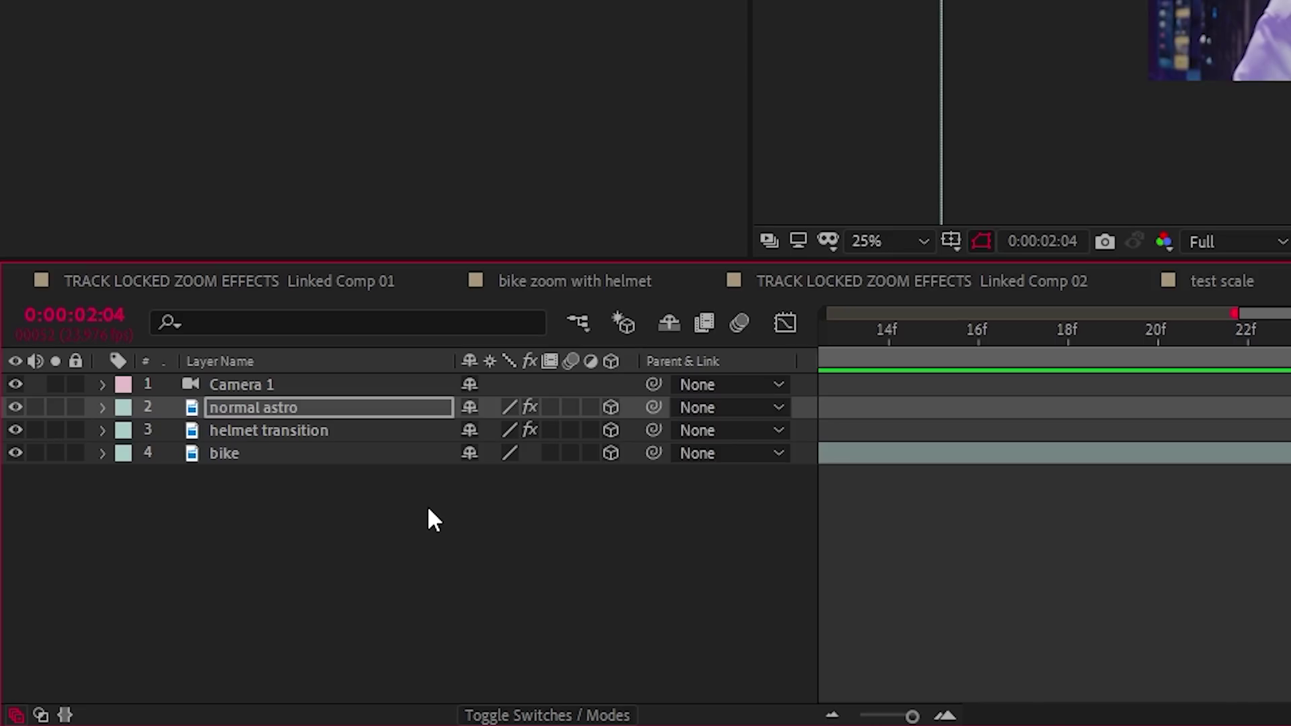
pyautogui.click(521, 716)
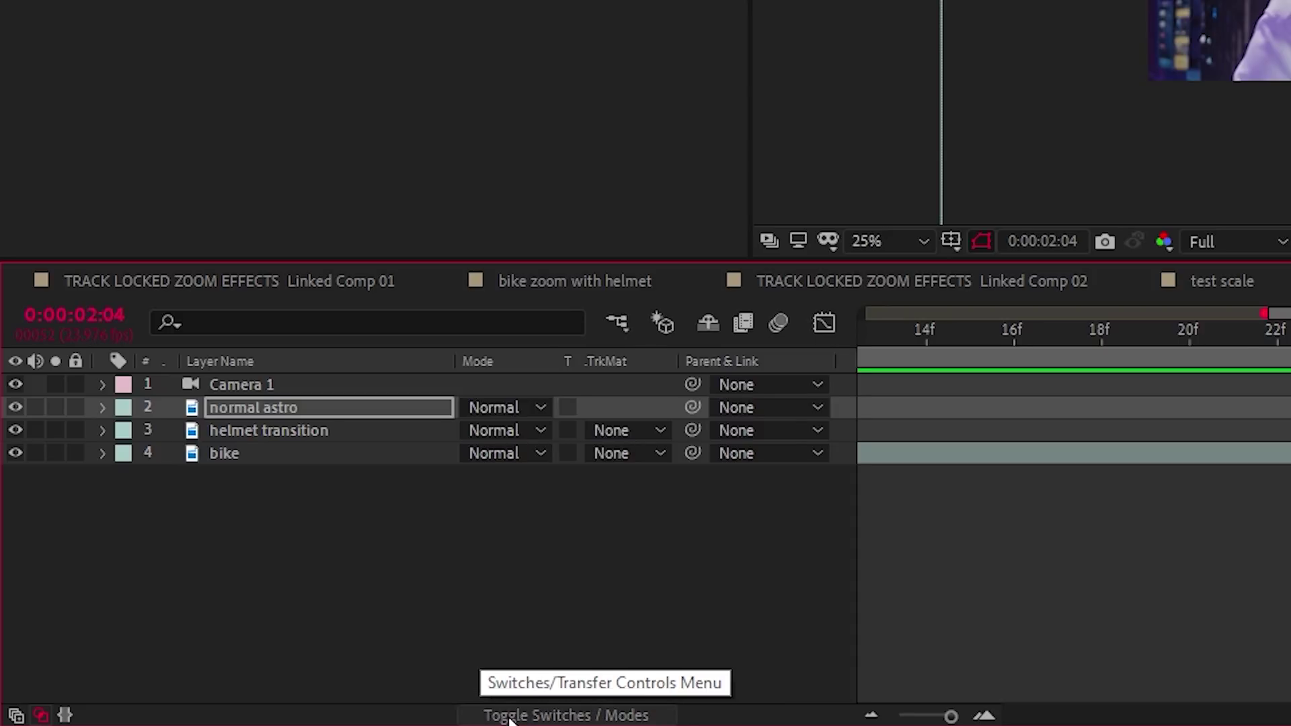
pyautogui.click(509, 717)
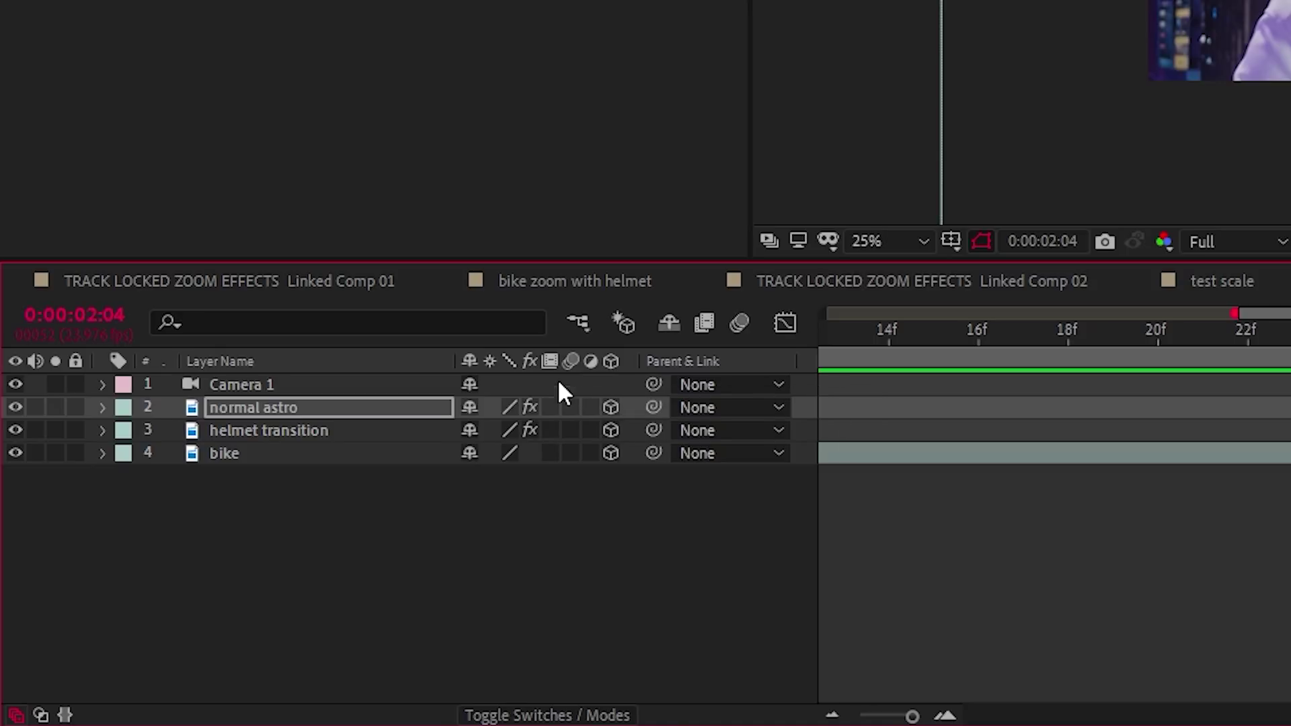
pyautogui.click(569, 408)
pyautogui.scroll(3, 740, 392)
pyautogui.moveTo(696, 371); pyautogui.dragTo(789, 282)
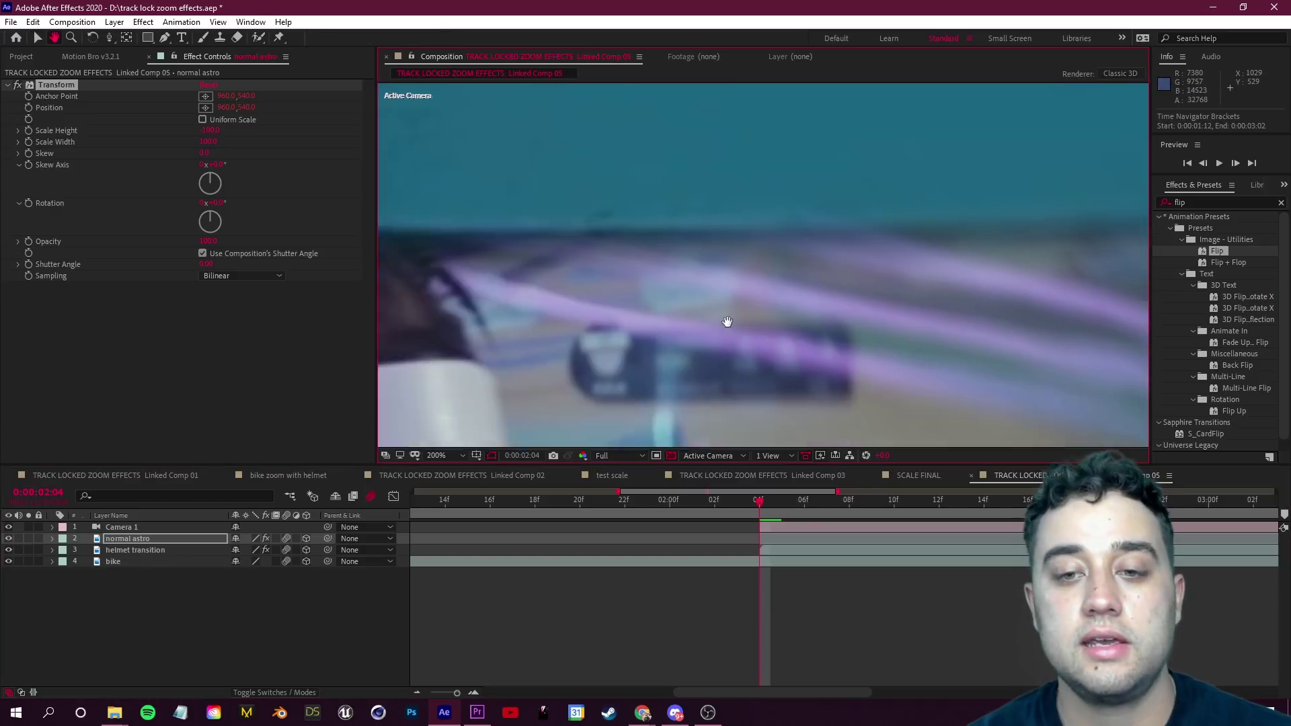
pyautogui.scroll(-1, 769, 303)
pyautogui.moveTo(646, 374); pyautogui.dragTo(752, 327)
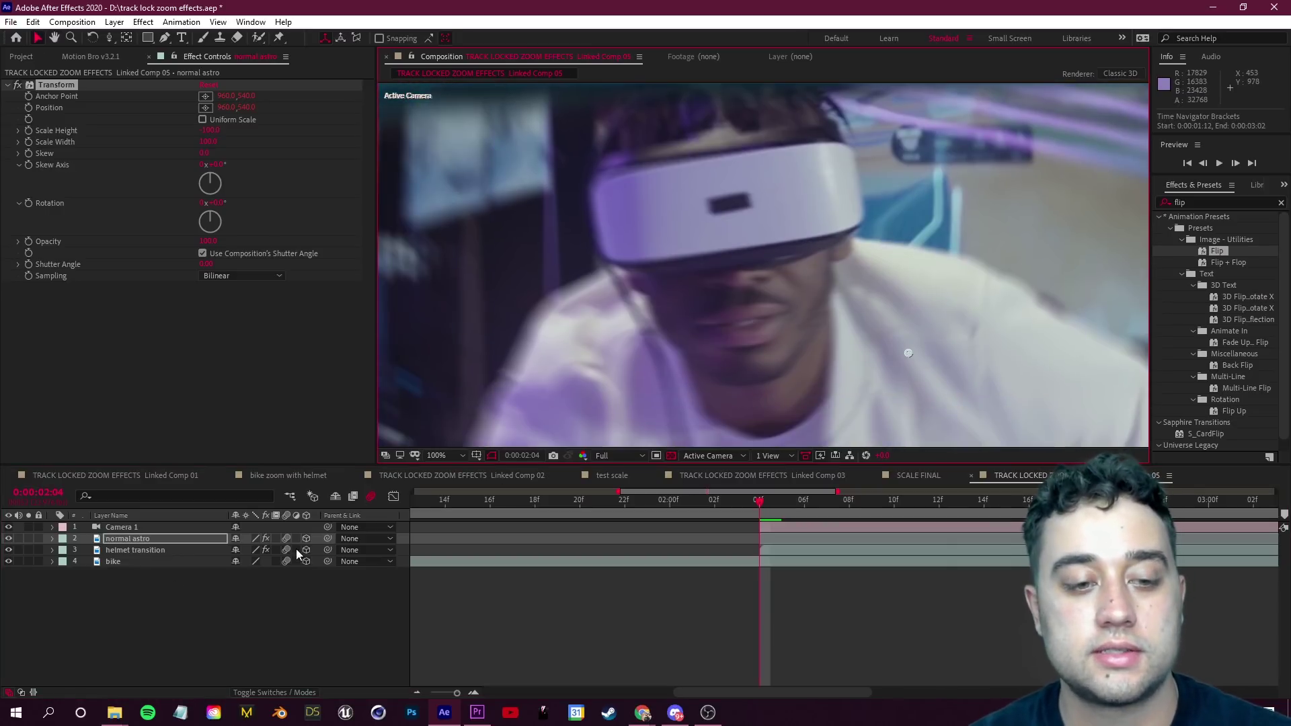
pyautogui.click(284, 562)
pyautogui.click(284, 562)
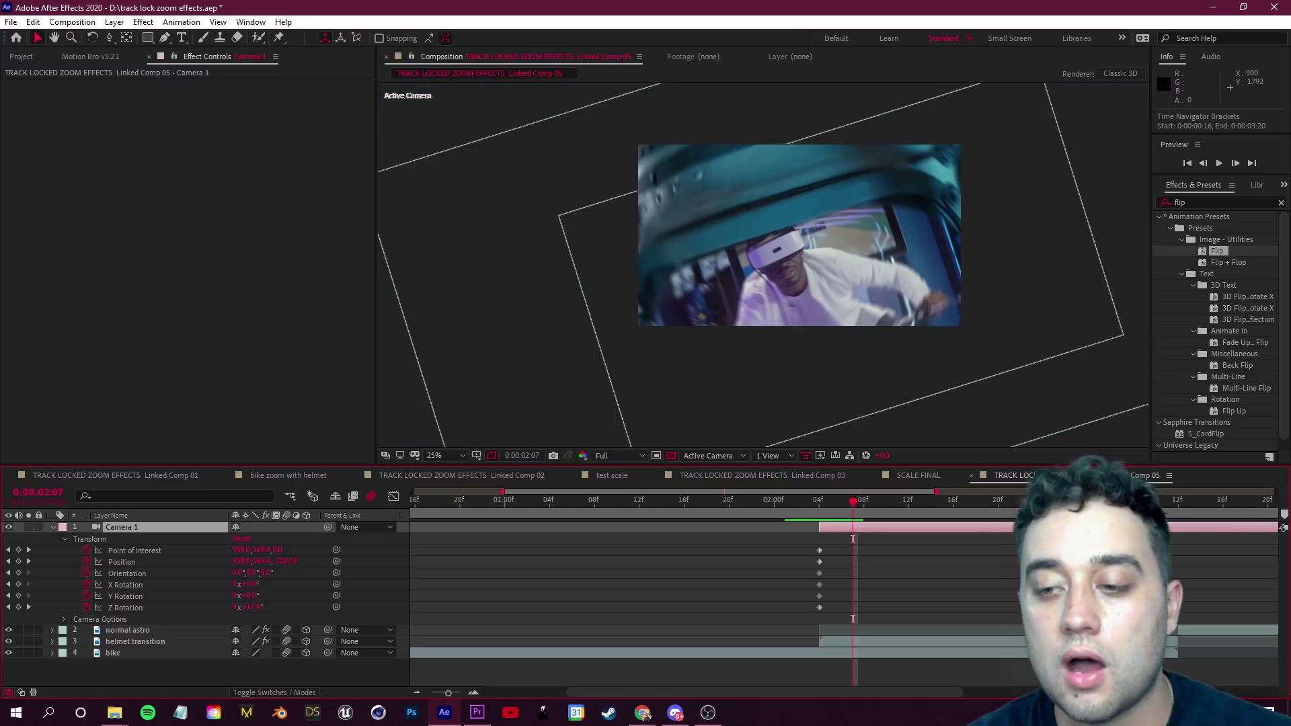
# Step: Try moving Camera 1's final keyframes earlier to 0:00:02:21, play back the faster pull-out, and undo the move
pyautogui.moveTo(1143, 543); pyautogui.dragTo(1183, 609)
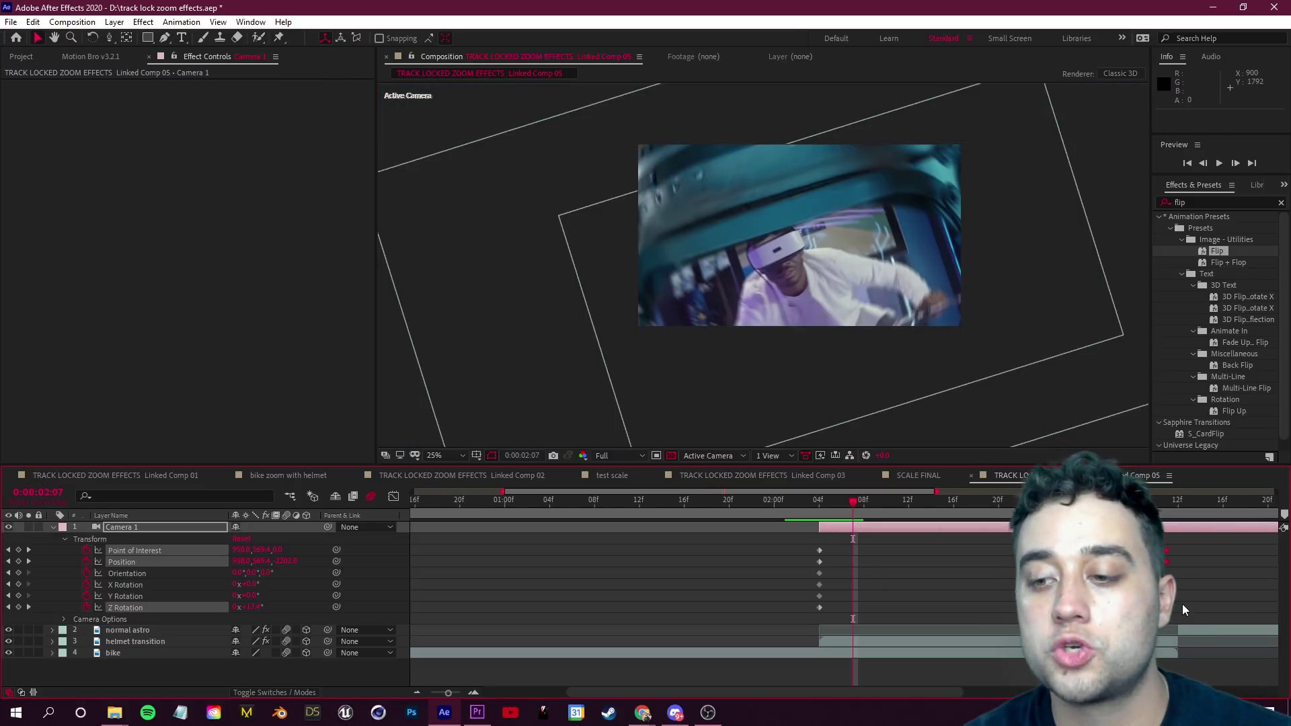
pyautogui.moveTo(1167, 562); pyautogui.dragTo(1009, 562)
pyautogui.moveTo(855, 507); pyautogui.dragTo(784, 508)
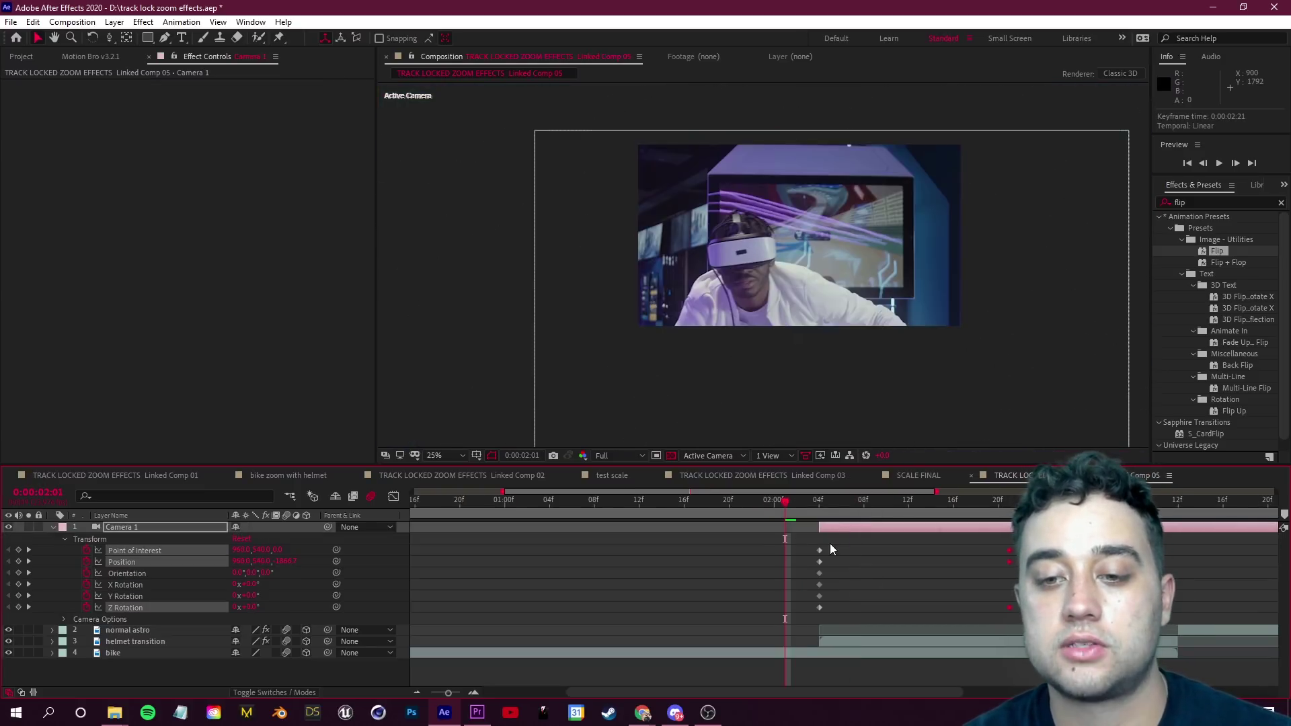
pyautogui.press('space')
pyautogui.press('space')
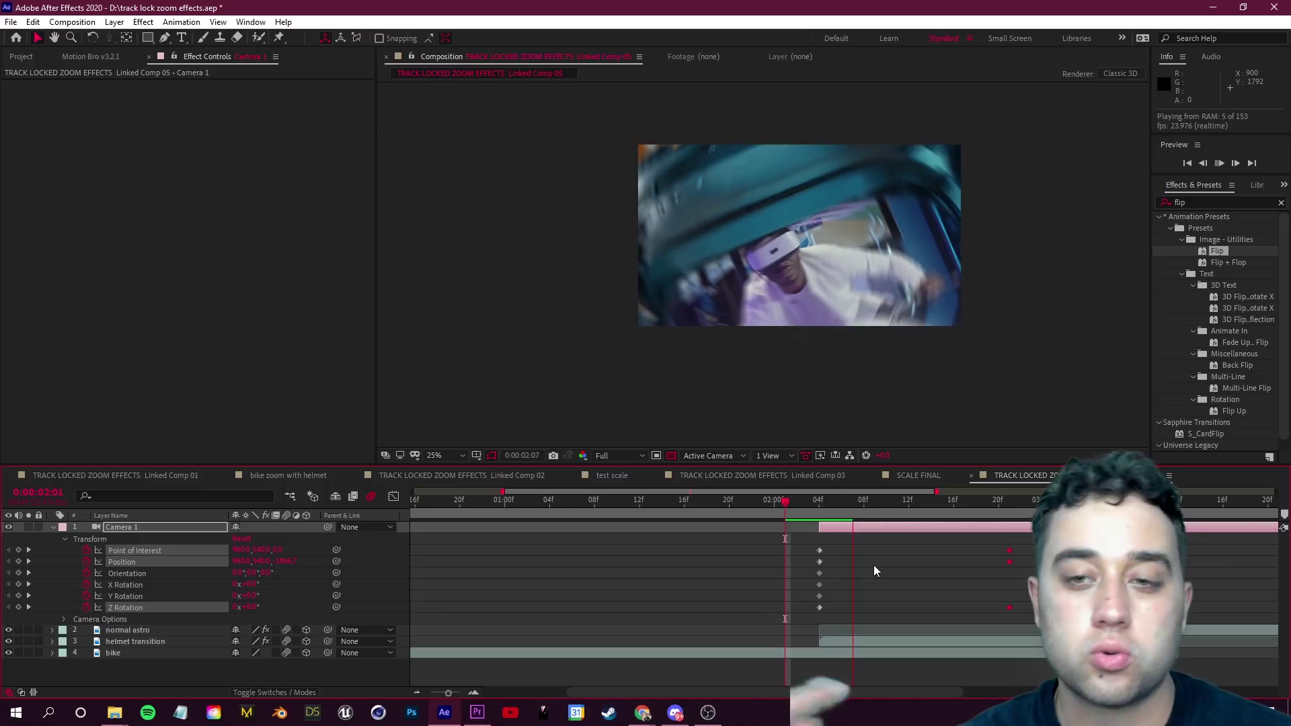
pyautogui.press('space')
pyautogui.hotkey('ctrl', 'z')
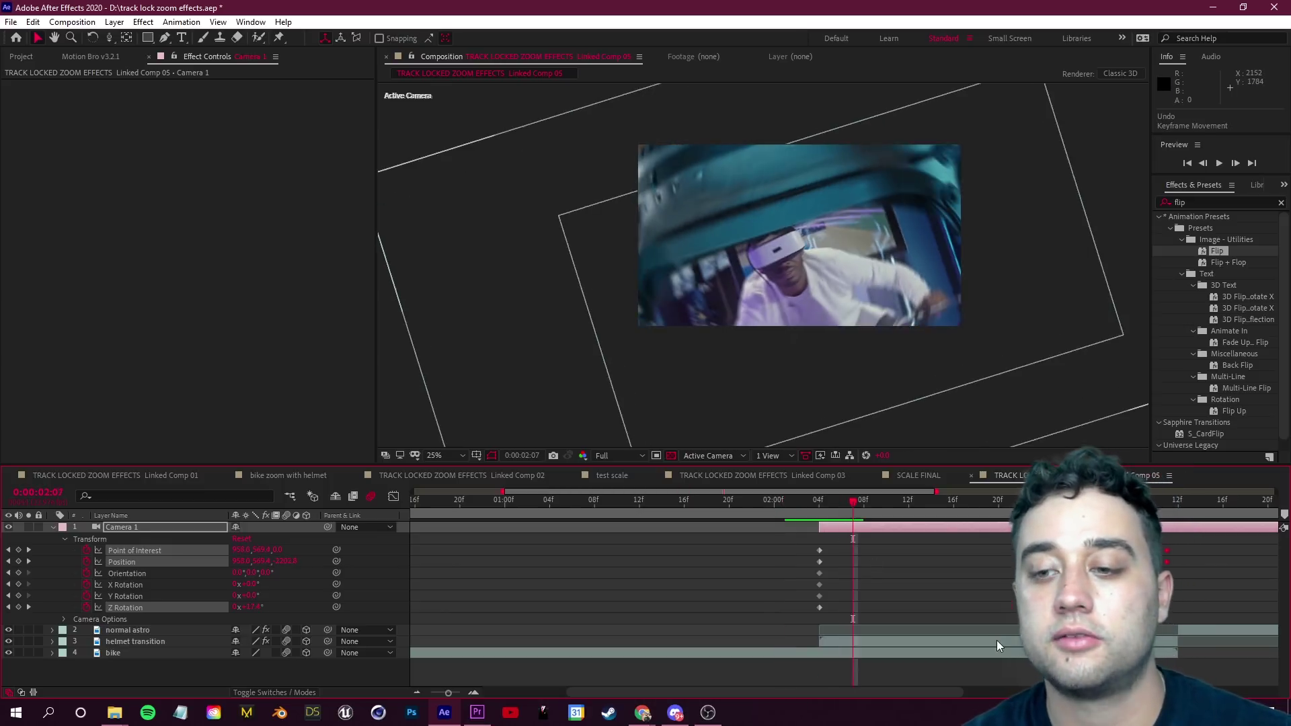
# Step: Adjust the motion blur Shutter Angle in the composition's advanced settings
pyautogui.click(71, 22)
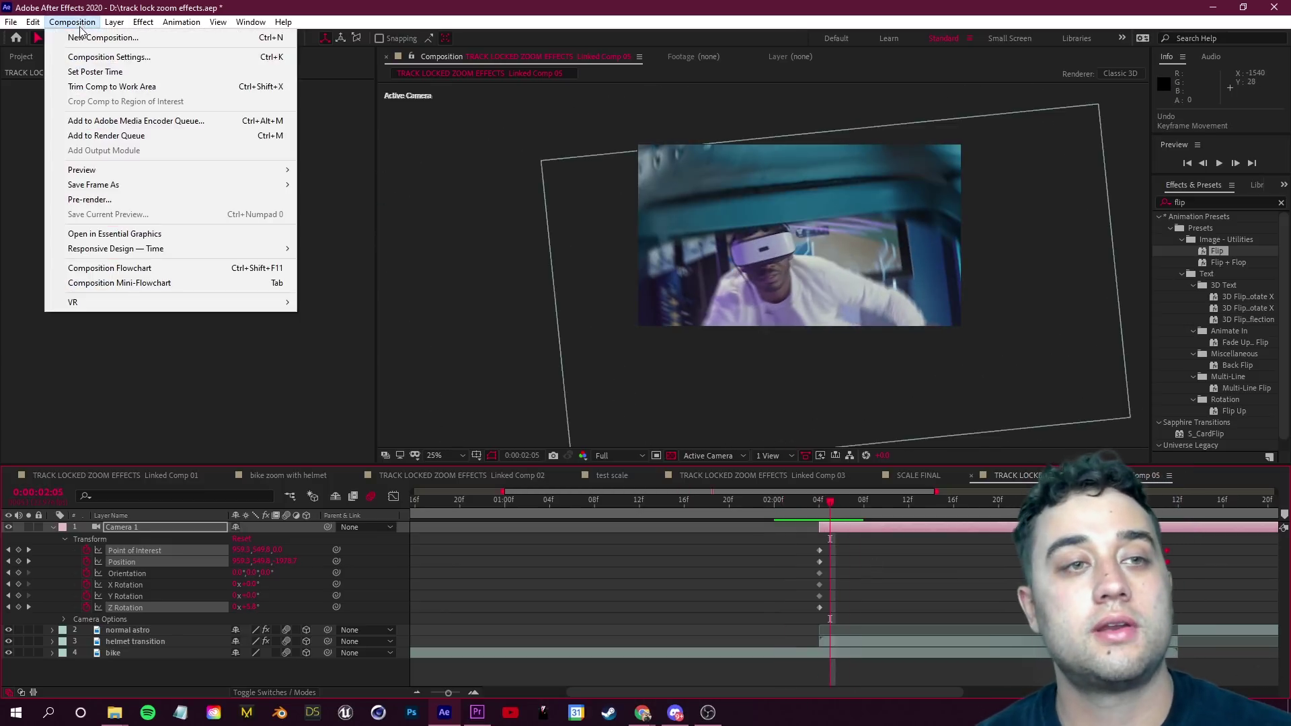
pyautogui.click(109, 57)
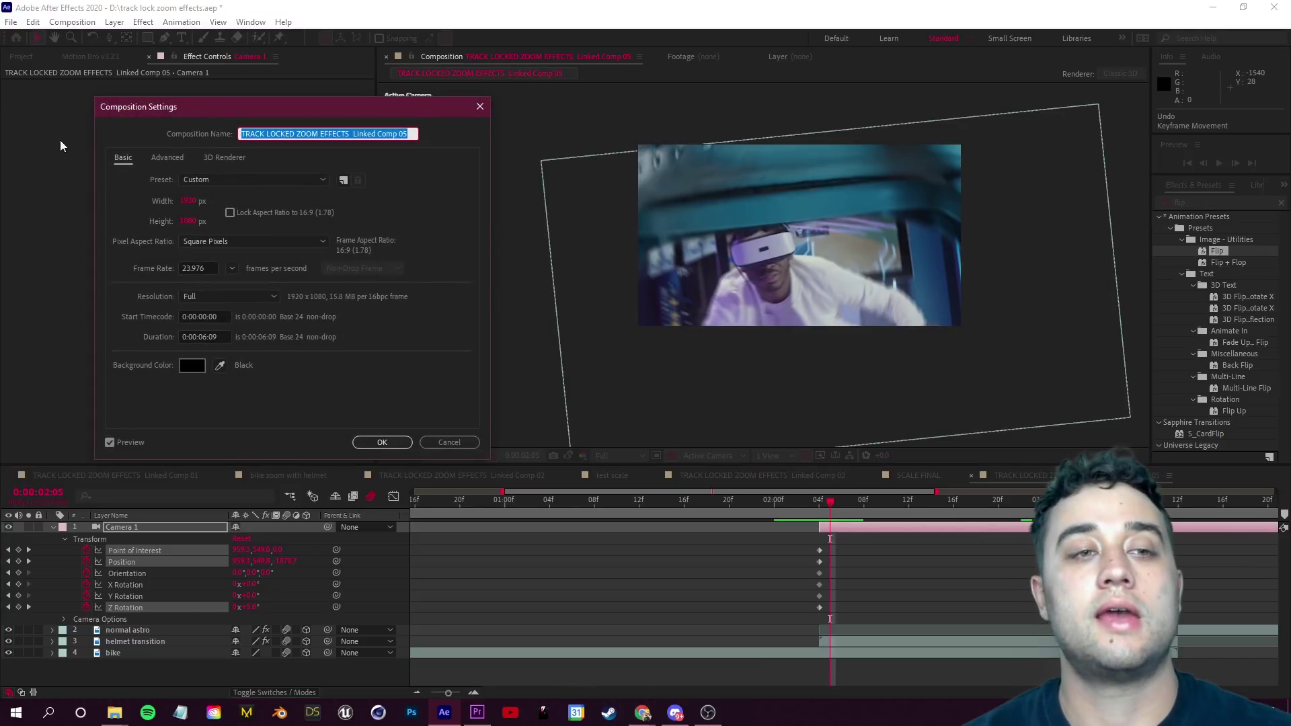
pyautogui.click(168, 160)
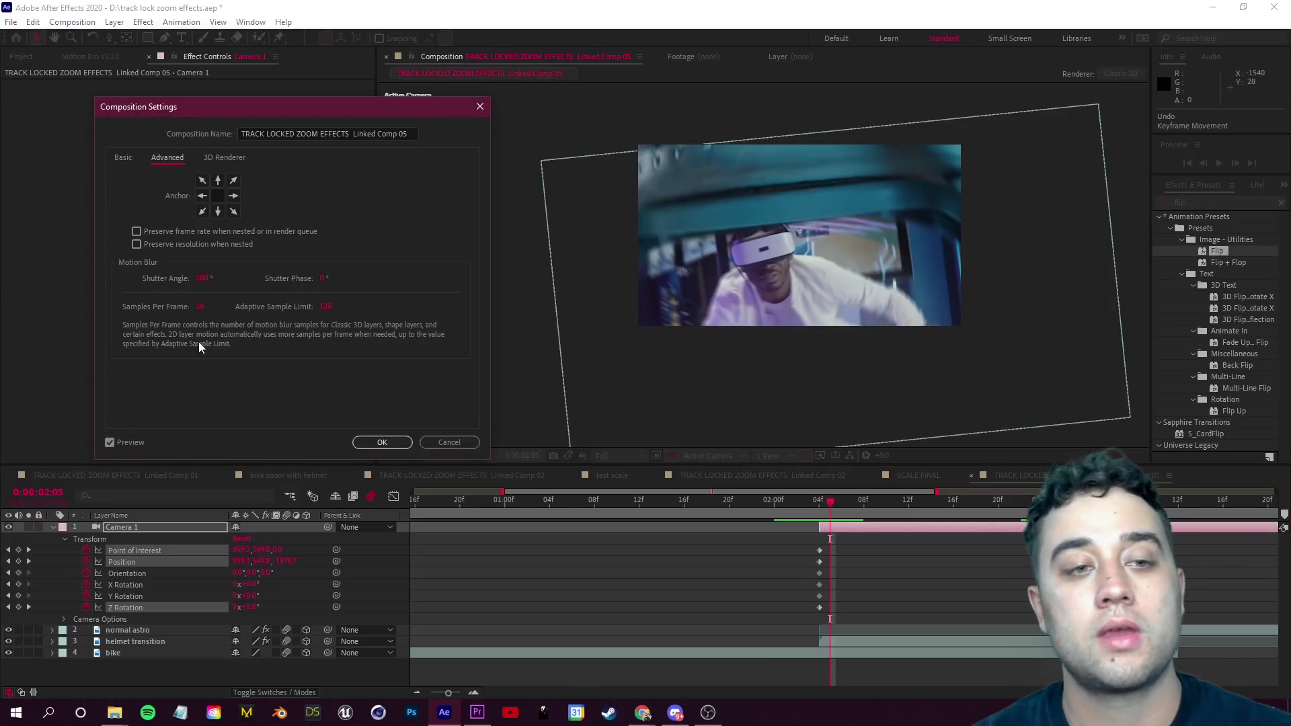
pyautogui.moveTo(204, 281); pyautogui.dragTo(237, 278)
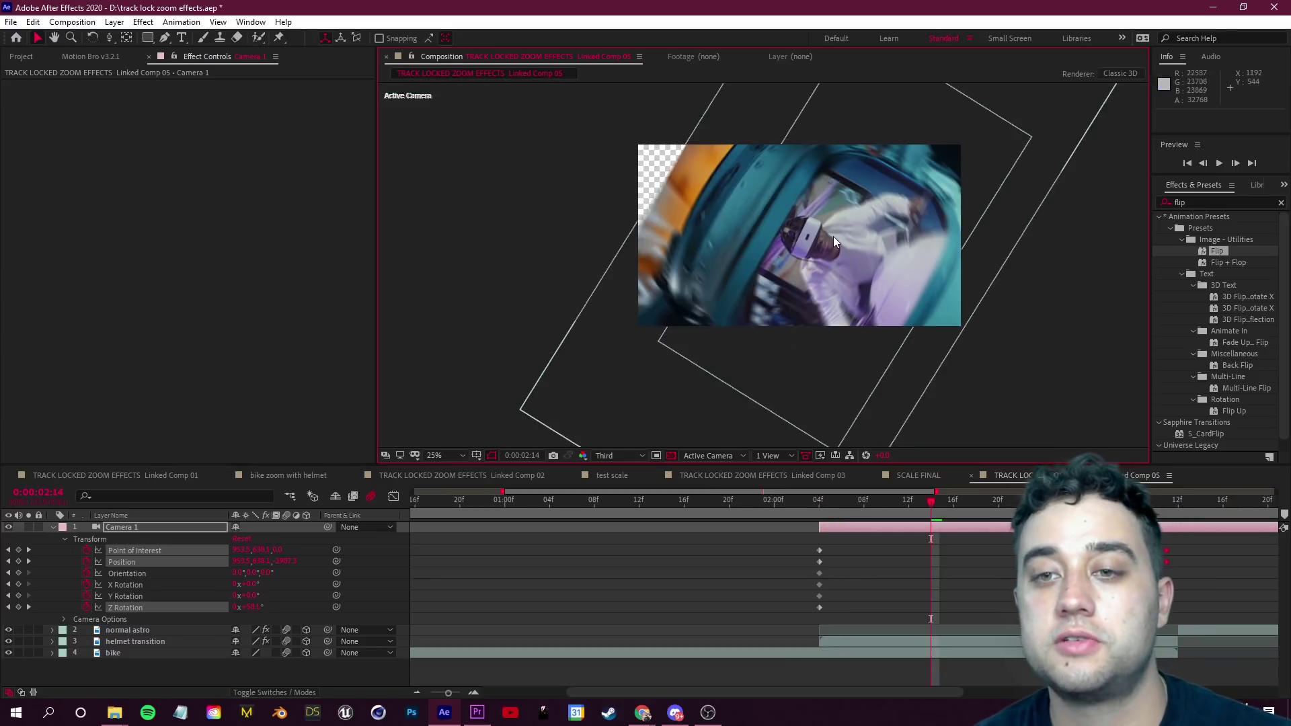
# Step: Play back and scrub the motion-blurred rotating pull-out to check the frame's edges for transparent gaps
pyautogui.moveTo(919, 276); pyautogui.dragTo(912, 275)
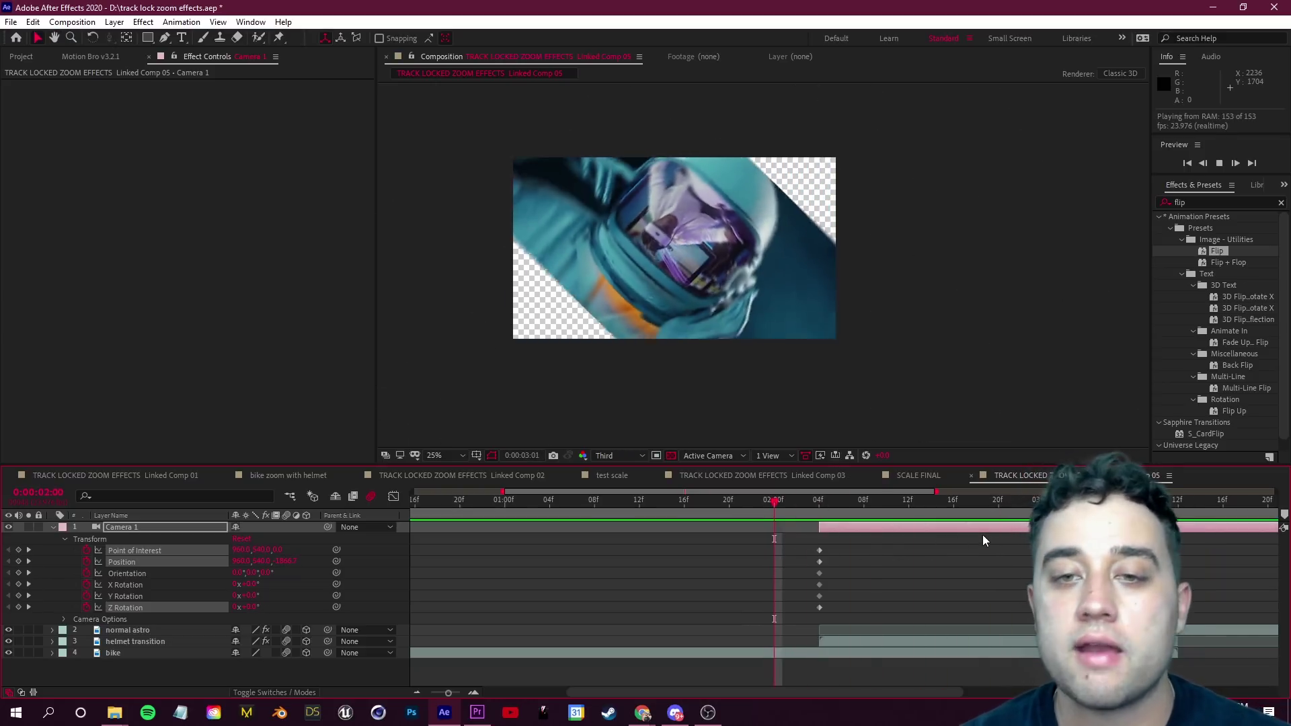
pyautogui.press('space')
pyautogui.press('space')
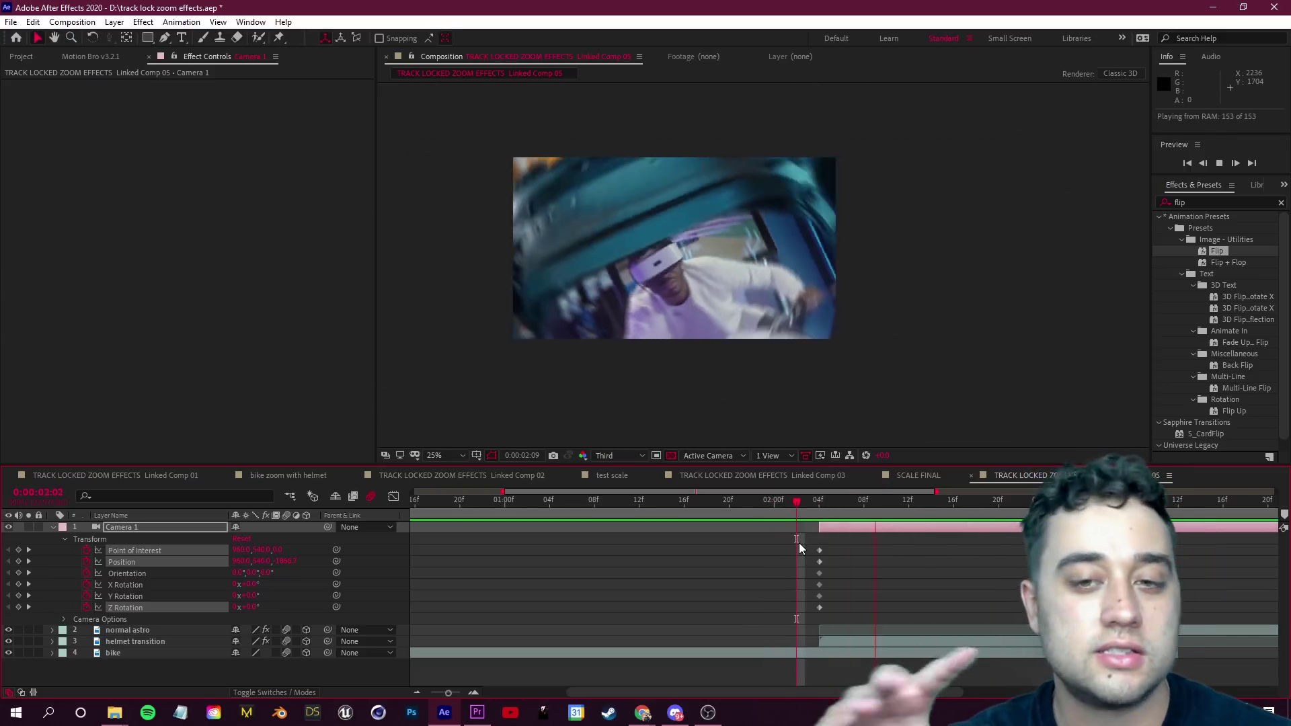
pyautogui.press('space')
pyautogui.click(921, 498)
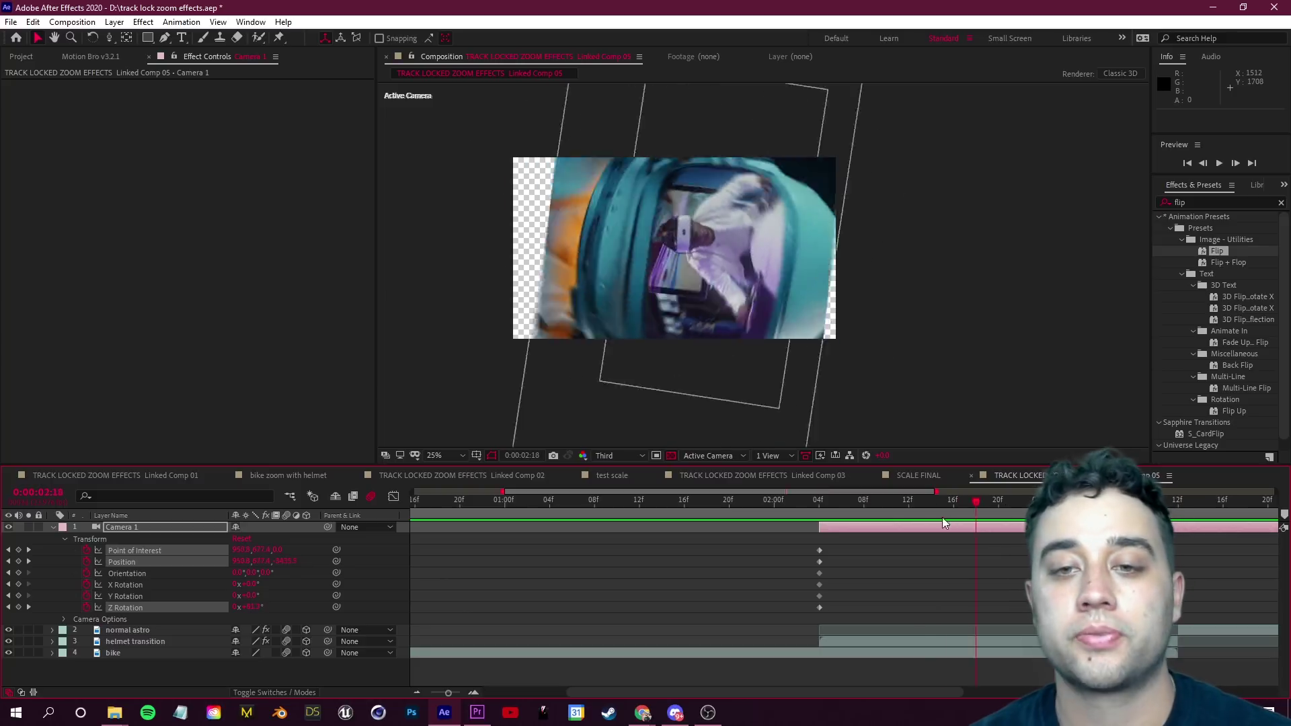
# Step: Pre-compose Camera 1, normal astro, helmet transition and bike into a new composition named FINAL SCALING
pyautogui.click(53, 528)
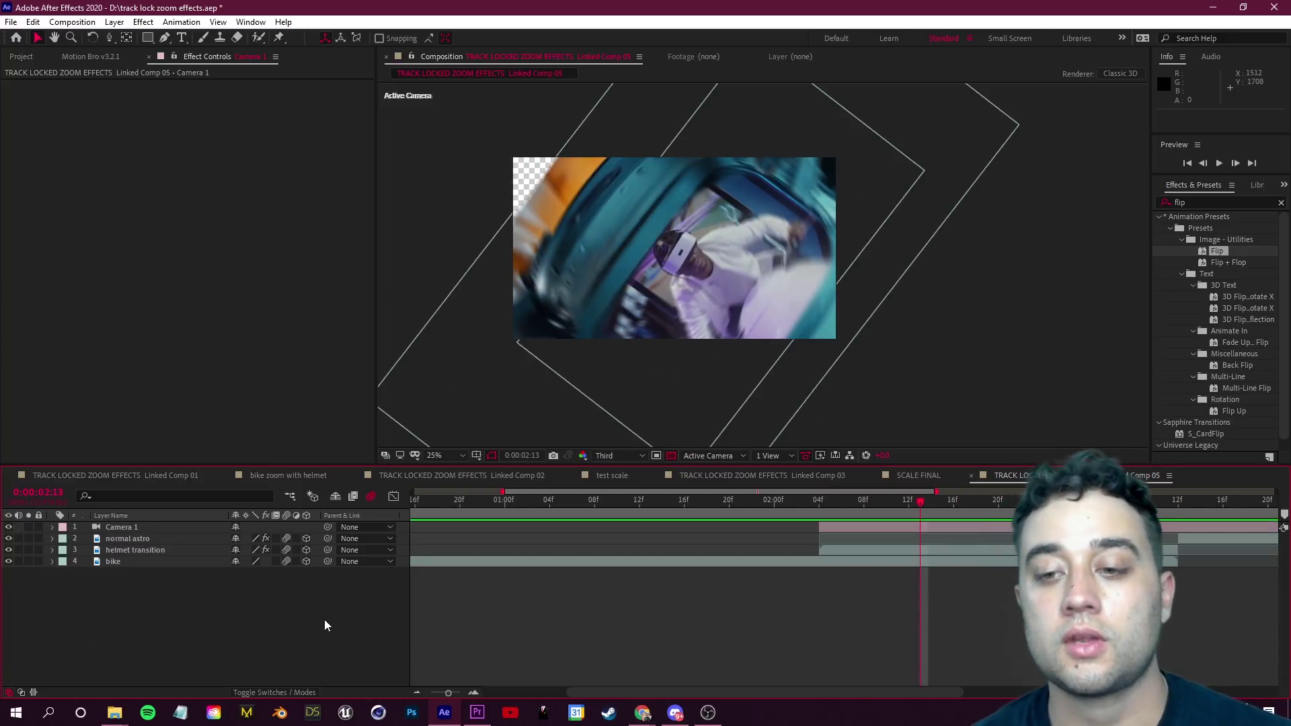
pyautogui.moveTo(925, 503); pyautogui.dragTo(819, 530)
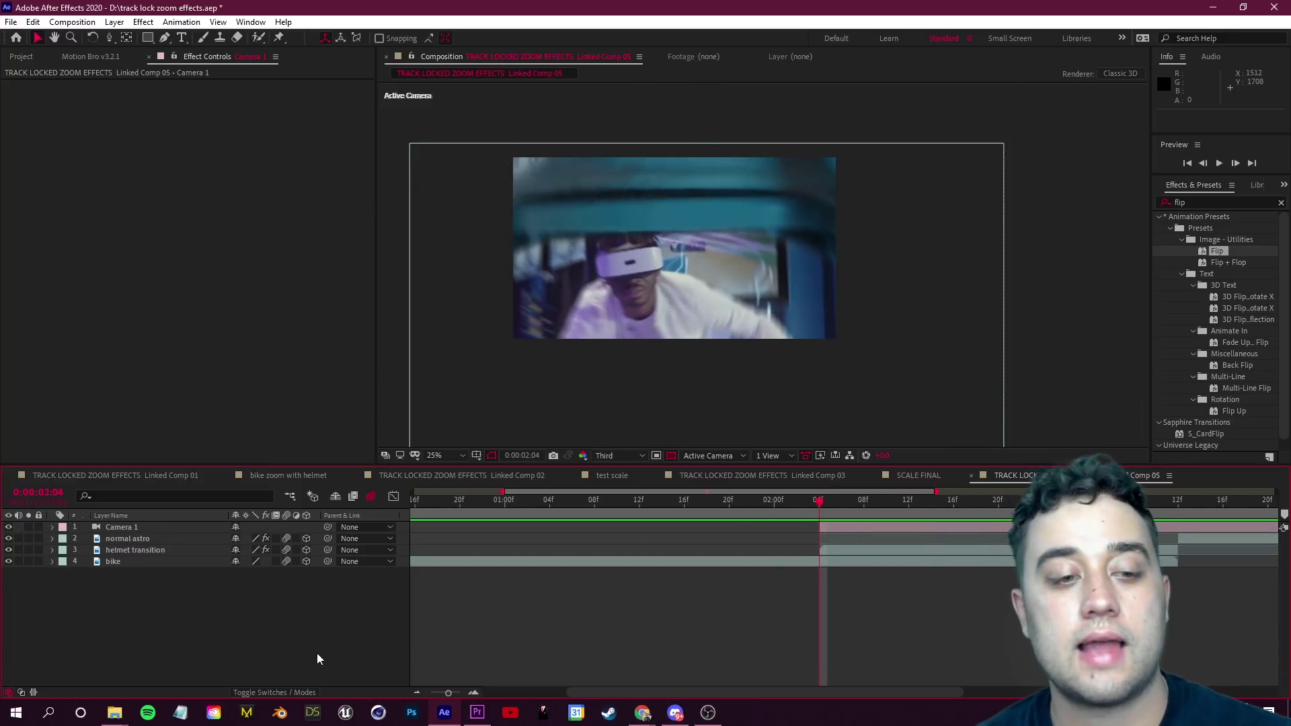
pyautogui.moveTo(316, 657); pyautogui.dragTo(3, 369)
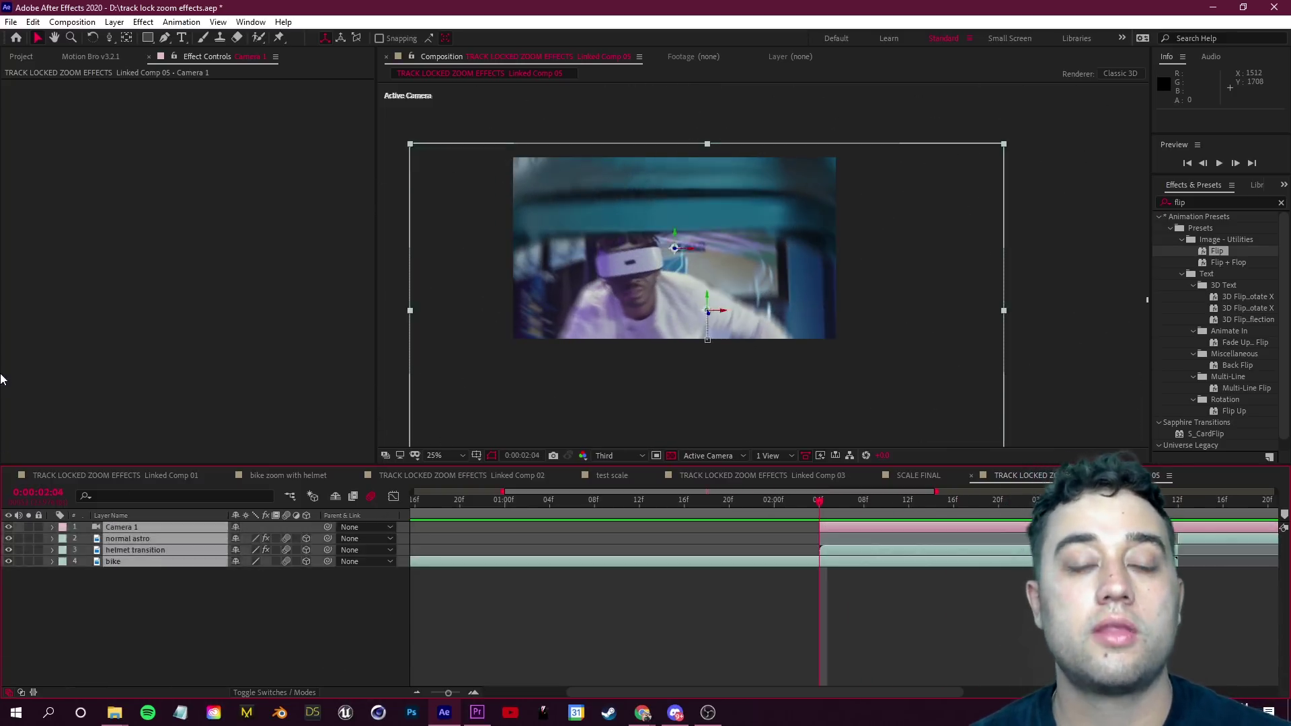
pyautogui.rightClick(148, 539)
pyautogui.click(202, 465)
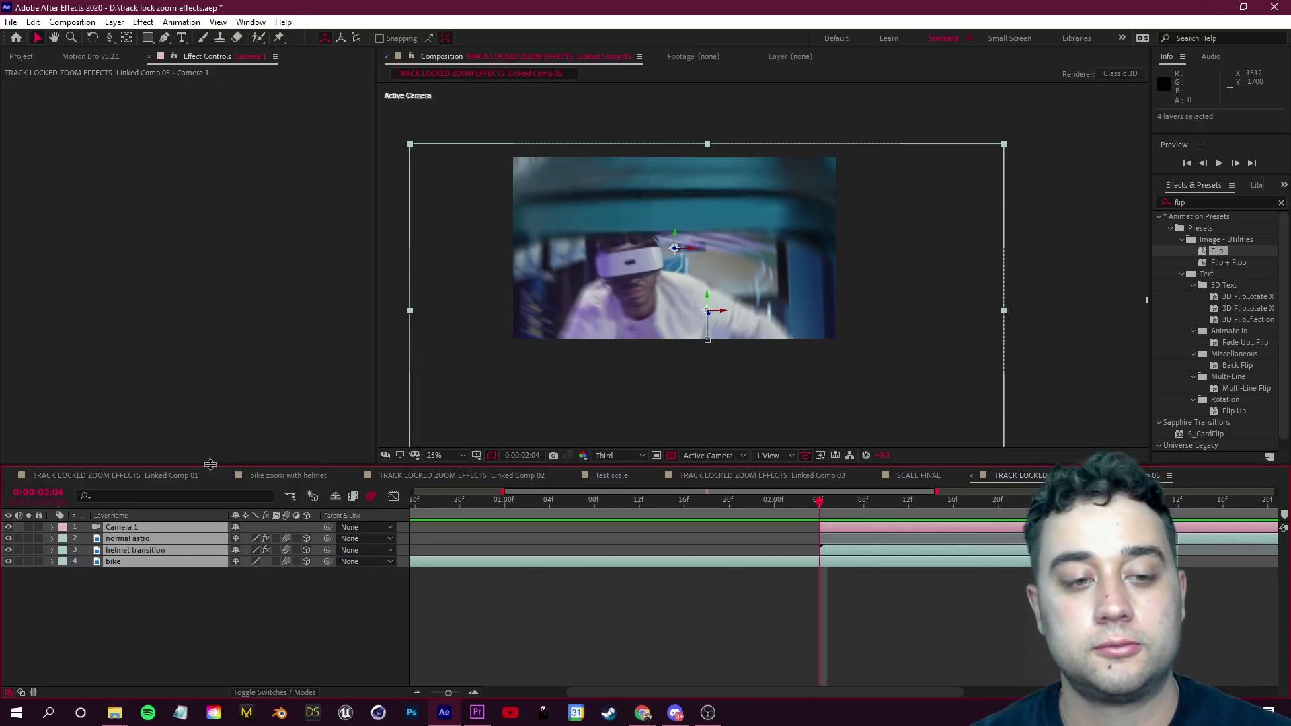
pyautogui.write('F')
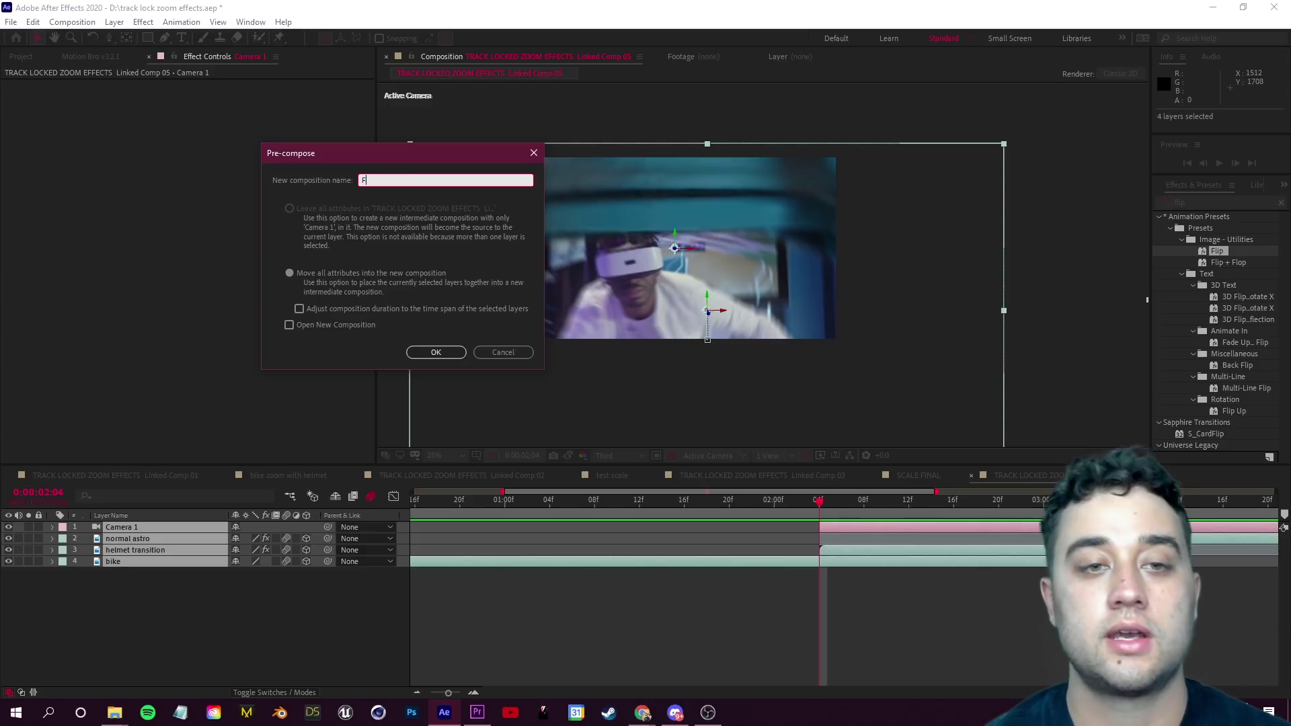
pyautogui.write('INAL SCALING')
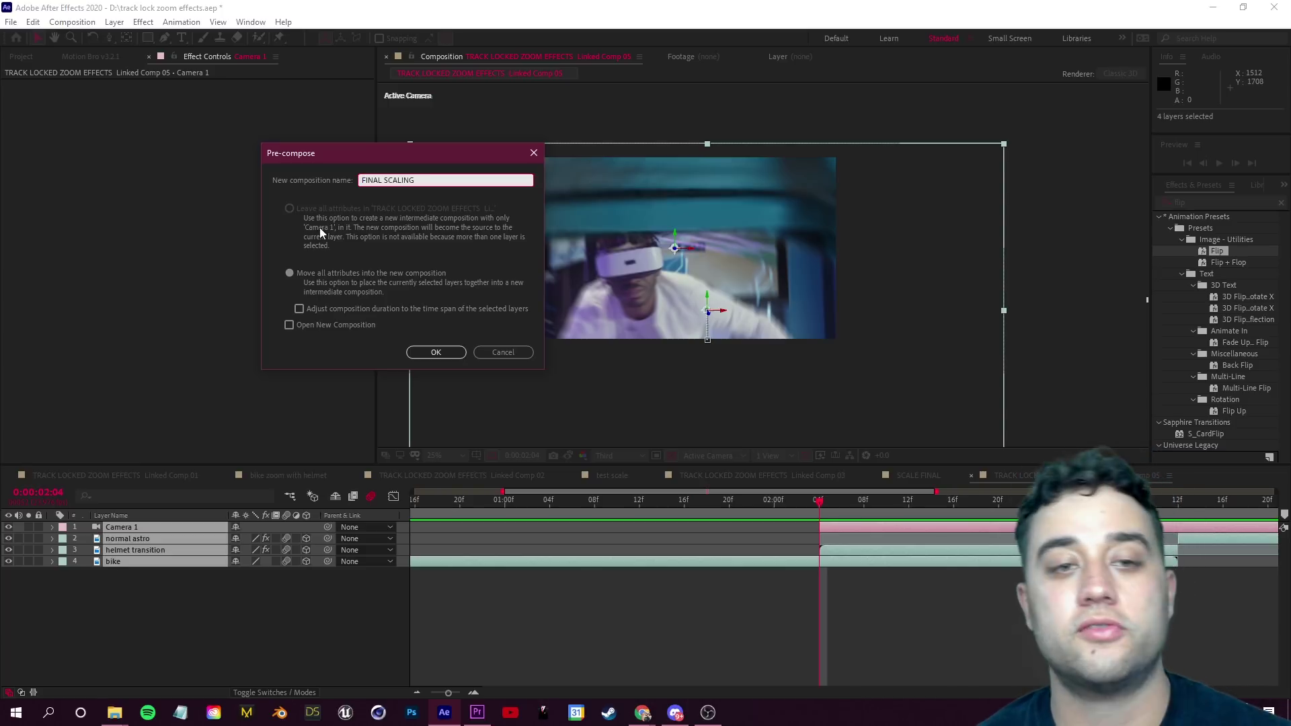
pyautogui.click(428, 354)
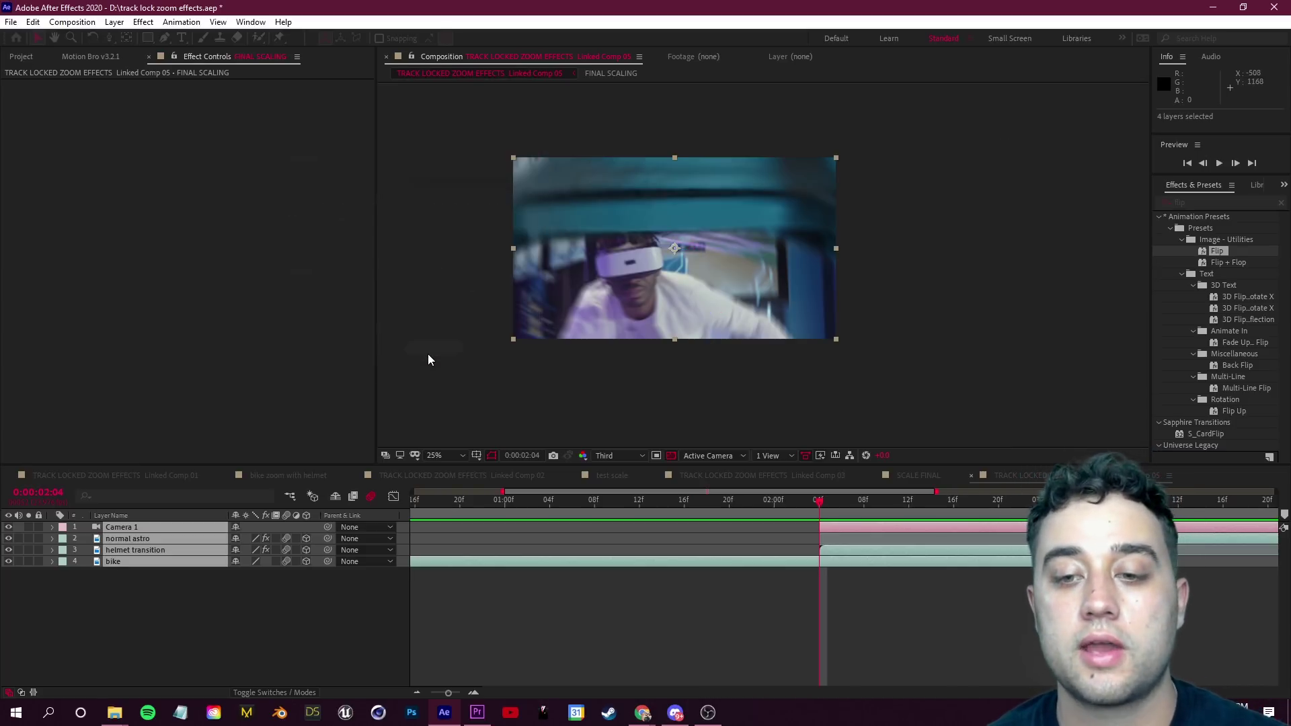
# Step: Scale the FINAL SCALING layer up to about 169% to cover the transparent corners throughout the rotation
pyautogui.click(842, 503)
pyautogui.moveTo(842, 505); pyautogui.dragTo(954, 506)
pyautogui.press('pagedown')
pyautogui.press('pagedown')
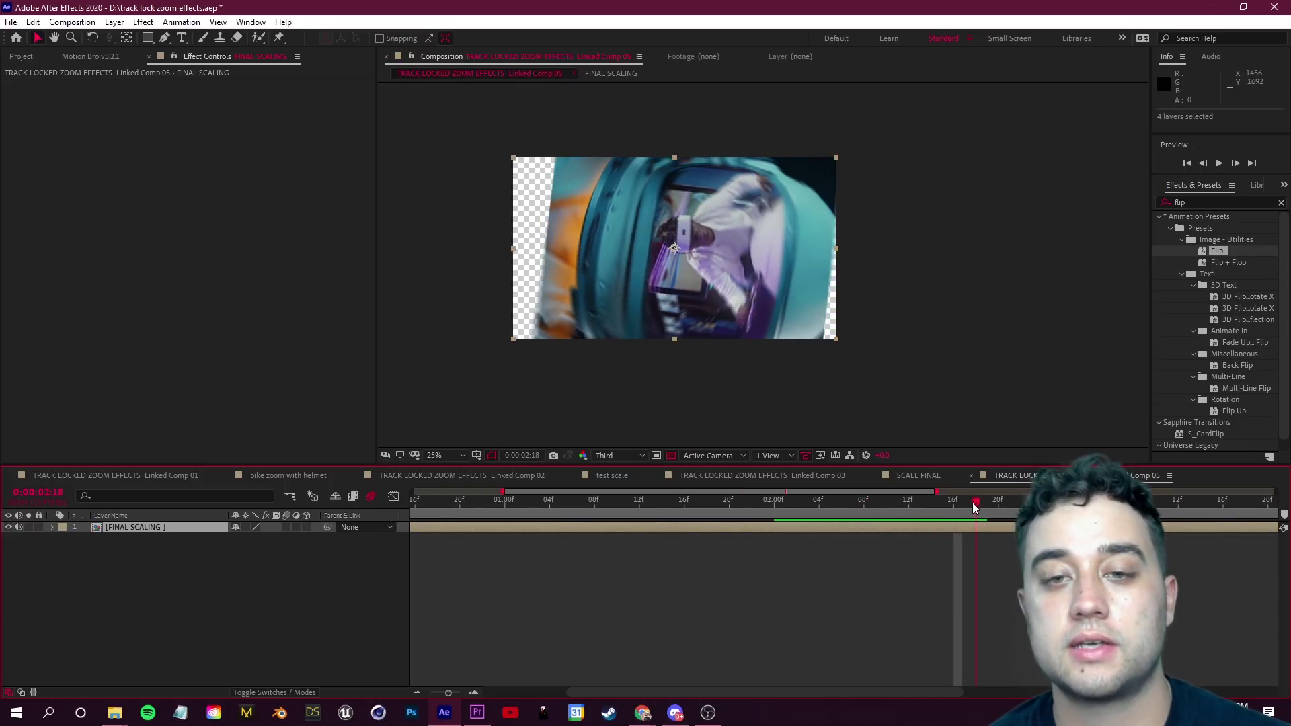
pyautogui.click(183, 526)
pyautogui.press('s')
pyautogui.moveTo(273, 539); pyautogui.dragTo(306, 538)
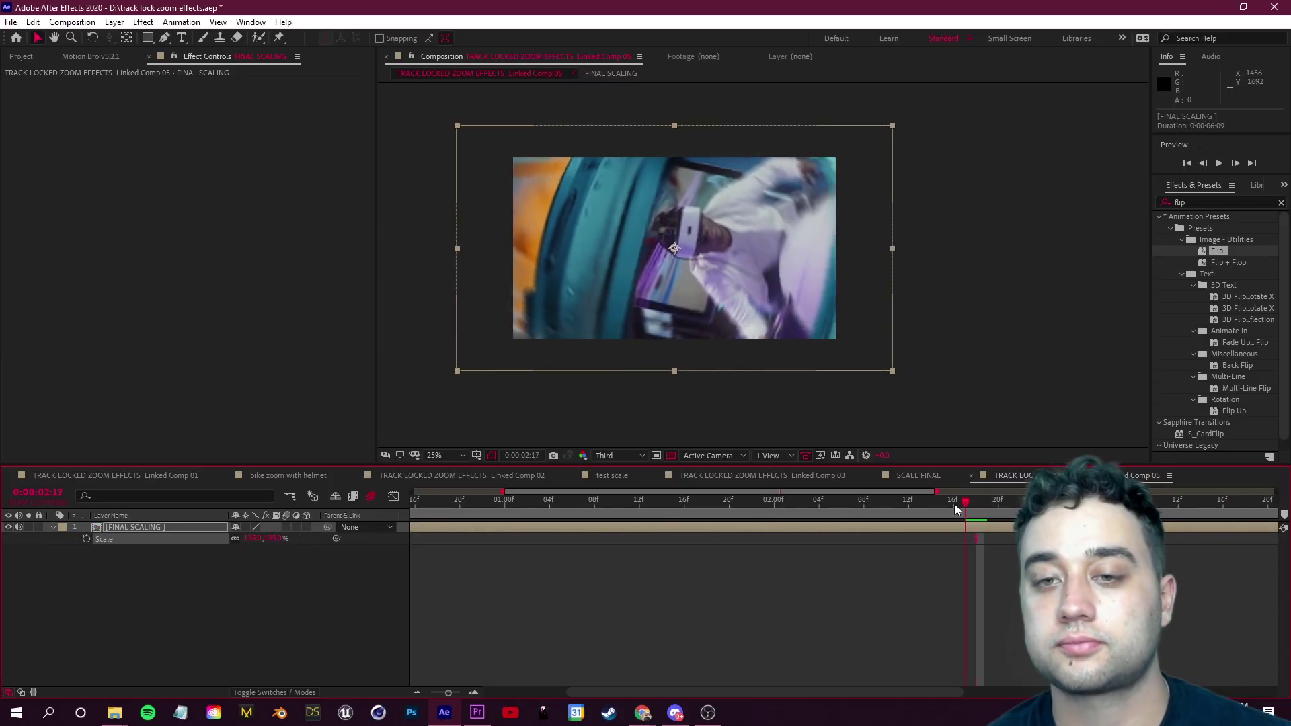
pyautogui.moveTo(968, 518); pyautogui.dragTo(1053, 523)
pyautogui.moveTo(288, 539); pyautogui.dragTo(311, 538)
pyautogui.moveTo(1054, 518); pyautogui.dragTo(1098, 518)
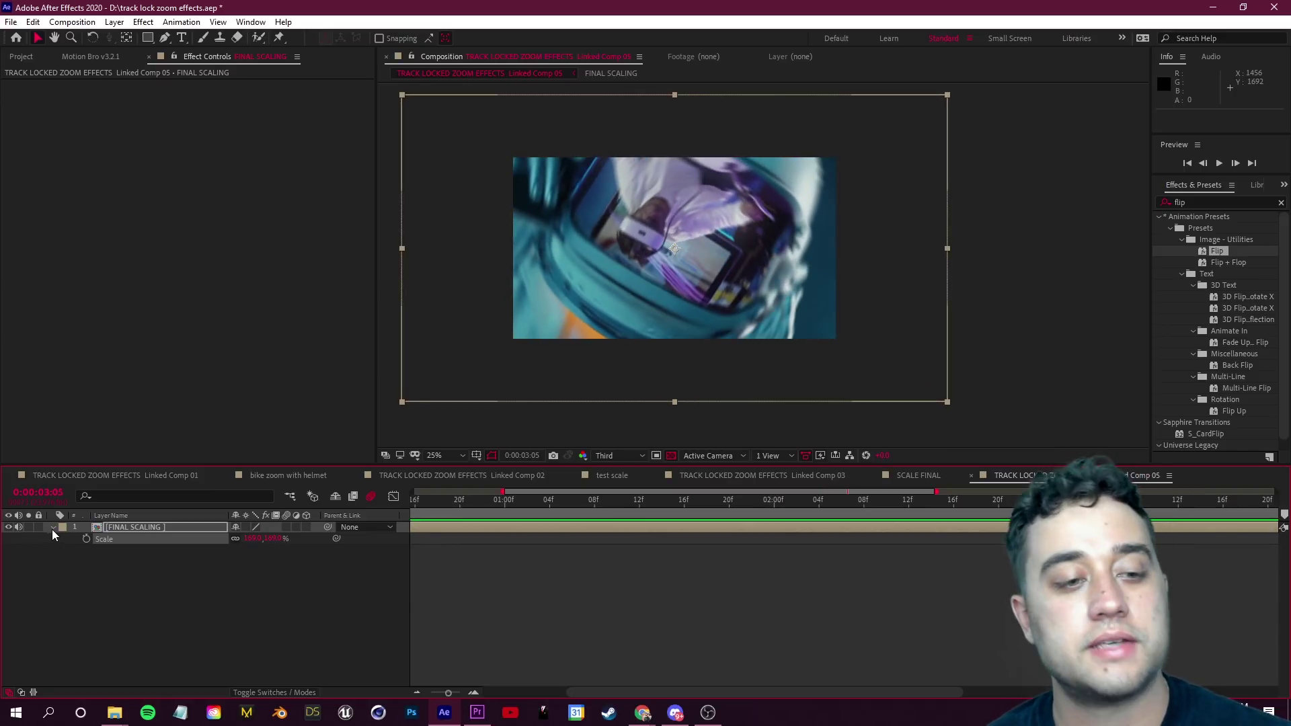
# Step: Keyframe all of the FINAL SCALING layer's transform properties at 0:00:03:05
pyautogui.click(52, 528)
pyautogui.click(53, 528)
pyautogui.moveTo(86, 550); pyautogui.dragTo(87, 580)
pyautogui.click(86, 584)
pyautogui.click(86, 595)
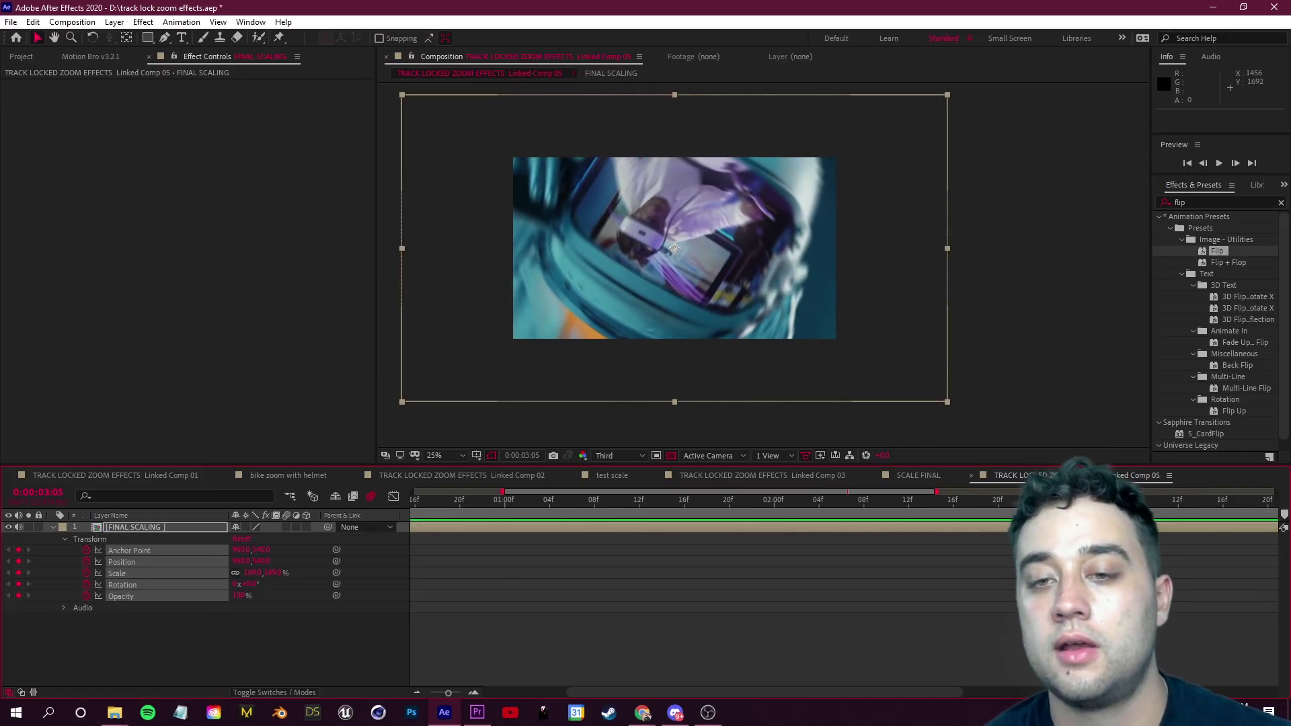
# Step: Reset the FINAL SCALING layer's transform at 0:00:04:16 and play back the transition from about 0:00:02:23
pyautogui.press('space')
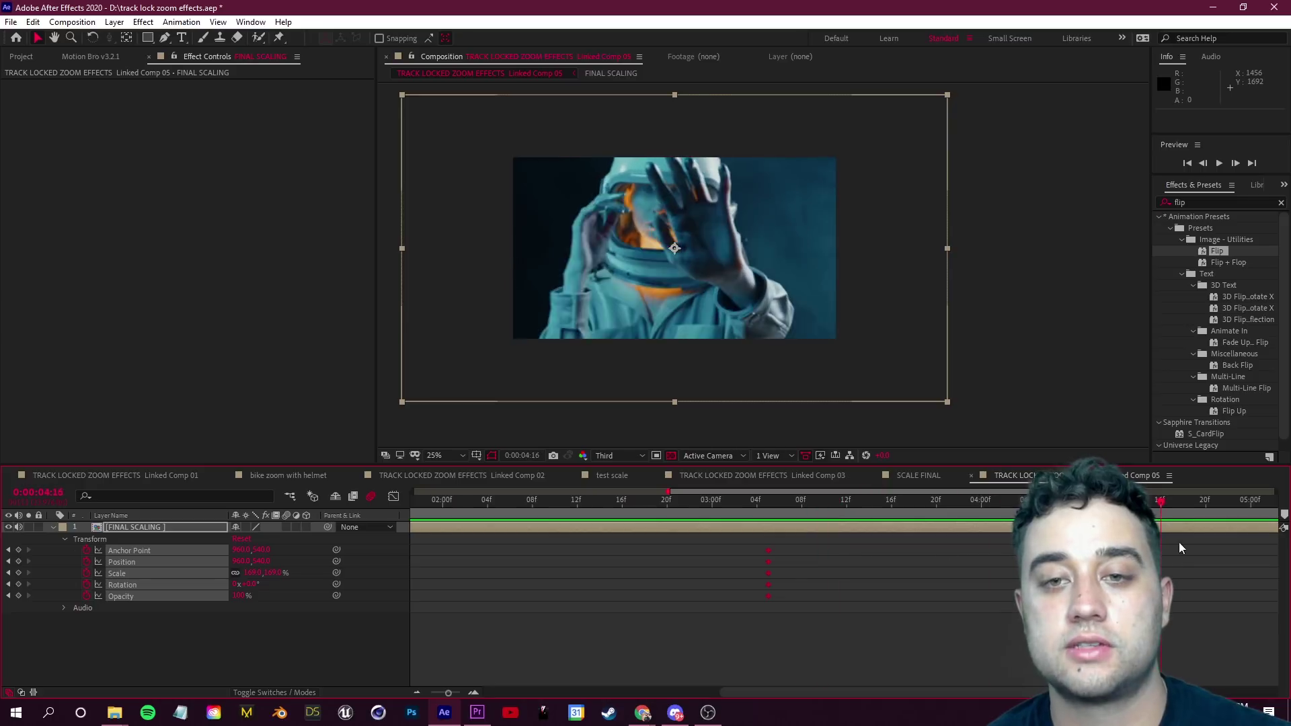
pyautogui.moveTo(1160, 548); pyautogui.dragTo(1161, 549)
pyautogui.click(242, 539)
pyautogui.moveTo(1160, 502); pyautogui.dragTo(698, 551)
pyautogui.press('space')
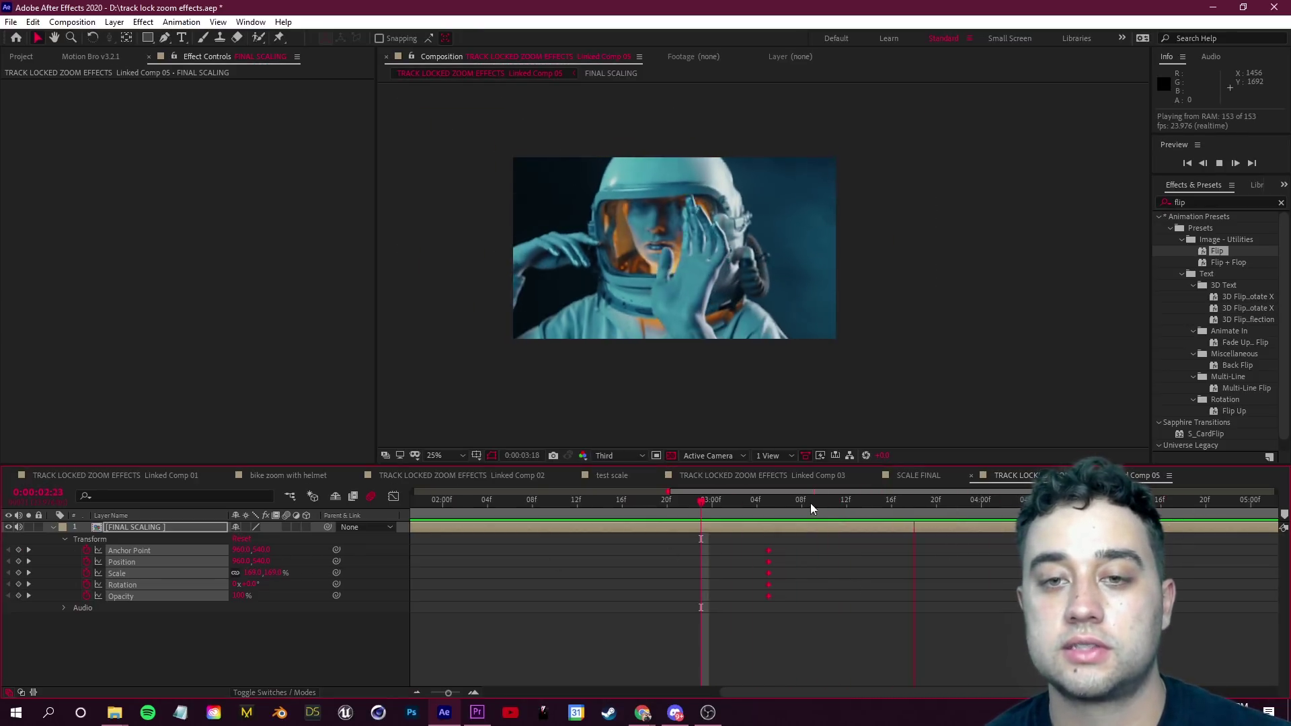
# Step: Play back the transition from 0:00:02:00 and examine the helmet reflection around 0:00:03:11
pyautogui.click(736, 523)
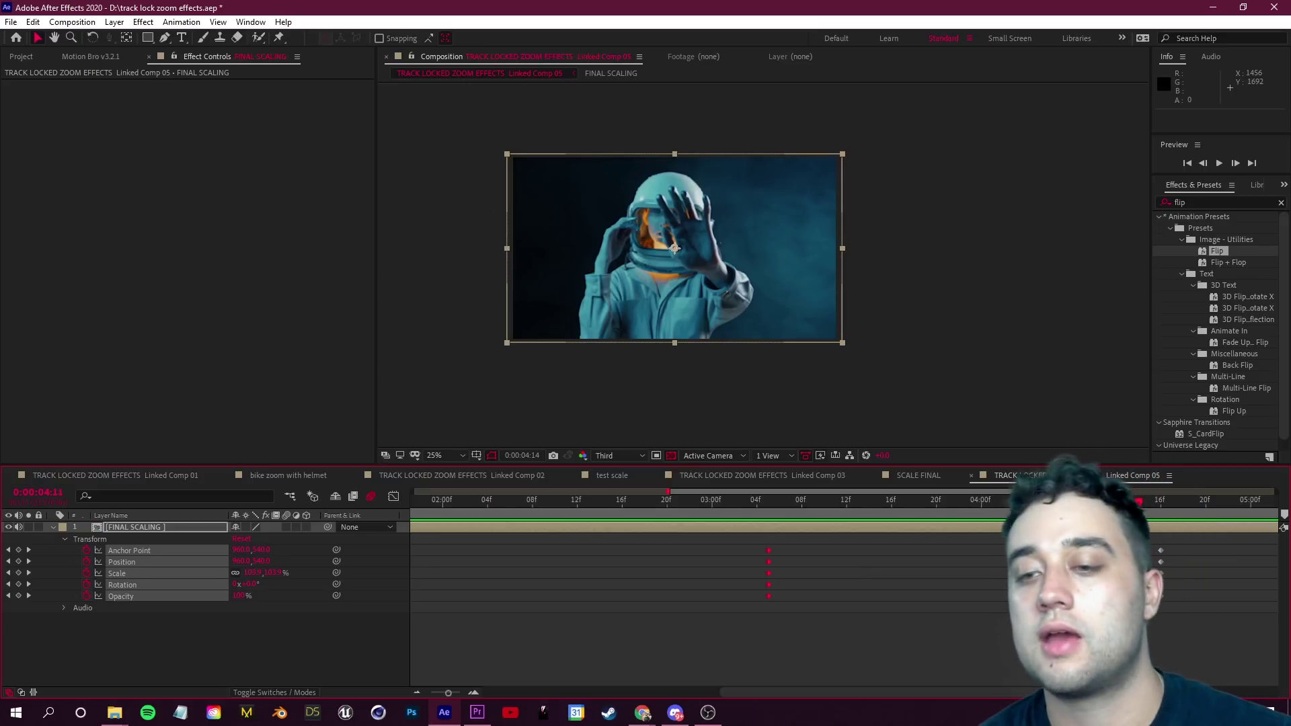
pyautogui.press('space')
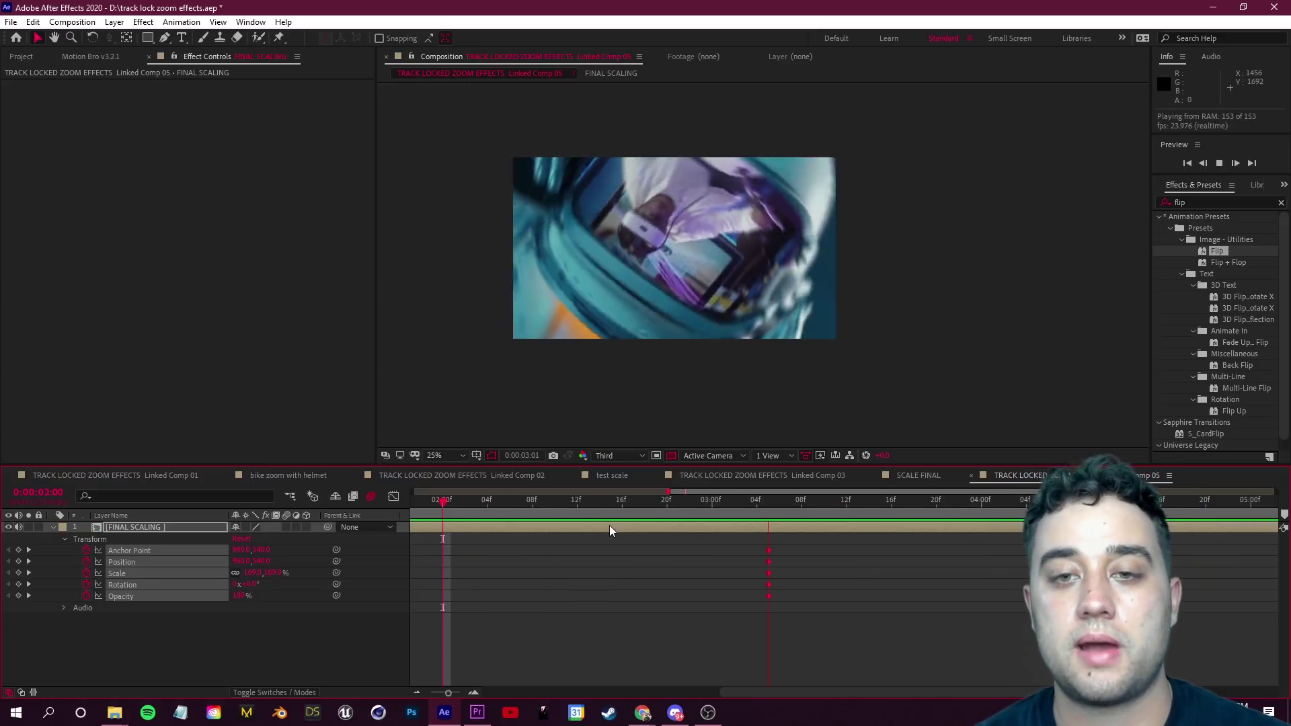
pyautogui.press('space')
pyautogui.moveTo(768, 504); pyautogui.dragTo(835, 500)
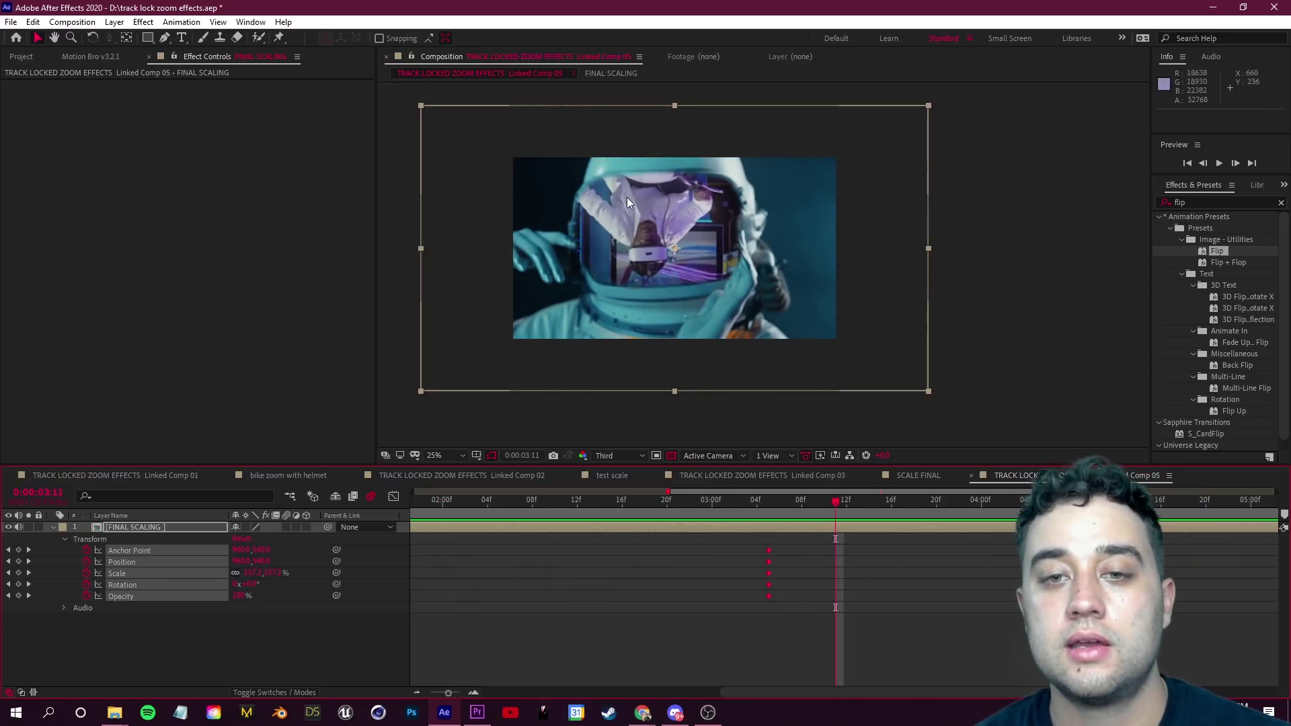
# Step: In the FINAL SCALING composition, keyframe the bike layer's opacity at its current value at 0:00:03:05 and at 0% at 0:00:03:10
pyautogui.doubleClick(119, 530)
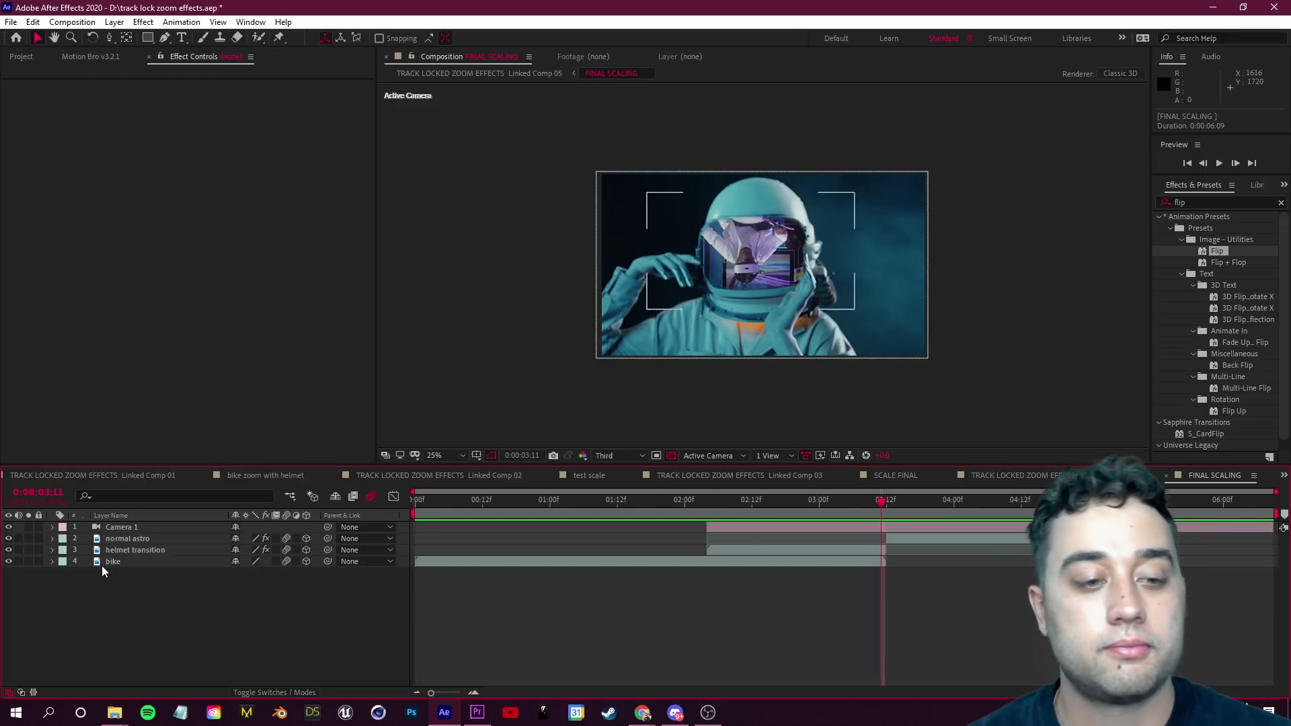
pyautogui.moveTo(858, 506); pyautogui.dragTo(848, 514)
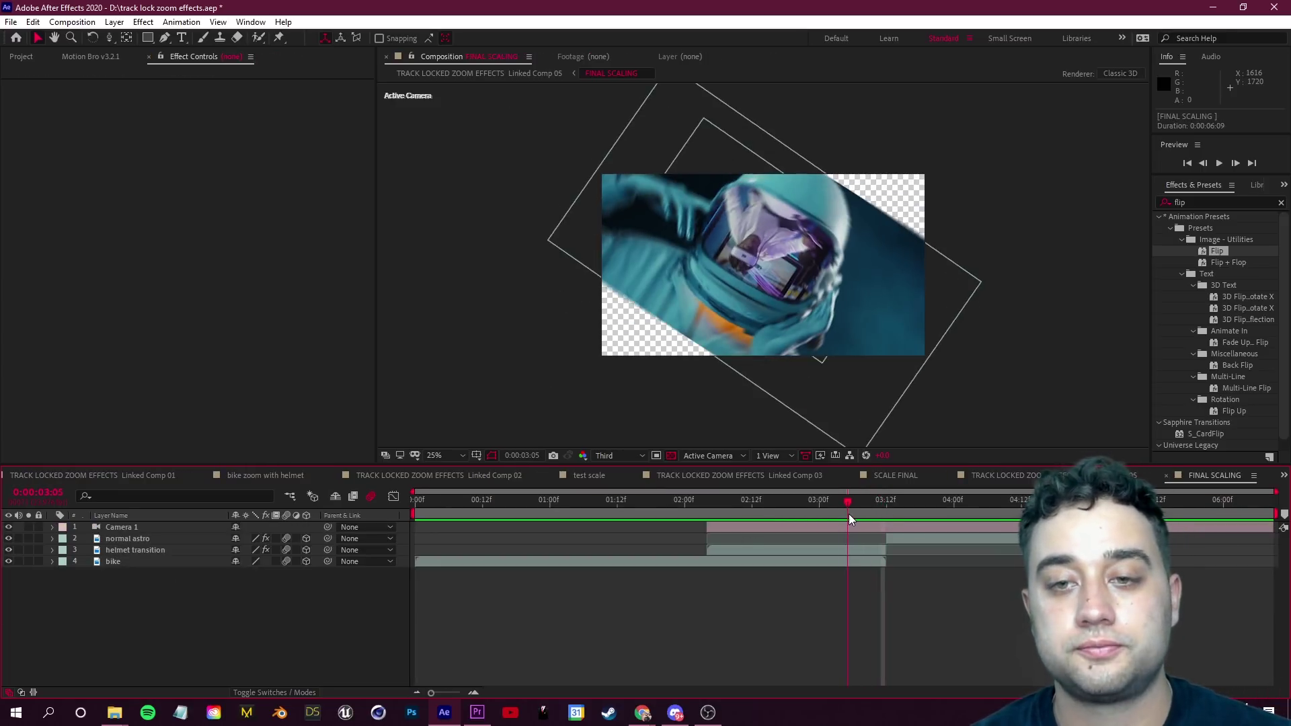
pyautogui.click(130, 562)
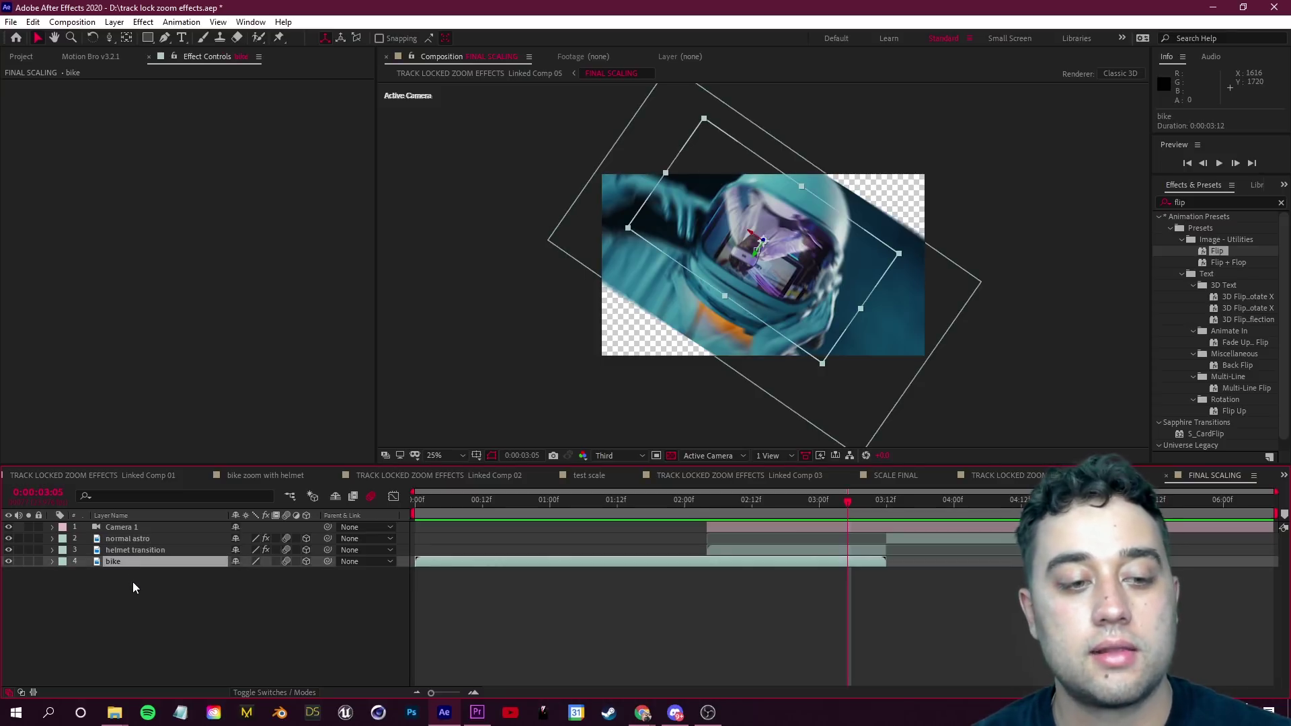
pyautogui.press('t')
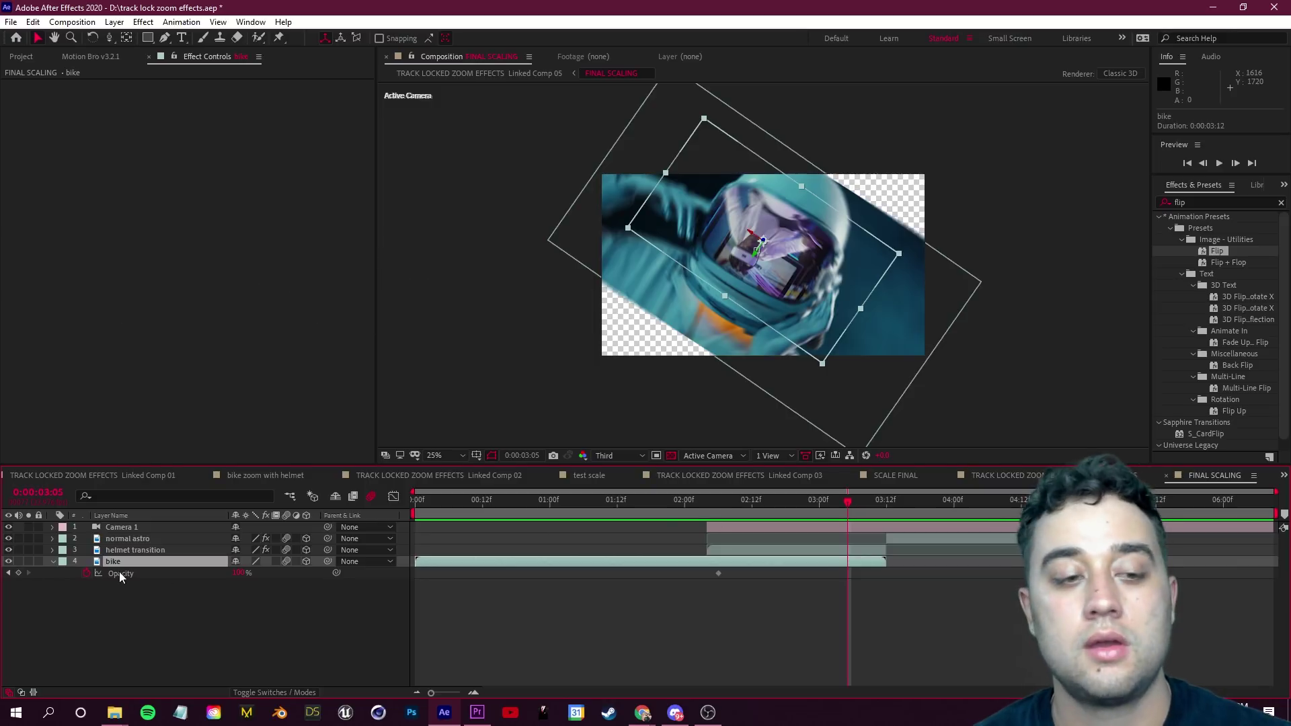
pyautogui.click(18, 573)
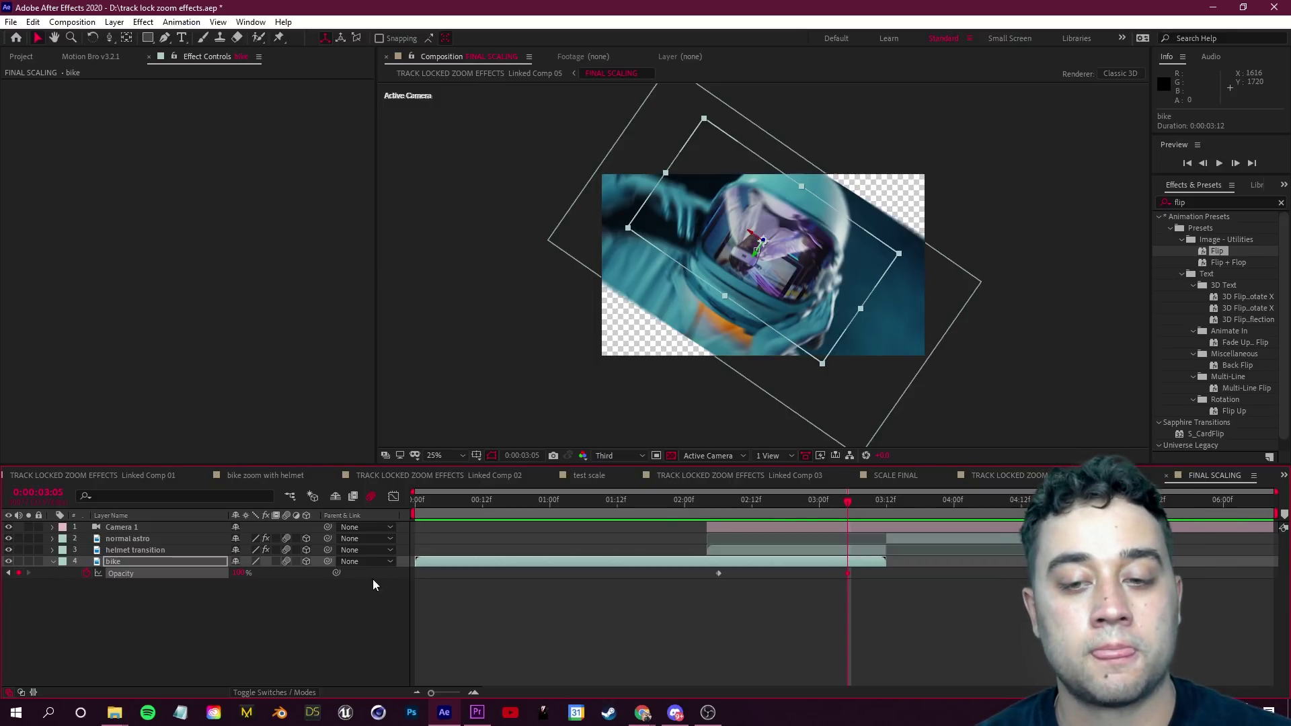
pyautogui.moveTo(849, 507); pyautogui.dragTo(875, 507)
pyautogui.click(240, 573)
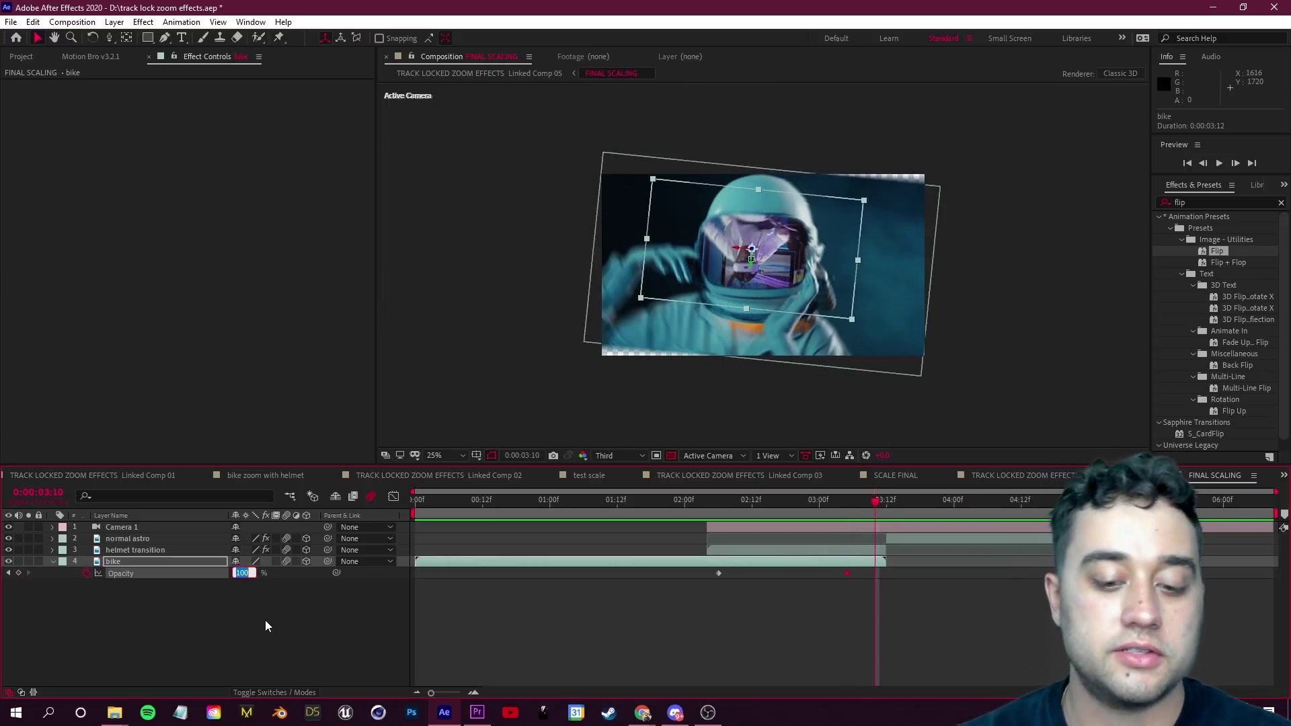
pyautogui.write('0')
pyautogui.press('Return')
# Step: Duplicate the normal astro layer, place the copy beneath bike and extend its start back to about 0:00:03:03
pyautogui.moveTo(878, 512); pyautogui.dragTo(847, 525)
pyautogui.click(144, 539)
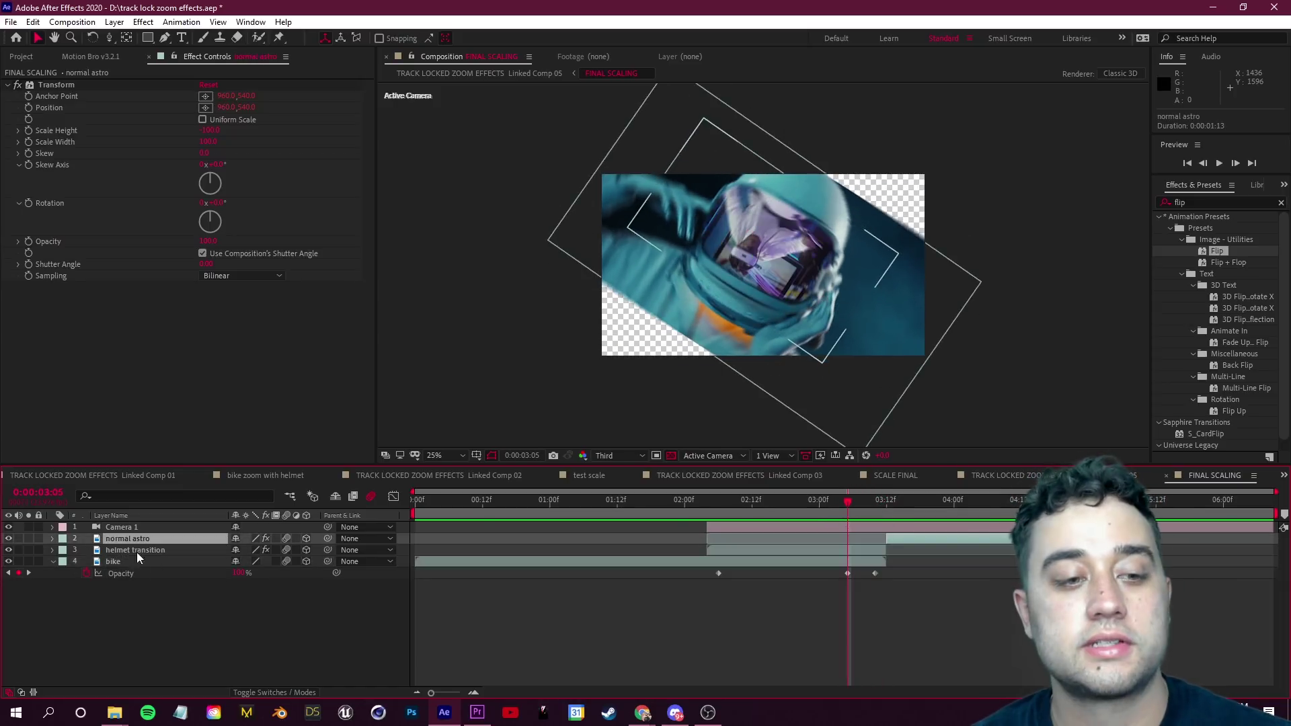
pyautogui.moveTo(846, 499)
pyautogui.mouseDown()
pyautogui.moveTo(912, 514)
pyautogui.moveTo(845, 519)
pyautogui.mouseUp()
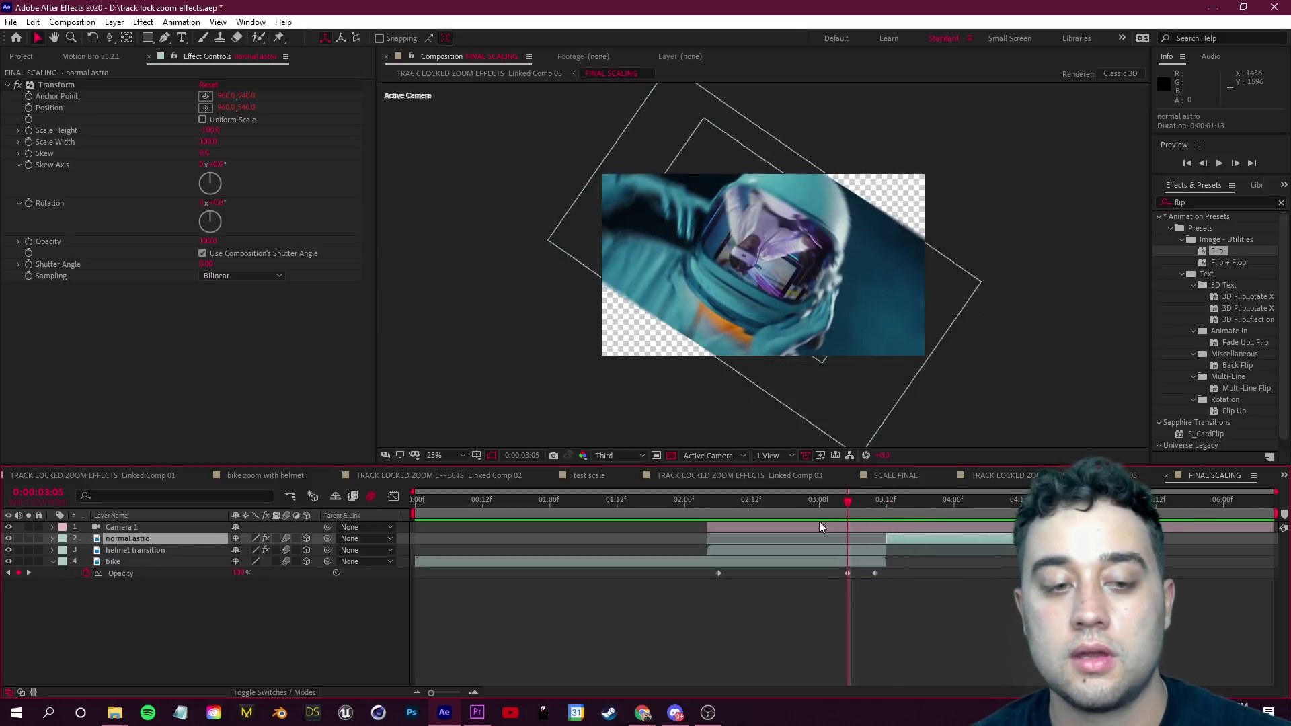
pyautogui.hotkey('ctrl', 'd')
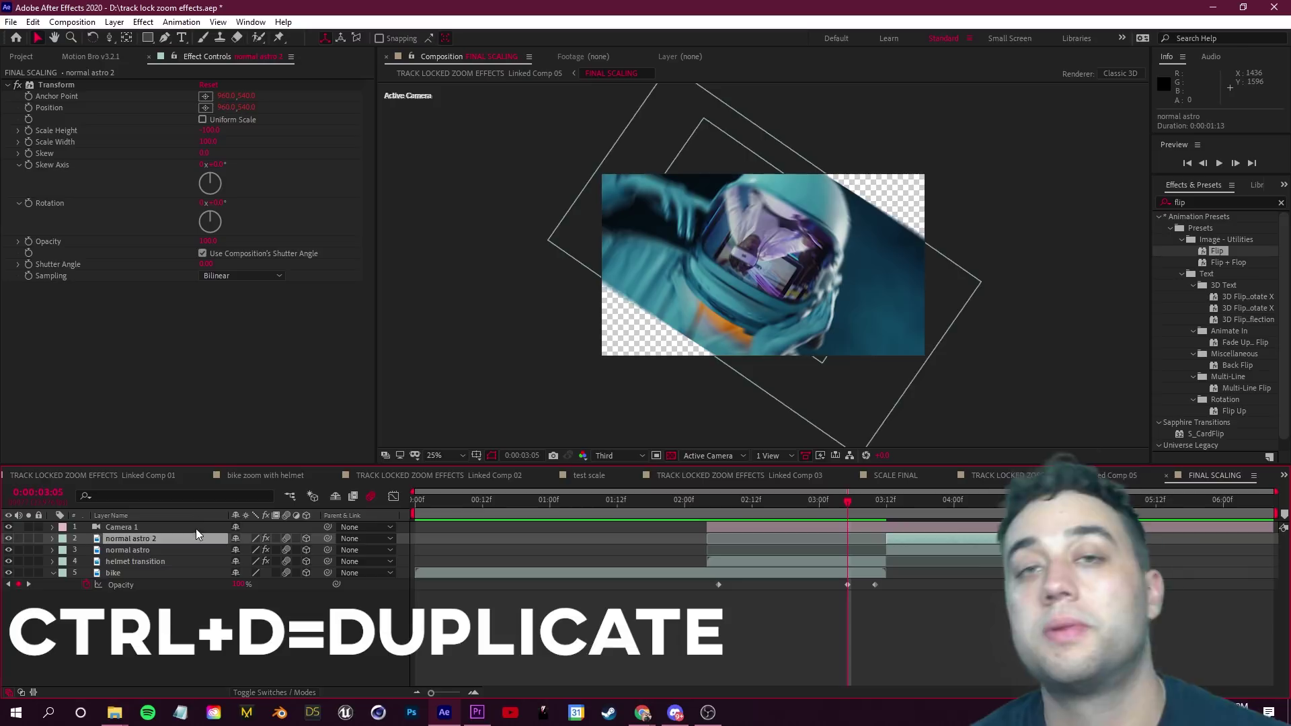
pyautogui.moveTo(148, 539); pyautogui.dragTo(144, 596)
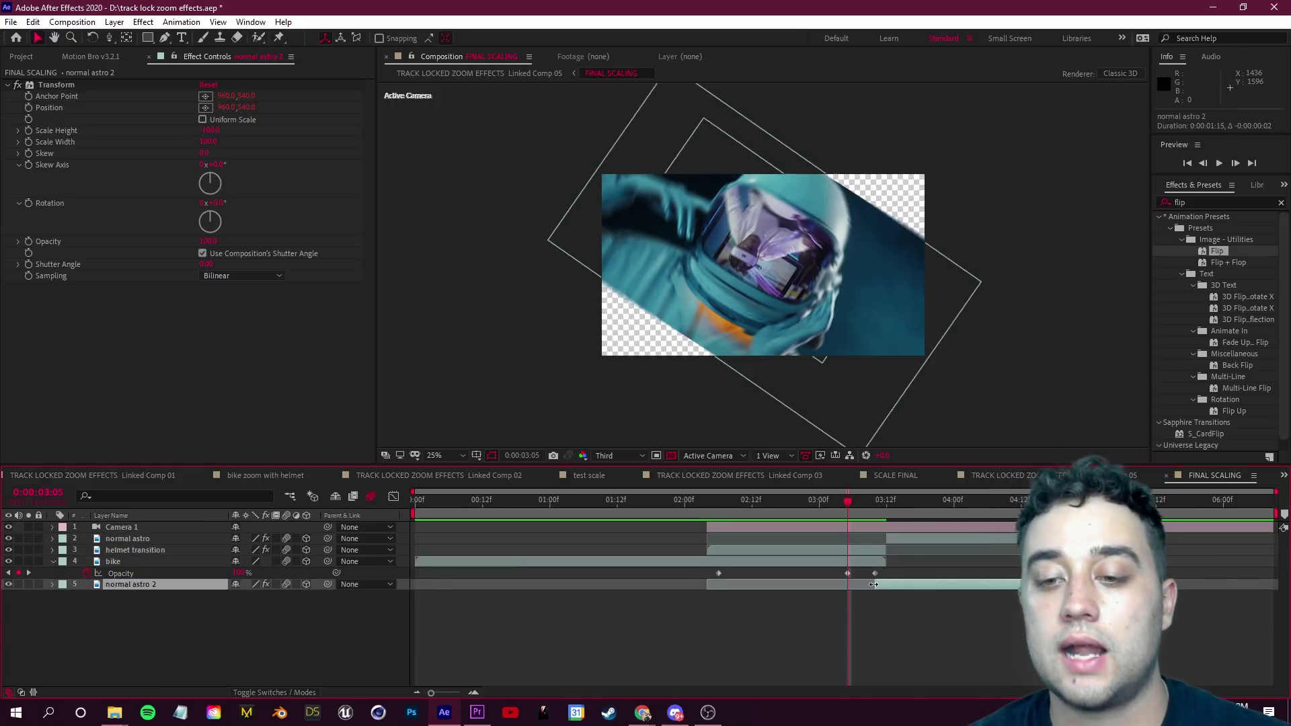
pyautogui.moveTo(886, 585); pyautogui.dragTo(839, 586)
# Step: Check the fade from bike to the astronaut between 0:00:03:05 and 0:00:03:10, and save the project
pyautogui.moveTo(848, 505); pyautogui.dragTo(875, 504)
pyautogui.press('.')
pyautogui.press('.')
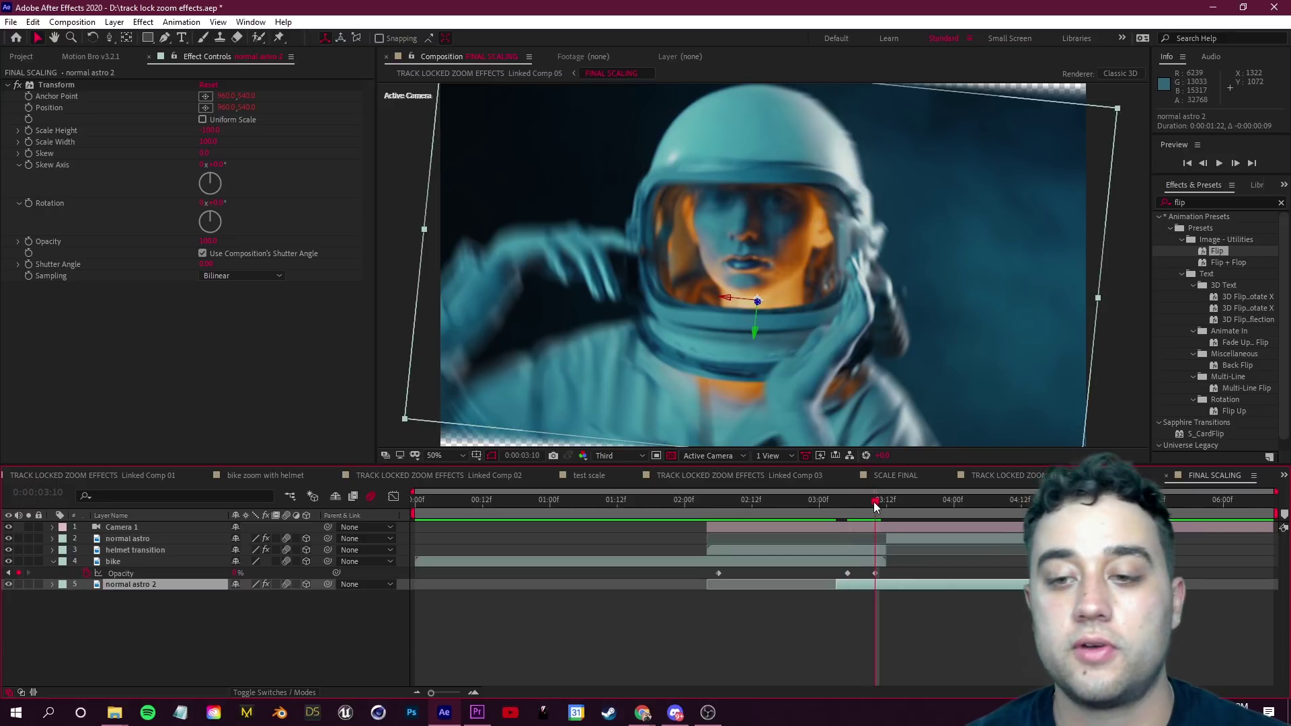
pyautogui.moveTo(876, 504); pyautogui.dragTo(847, 504)
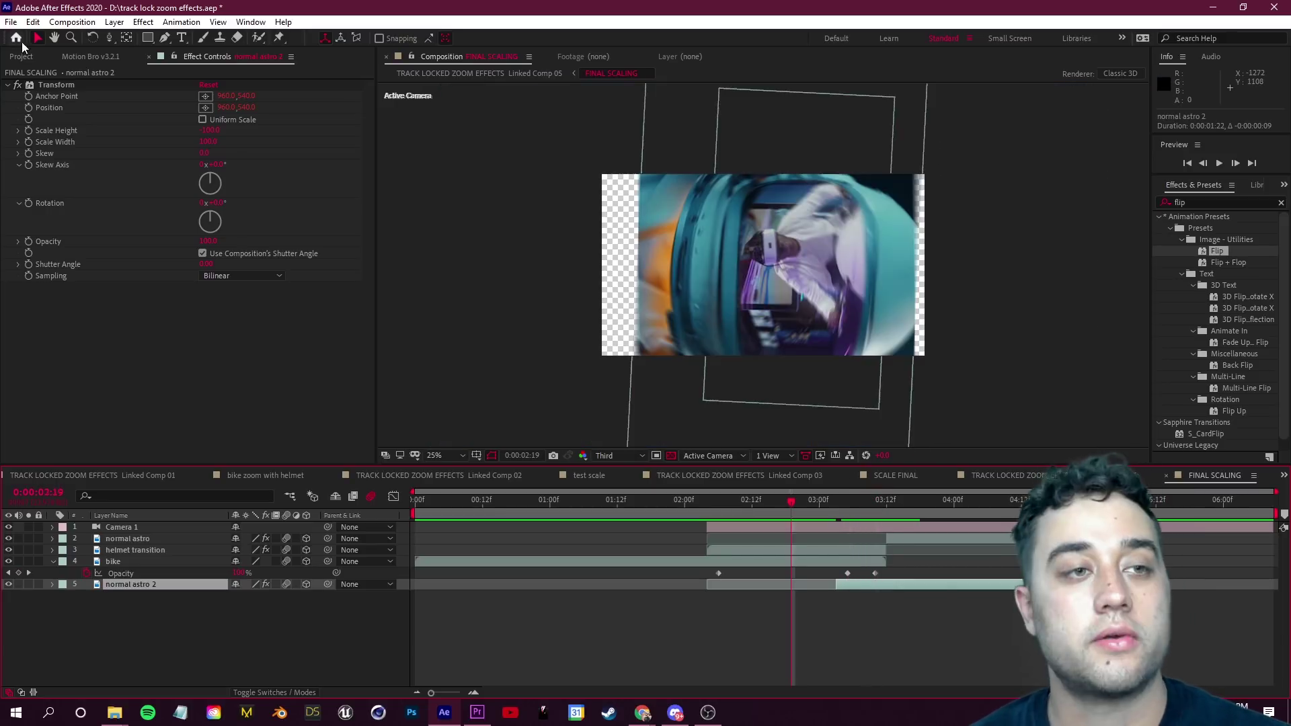
pyautogui.click(10, 21)
pyautogui.click(43, 146)
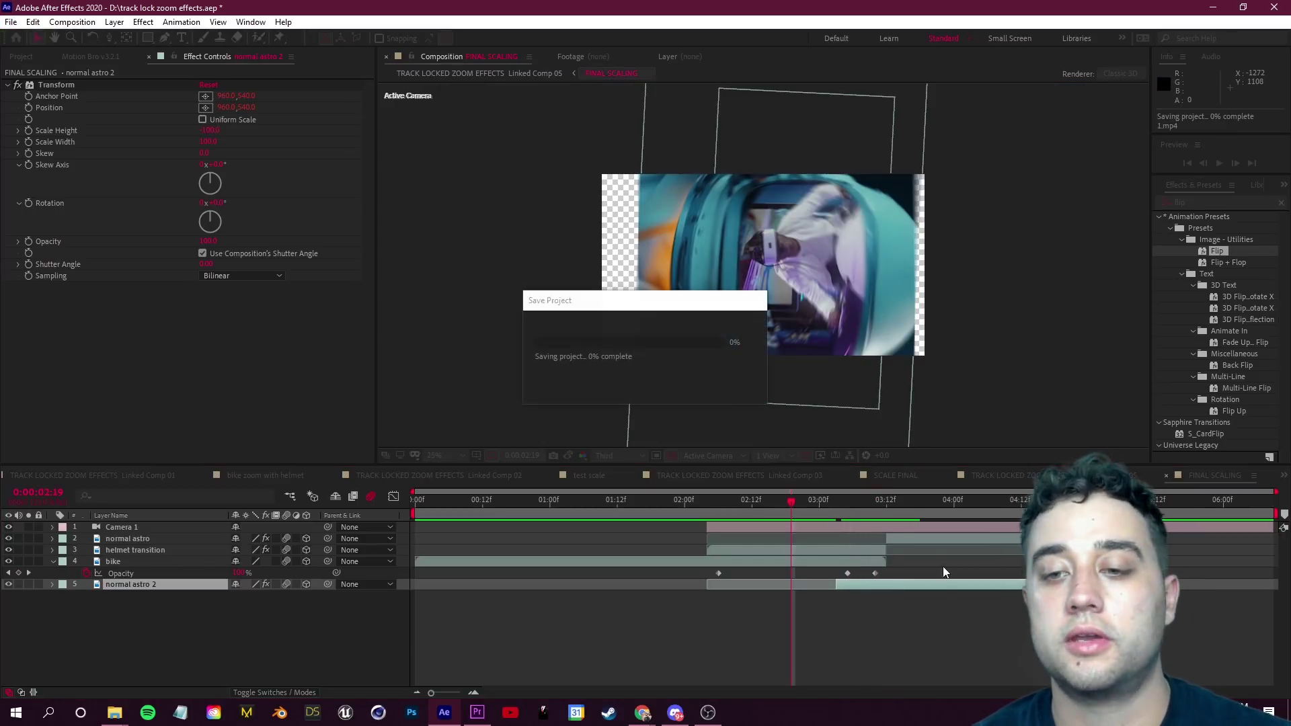
# Step: Play back the scaled transition in TRACK LOCKED ZOOM EFFECTS Linked Comp 05 and check the visor fade
pyautogui.click(1022, 475)
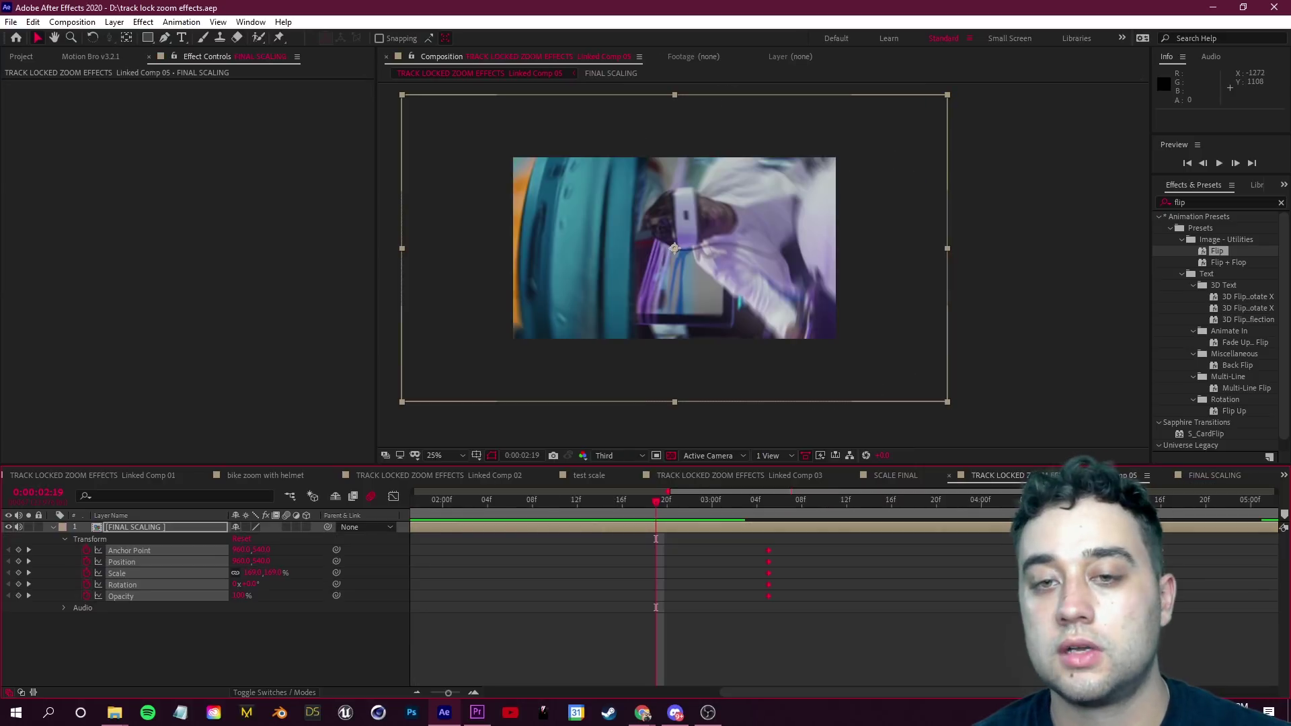
pyautogui.moveTo(662, 504); pyautogui.dragTo(675, 514)
pyautogui.press('space')
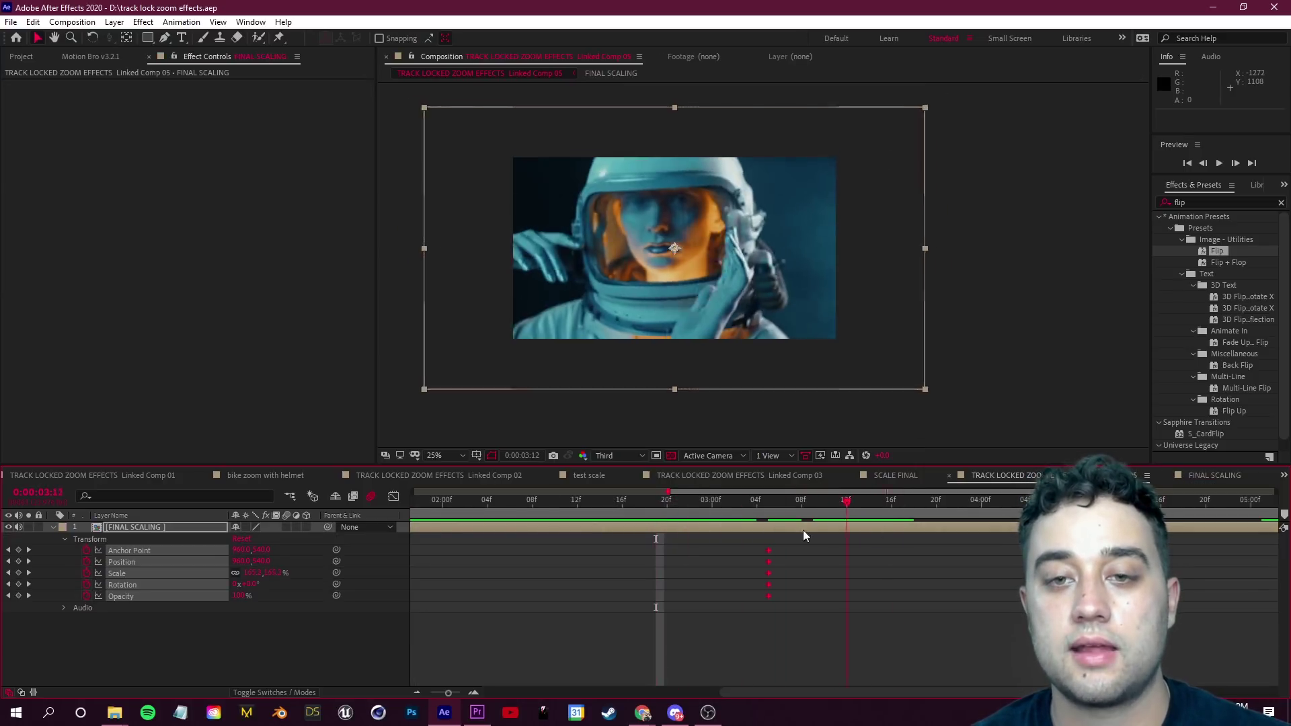
pyautogui.press('space')
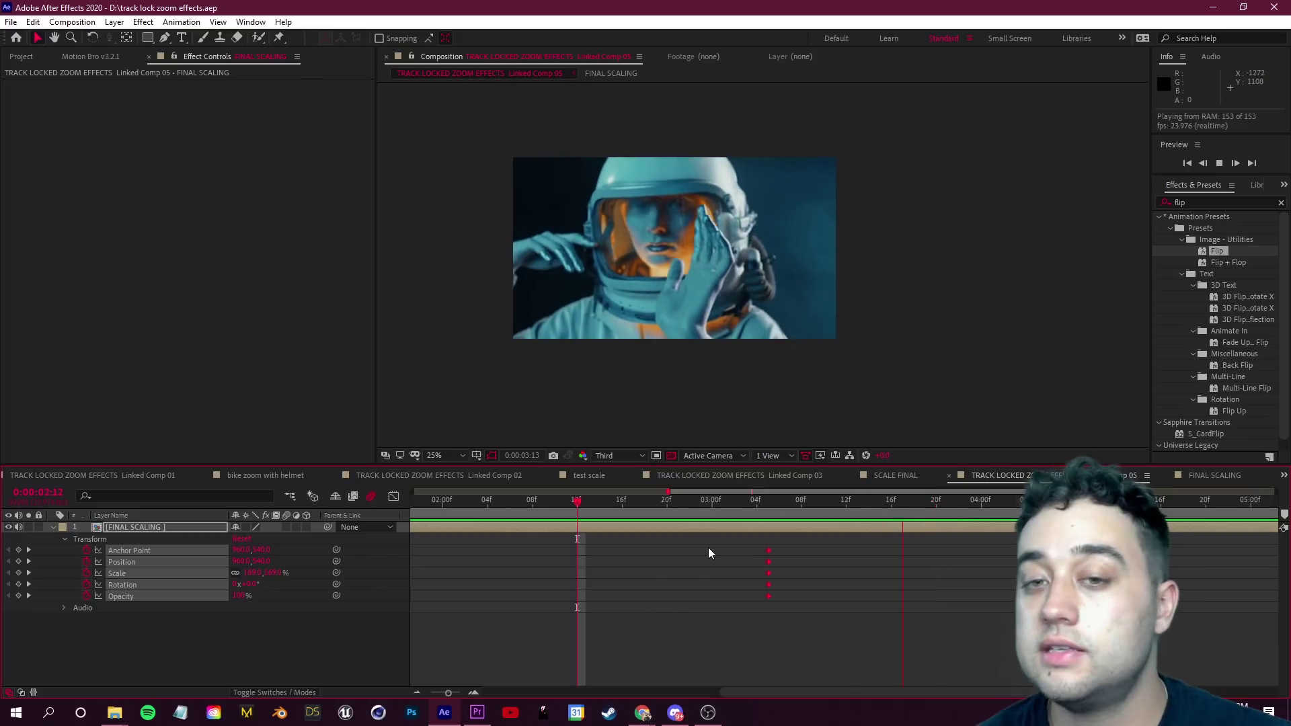
pyautogui.press('space')
pyautogui.press('space')
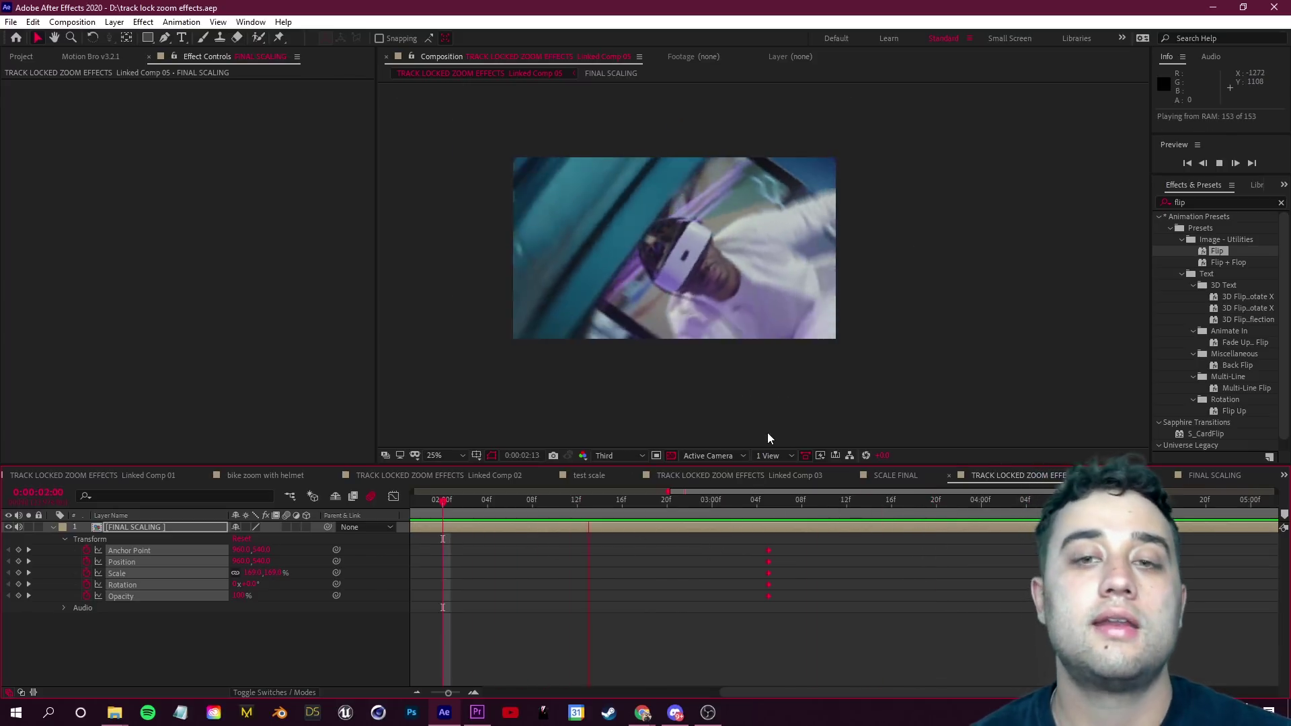
pyautogui.moveTo(879, 511); pyautogui.dragTo(531, 512)
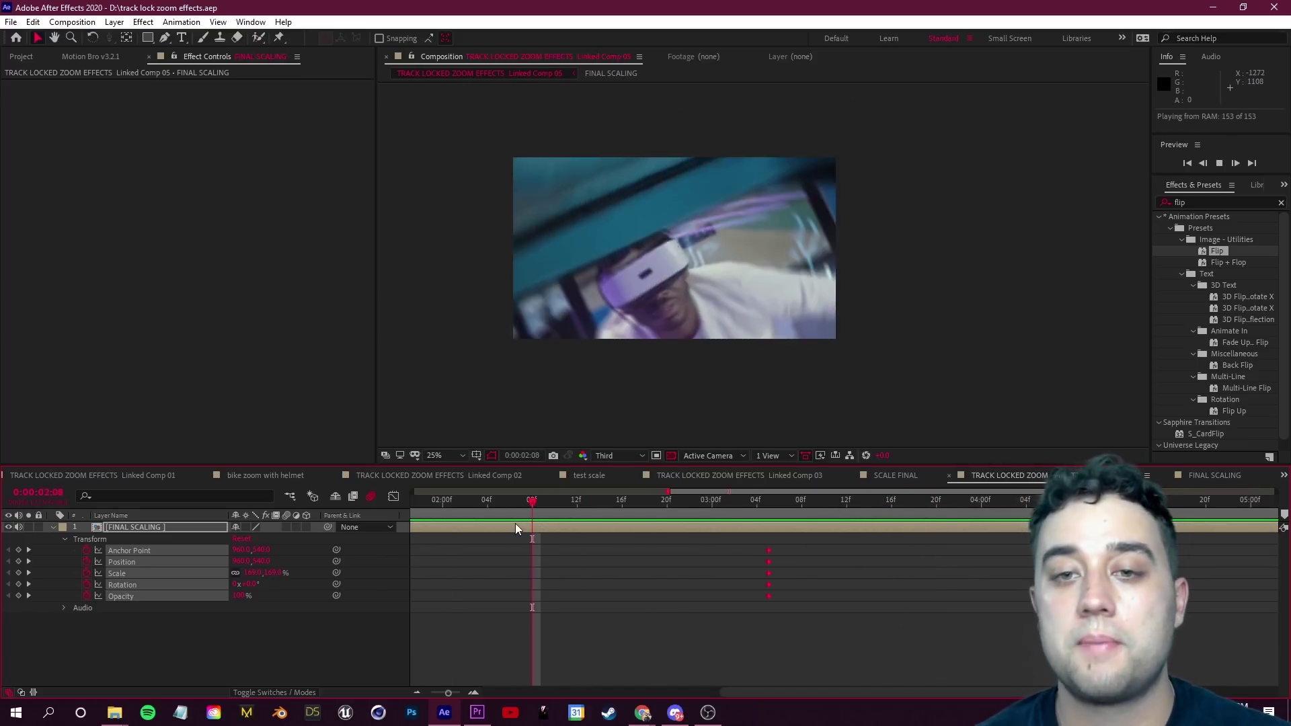
pyautogui.press('space')
# Step: In FINAL SCALING, move Camera 1's ending Point of Interest, Position and Z Rotation keyframes earlier to about 0:00:03:03
pyautogui.doubleClick(181, 528)
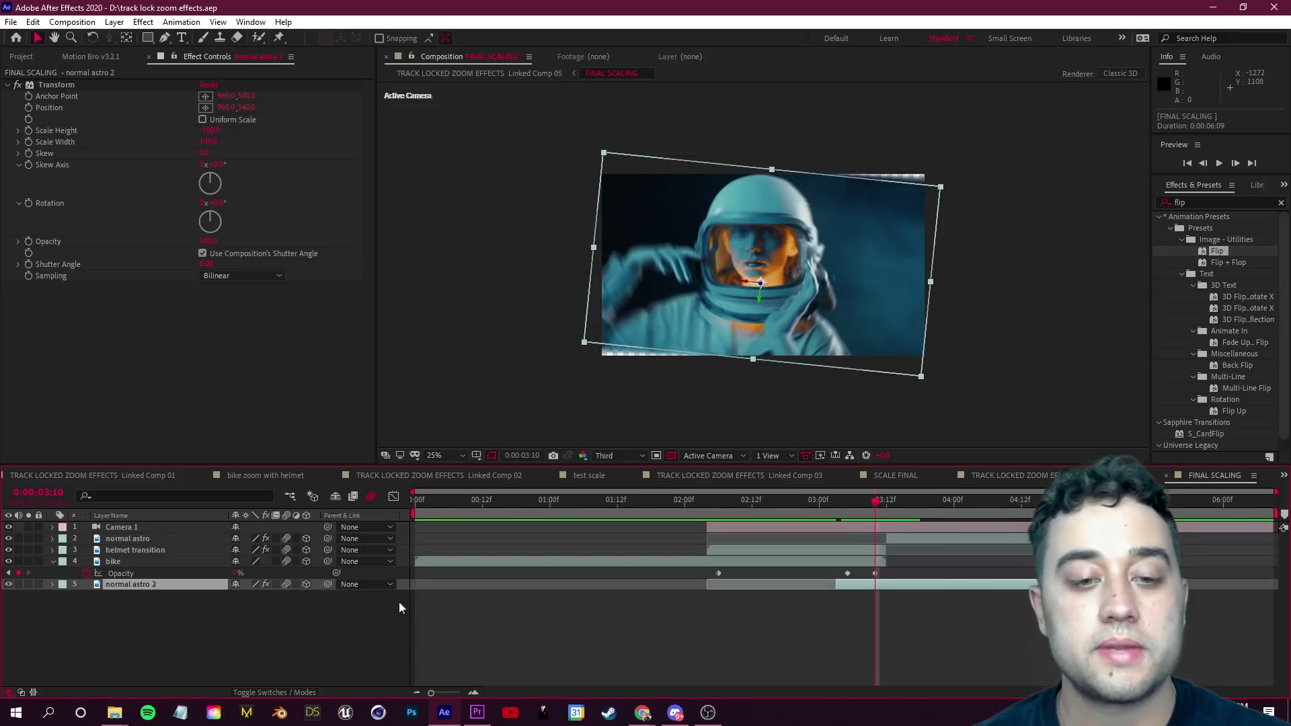
pyautogui.click(127, 528)
pyautogui.click(53, 527)
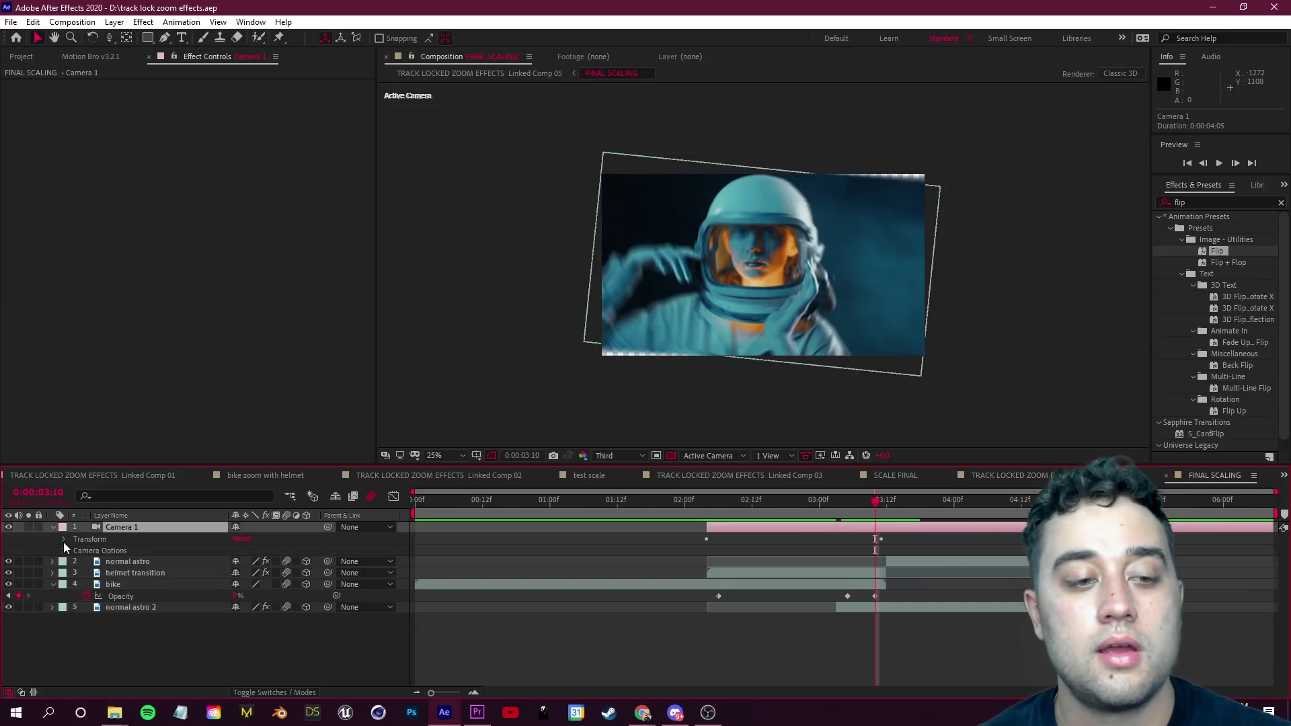
pyautogui.click(65, 539)
pyautogui.moveTo(843, 549); pyautogui.dragTo(905, 613)
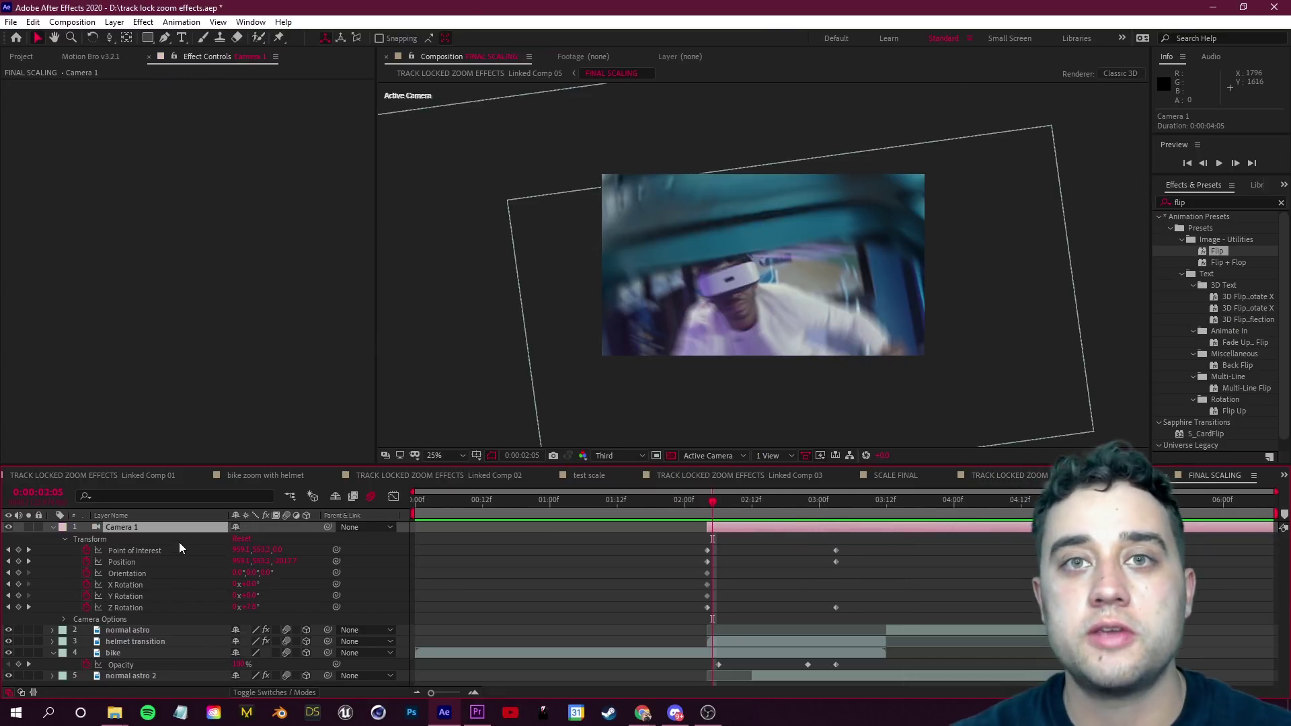
# Step: Play back TRACK LOCKED ZOOM EFFECTS Linked Comp 03 and examine its transition from about 0:00:02:12
pyautogui.click(739, 475)
pyautogui.press('space')
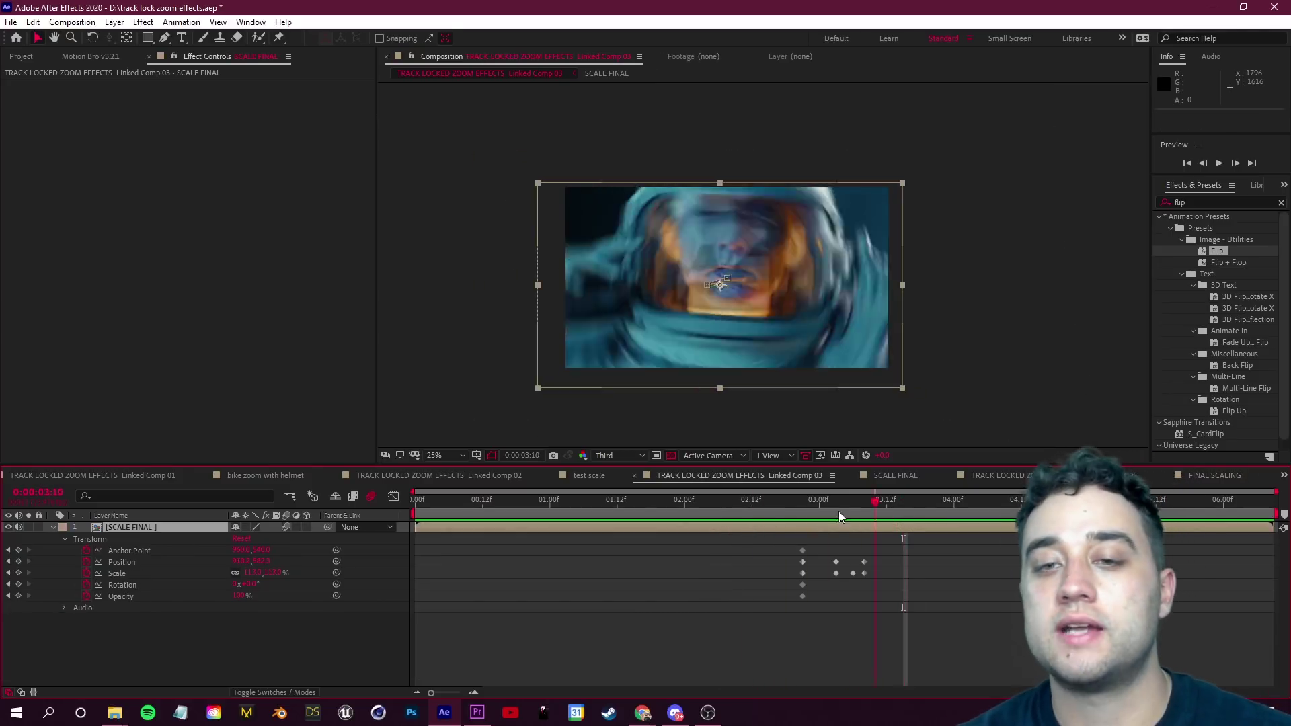
pyautogui.press('space')
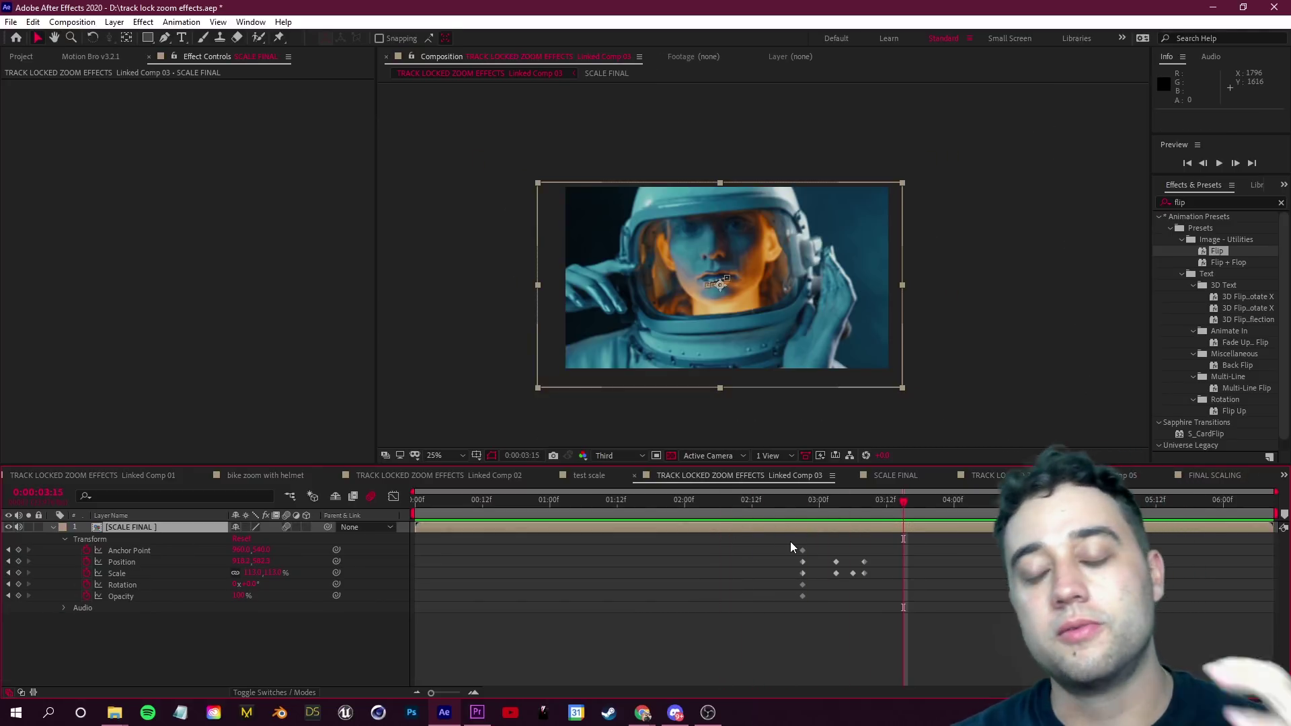
pyautogui.click(753, 500)
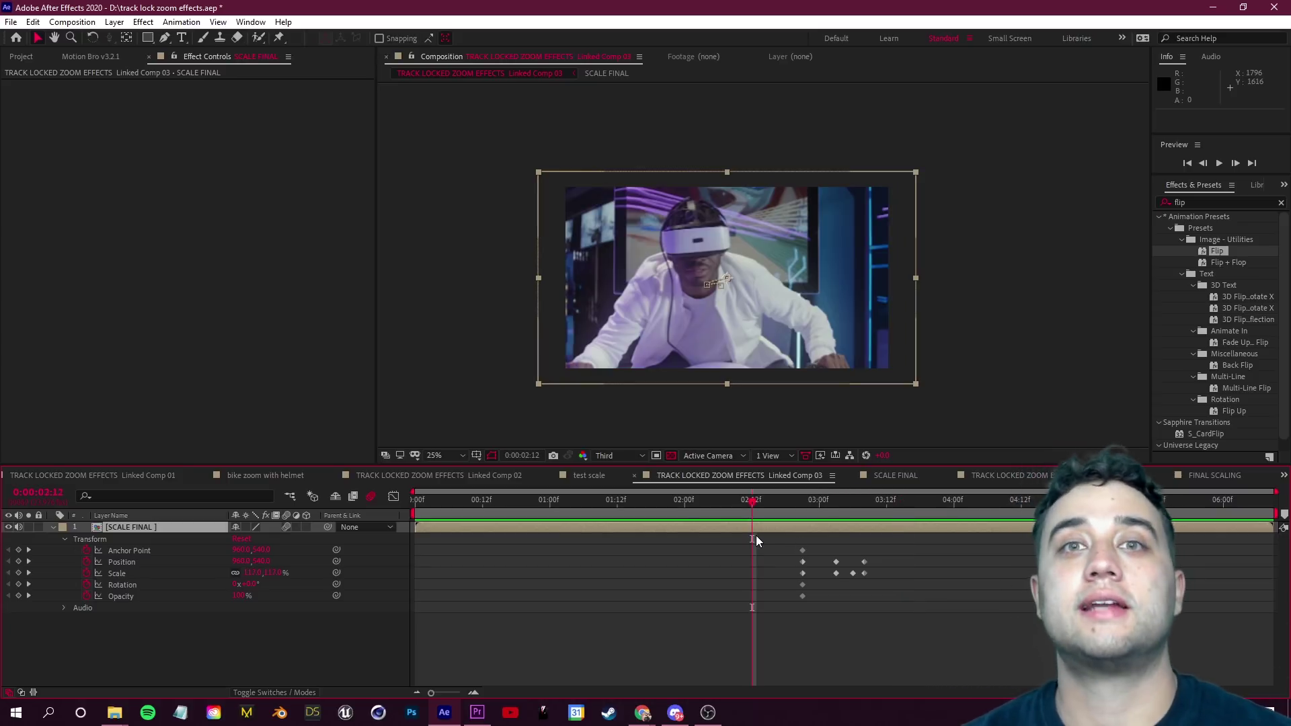